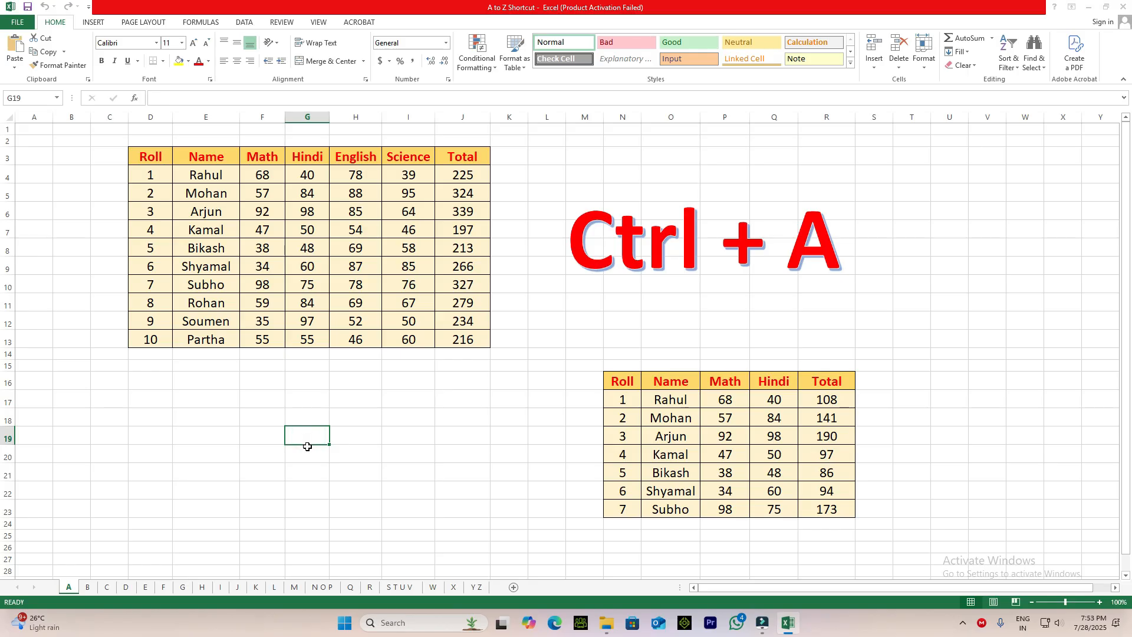
Select the entire worksheet from an empty cell, and select the whole larger marks table in D3:J13.
key(ctrl+a)
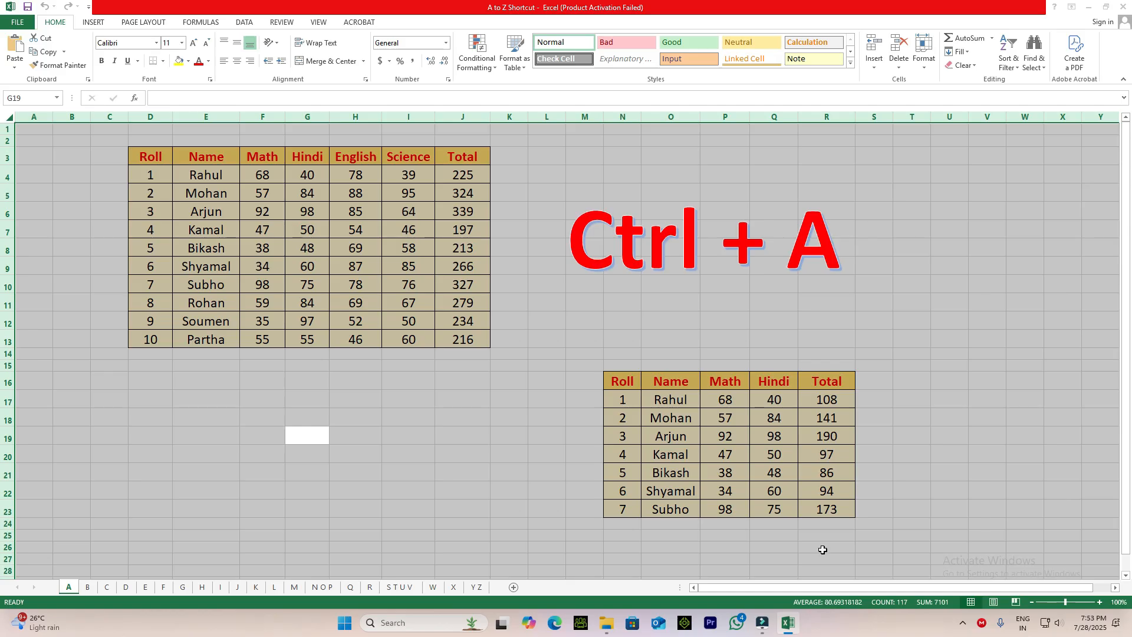
click(438, 452)
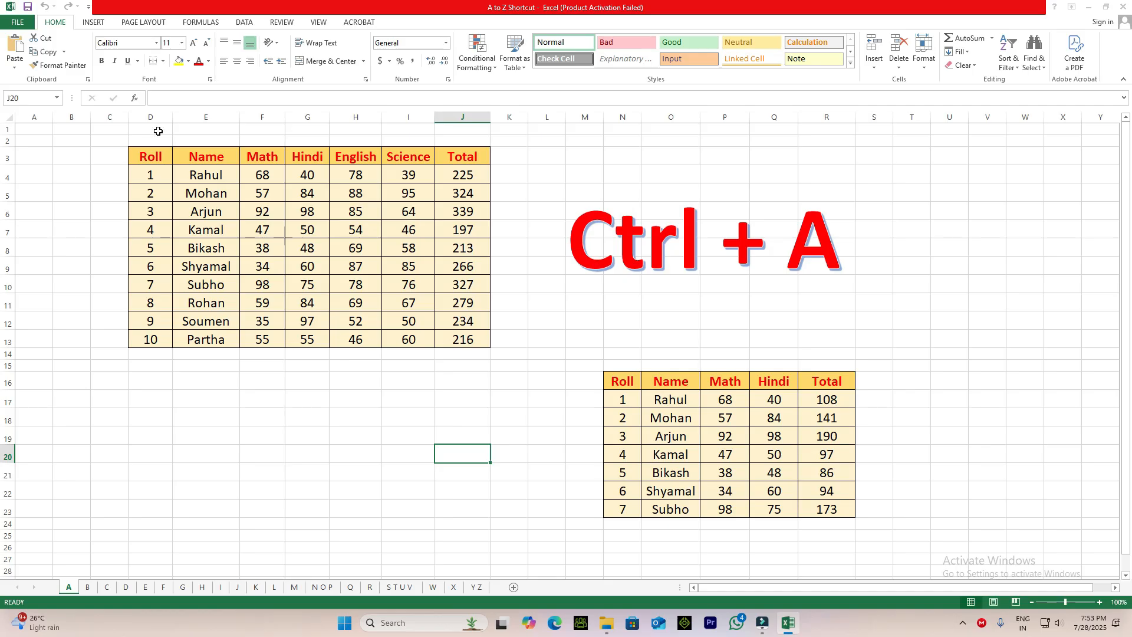
drag(137, 153, 466, 341)
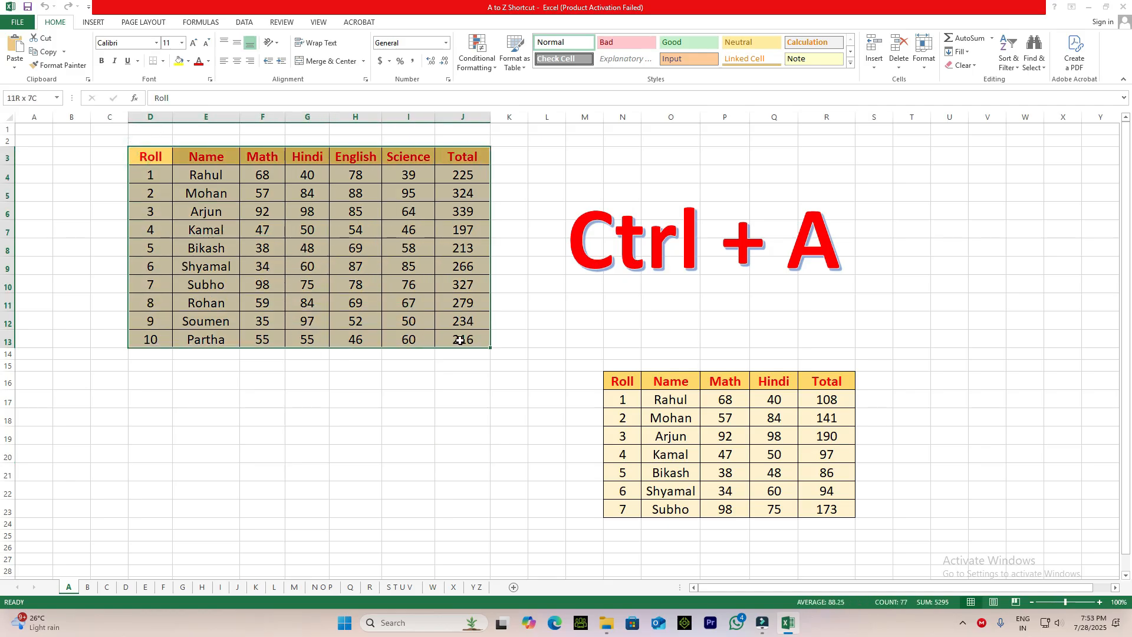
click(338, 264)
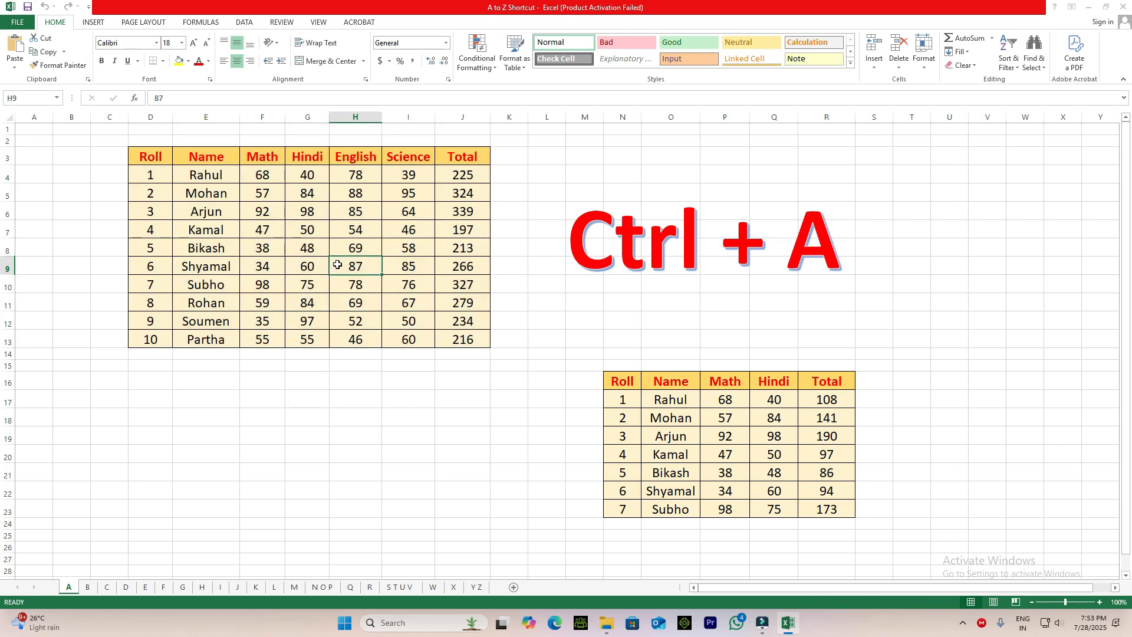
key(ctrl+a)
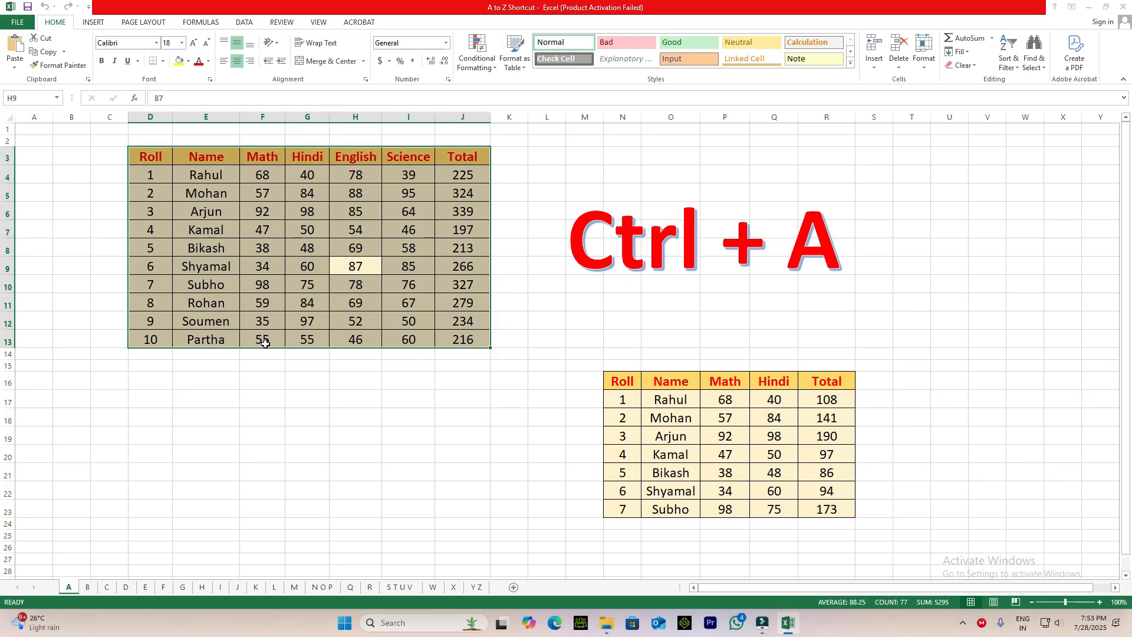
Select the whole smaller marks table in N16:R23, and reselect the larger table in D3:J13 before clearing the selection.
click(728, 451)
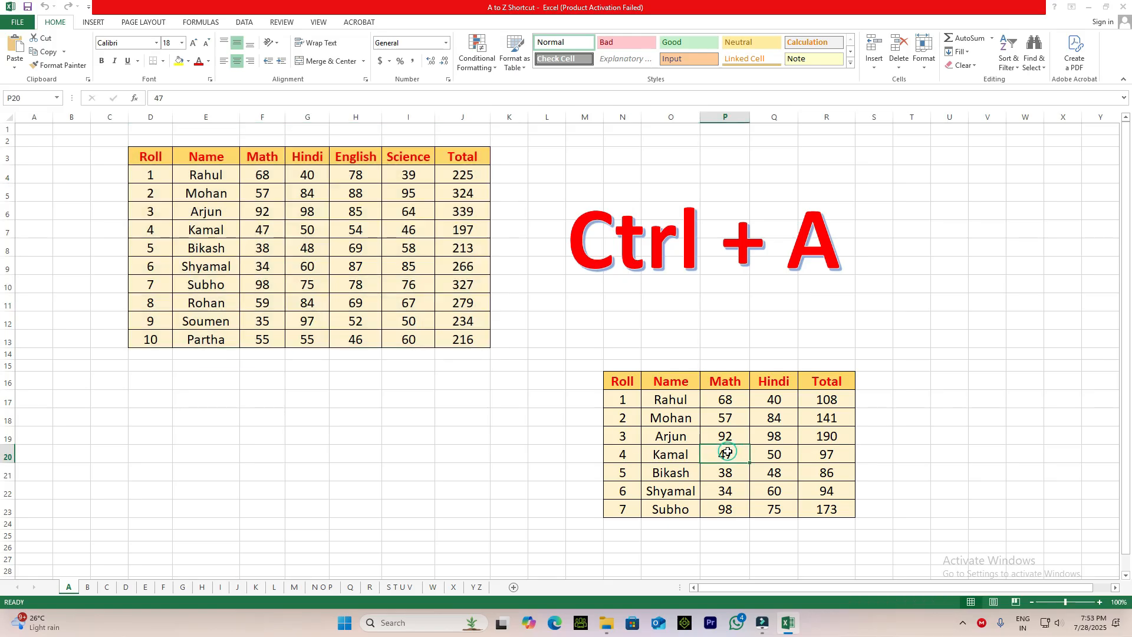
key(ctrl+a)
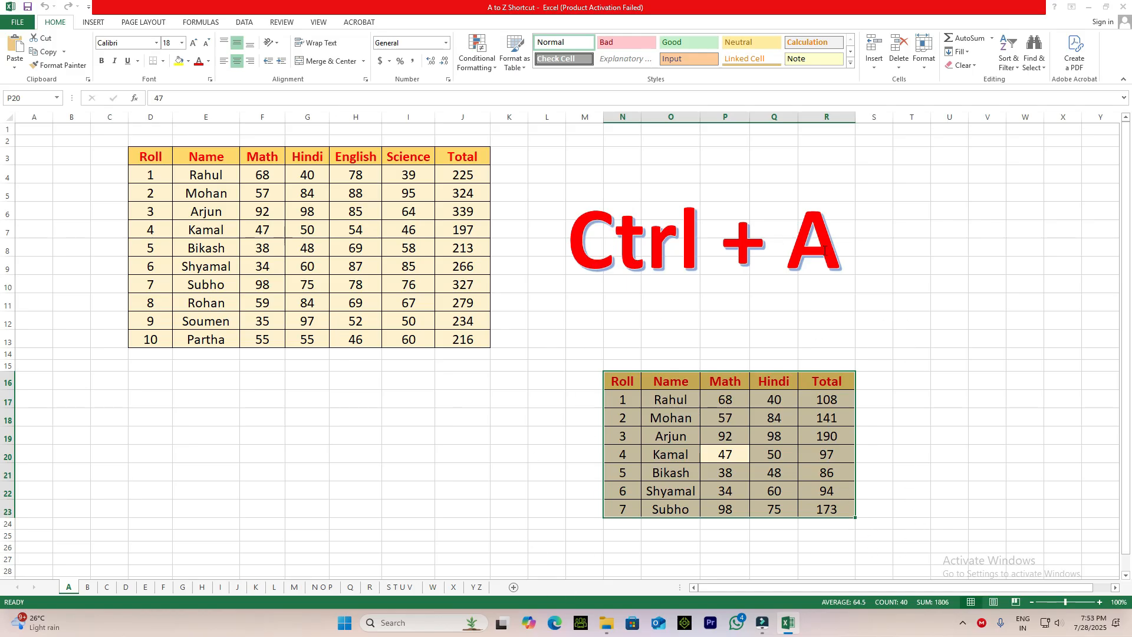
click(370, 250)
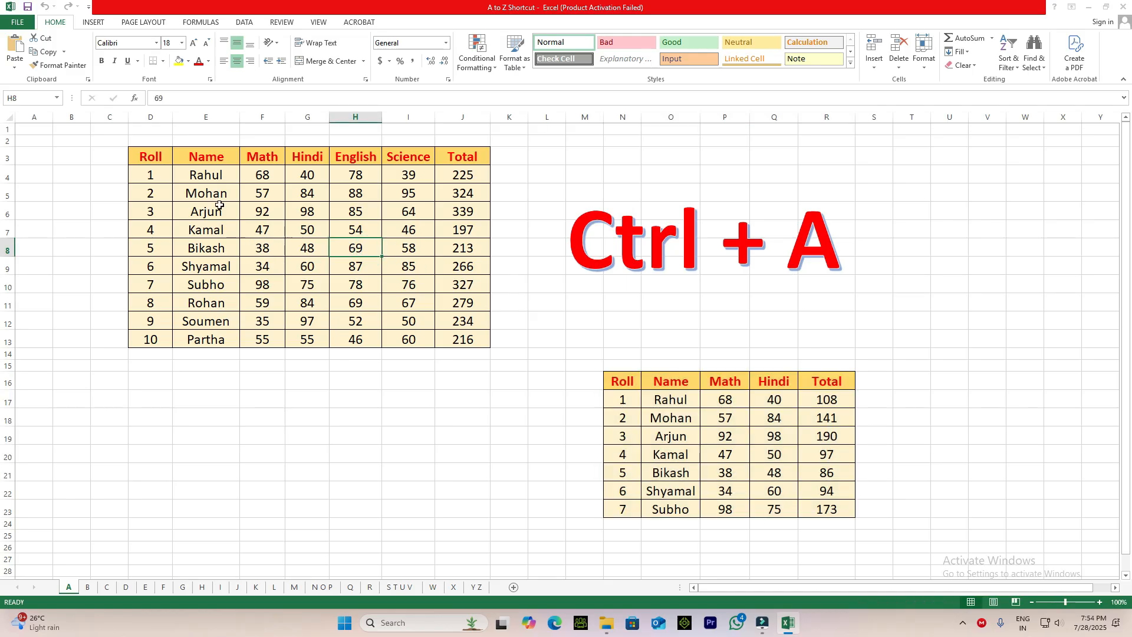
click(312, 247)
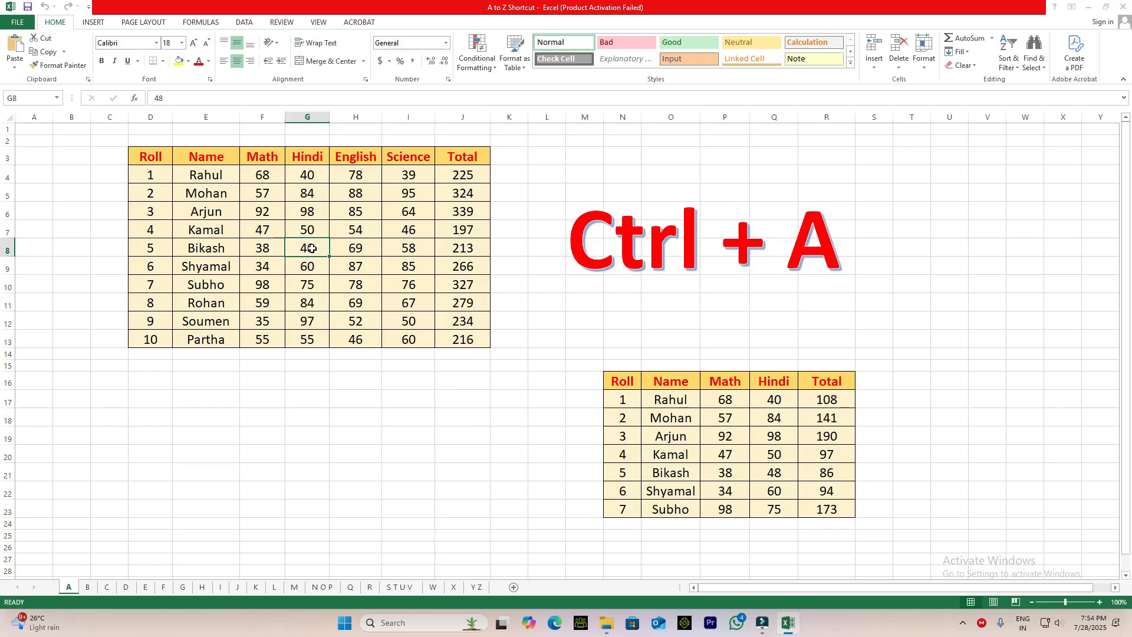
key(ctrl+a)
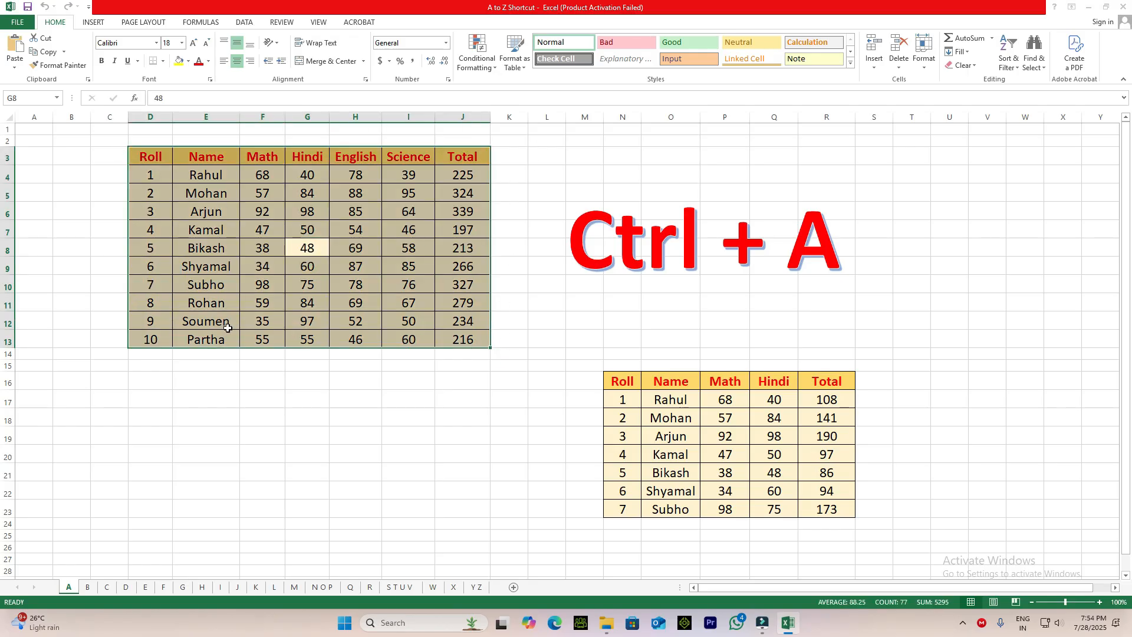
click(202, 498)
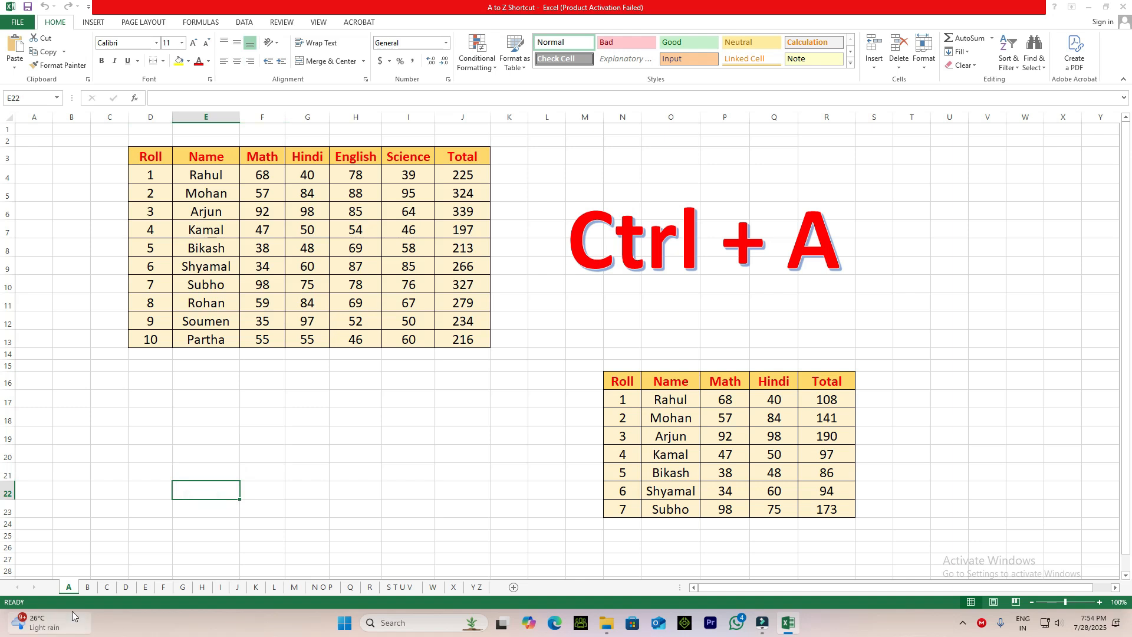
On sheet B, make the header row of the staff table in C6:F6 bold.
click(88, 586)
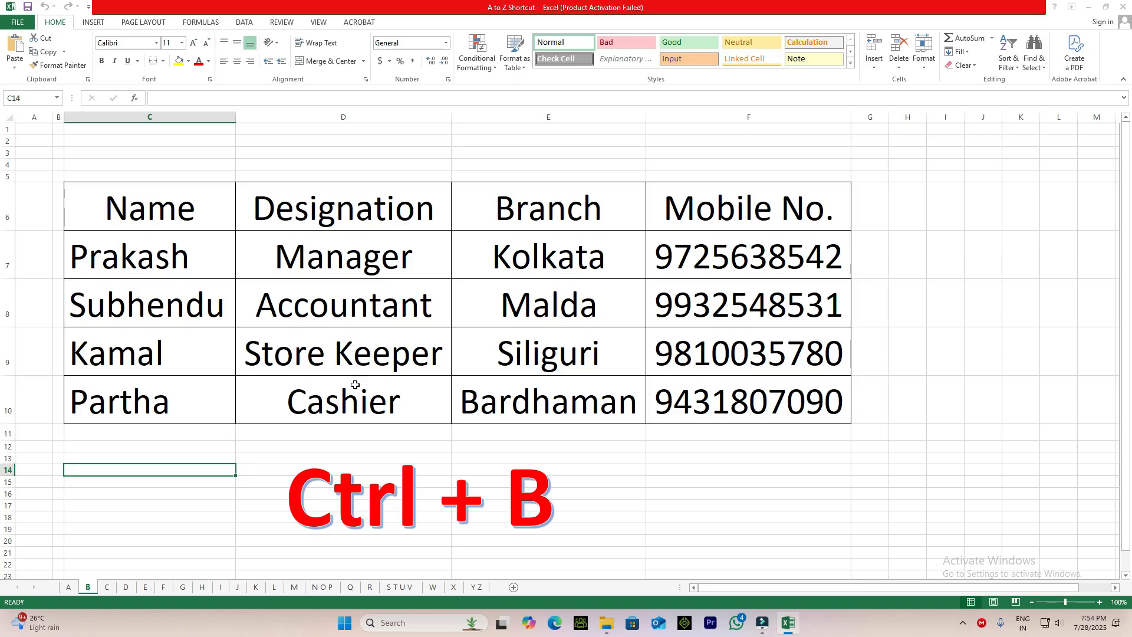
drag(146, 210, 731, 221)
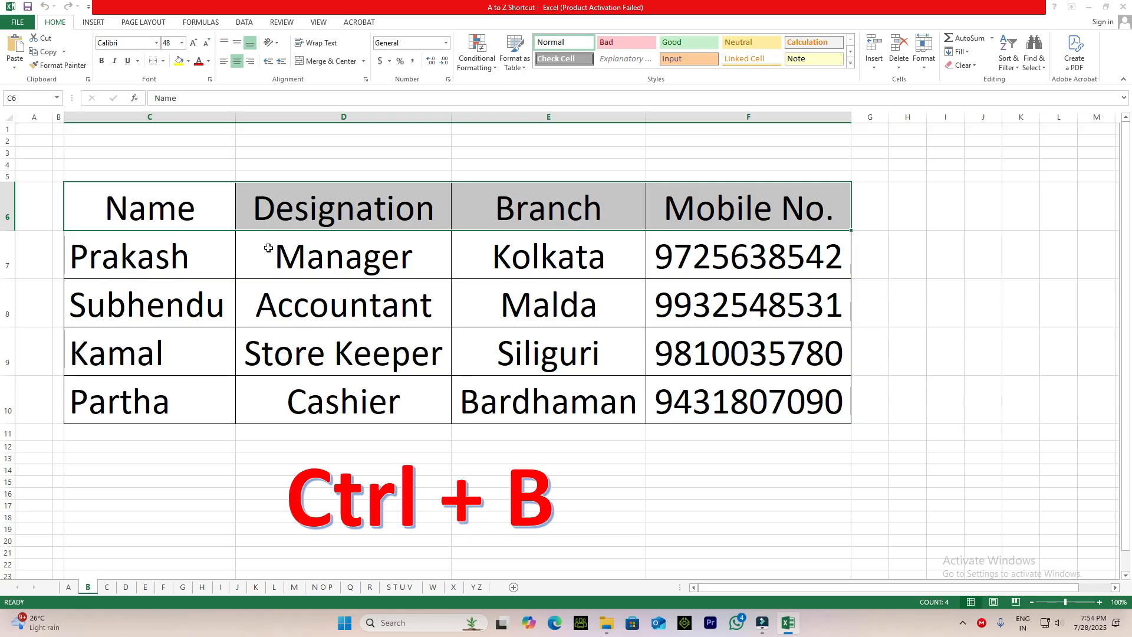
click(103, 62)
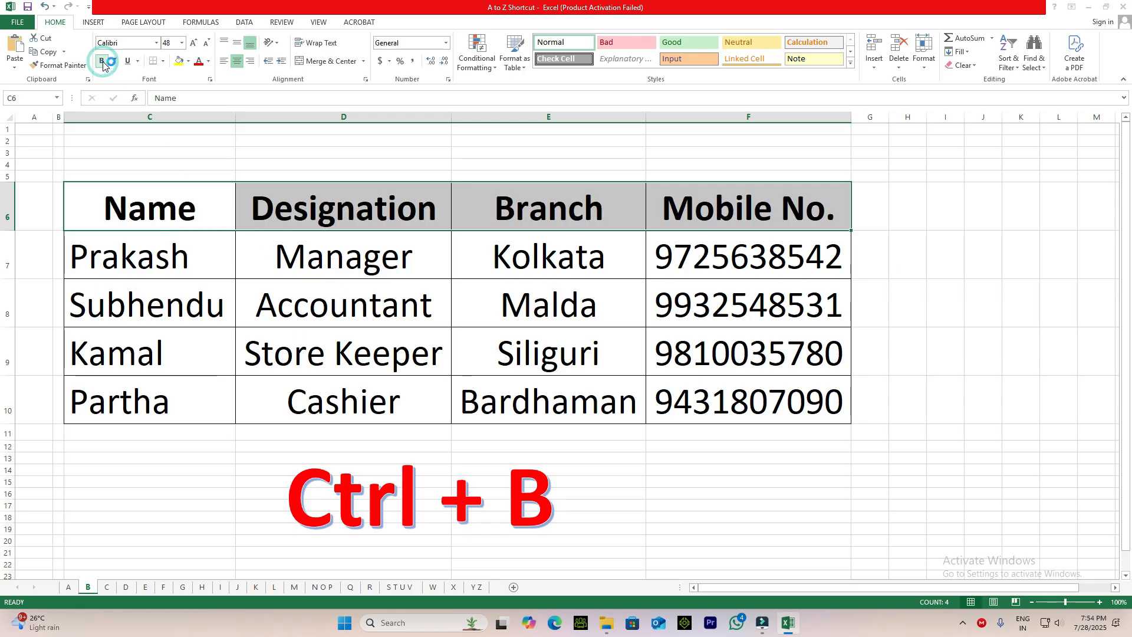
click(104, 62)
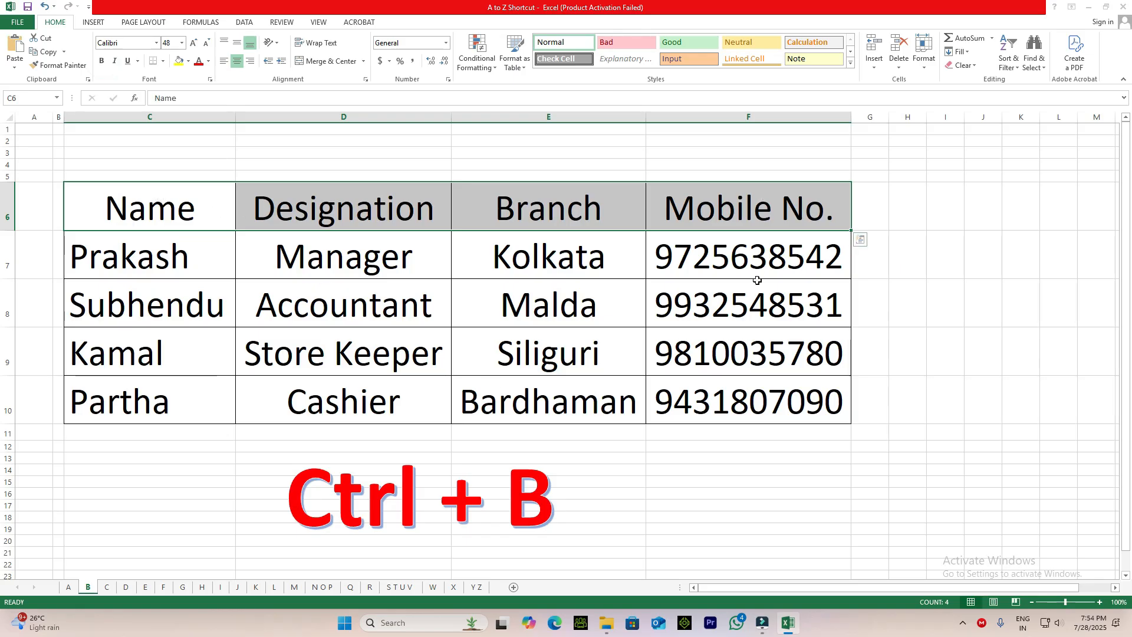
key(ctrl+b)
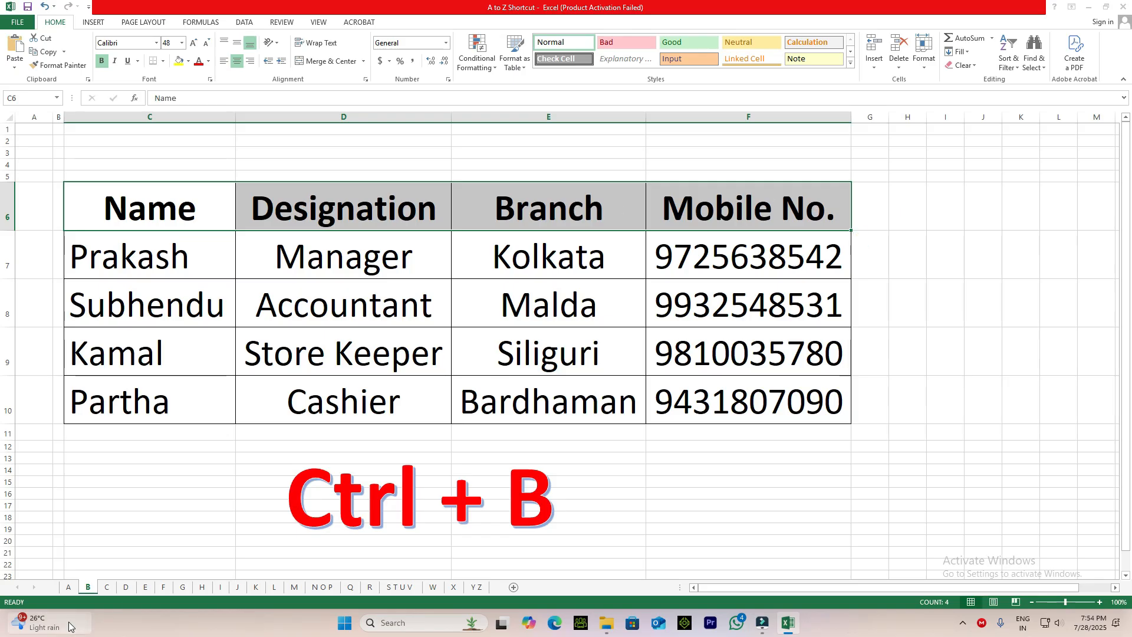
On sheet C, copy the staff table C6:F10 to cell C23 and undo the paste.
click(106, 588)
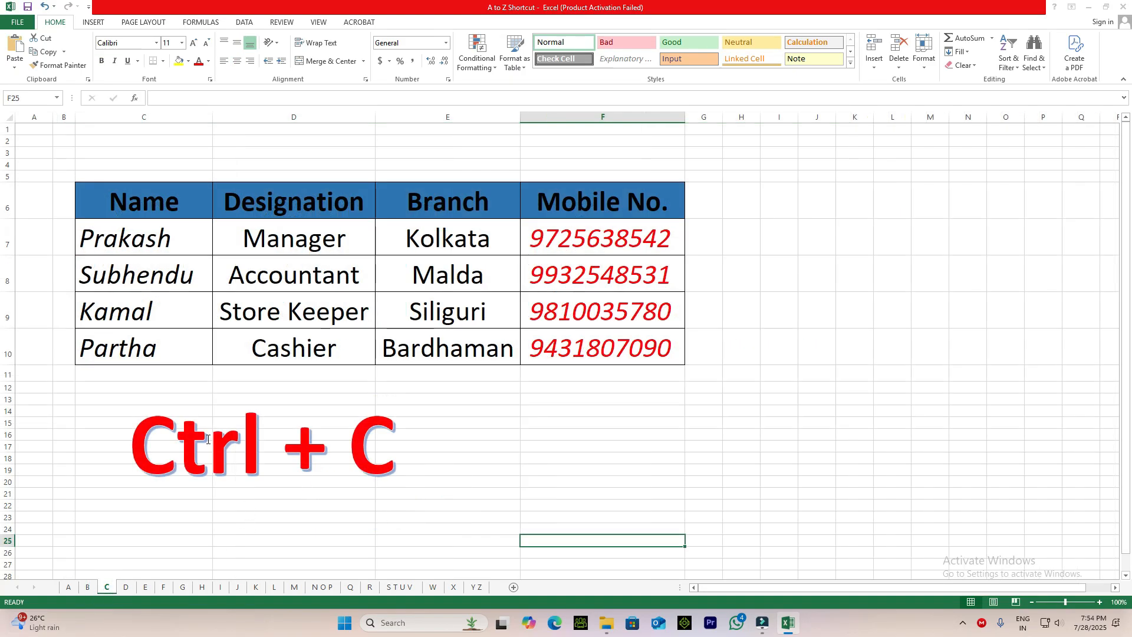
click(500, 469)
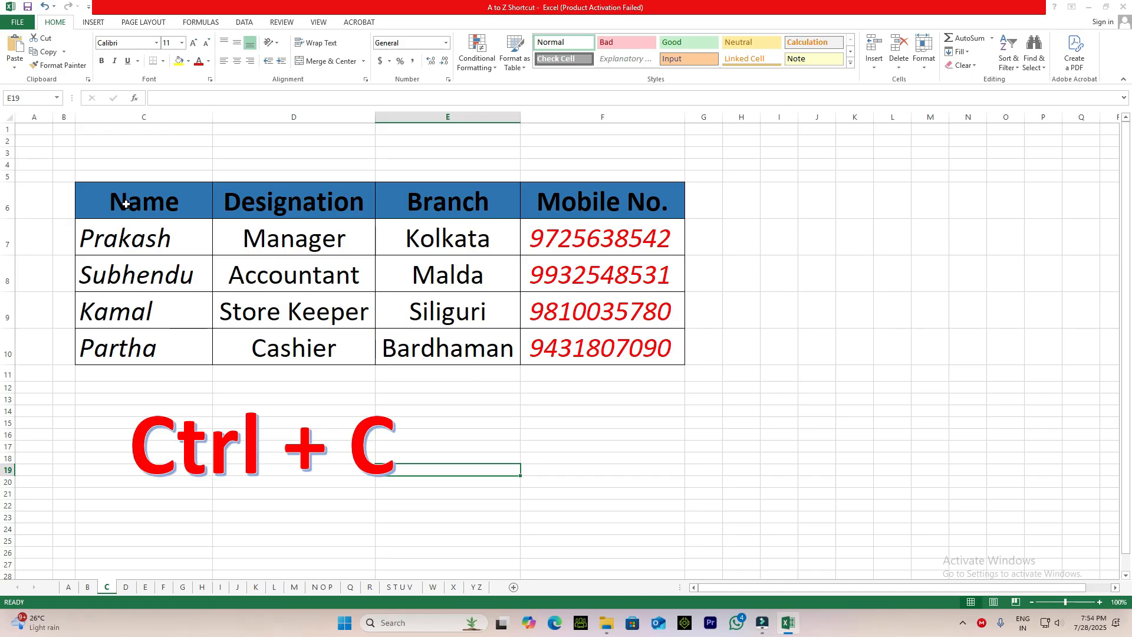
drag(106, 194, 607, 349)
key(ctrl+c)
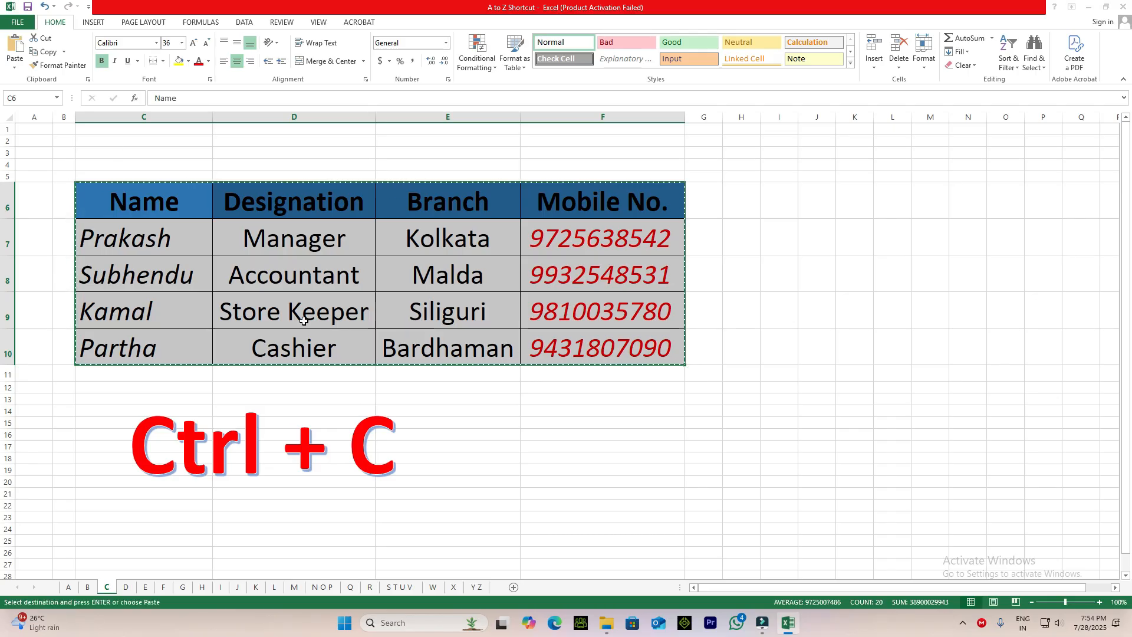
click(109, 516)
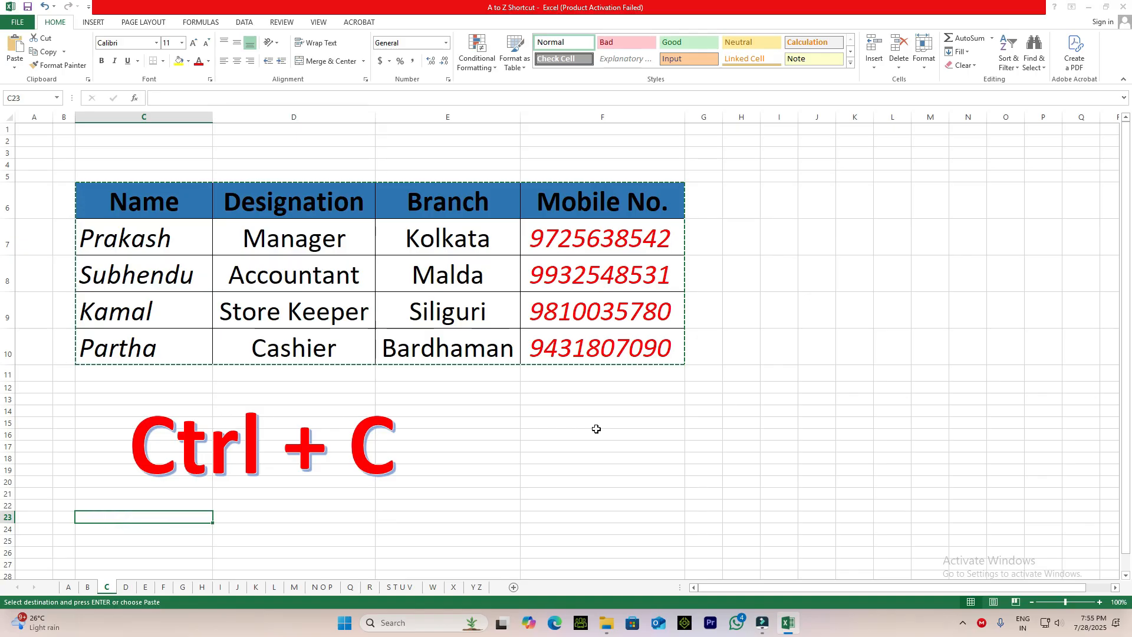
key(ctrl+v)
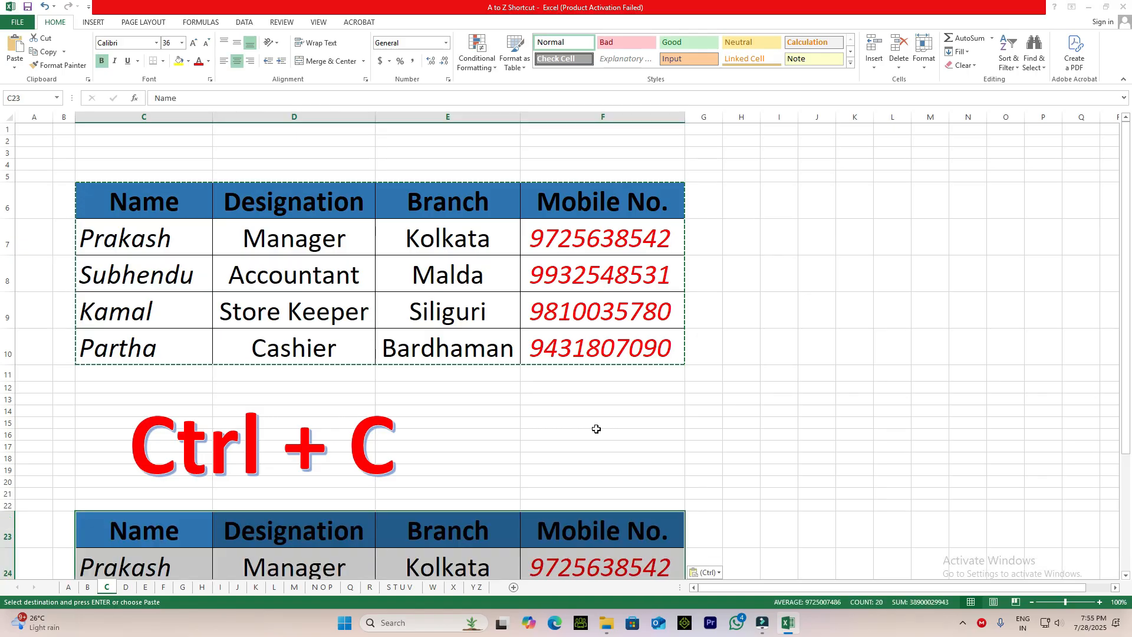
scroll(518, 427, down, 5)
scroll(507, 431, up, 3)
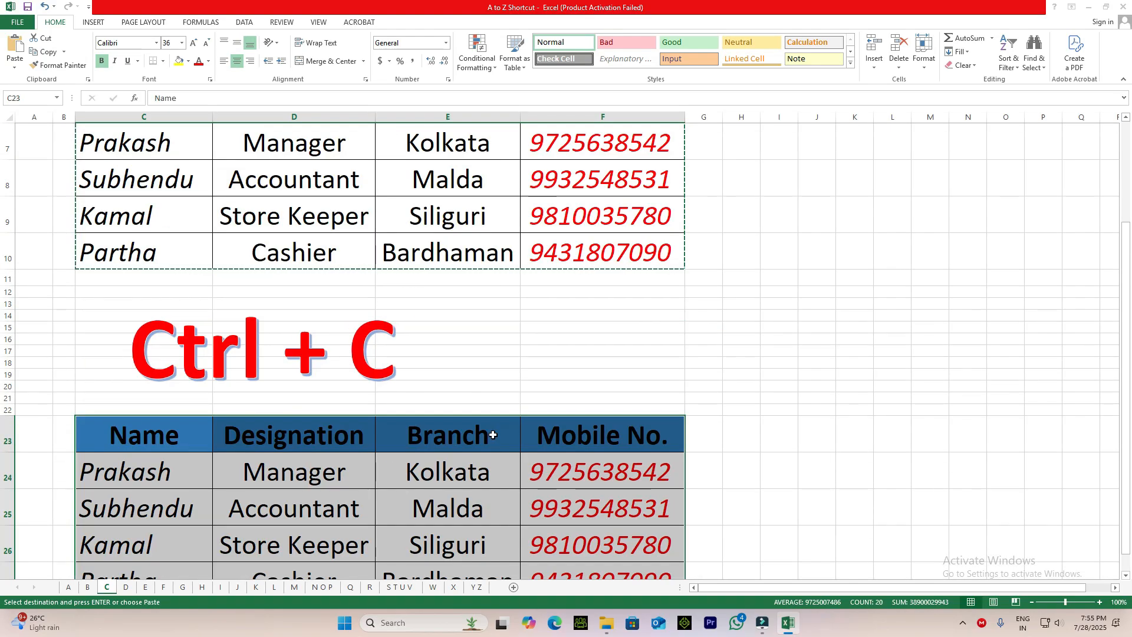
key(ctrl+z)
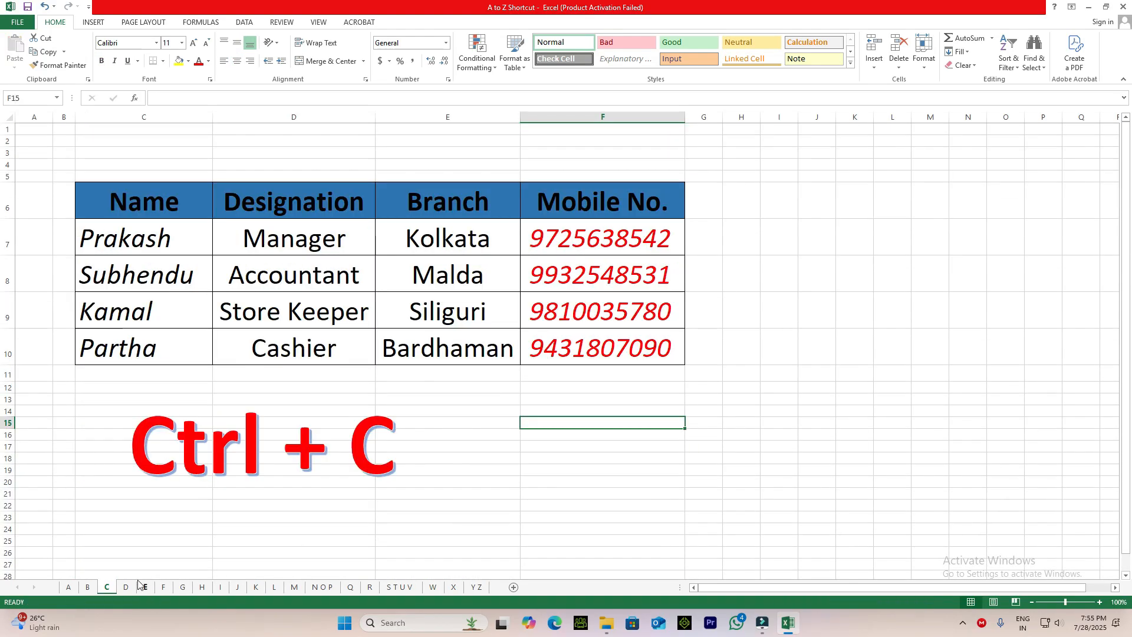
On sheet D, enter the formula =SUM(E6:H6) in cell I6 to total the first student's marks.
click(125, 588)
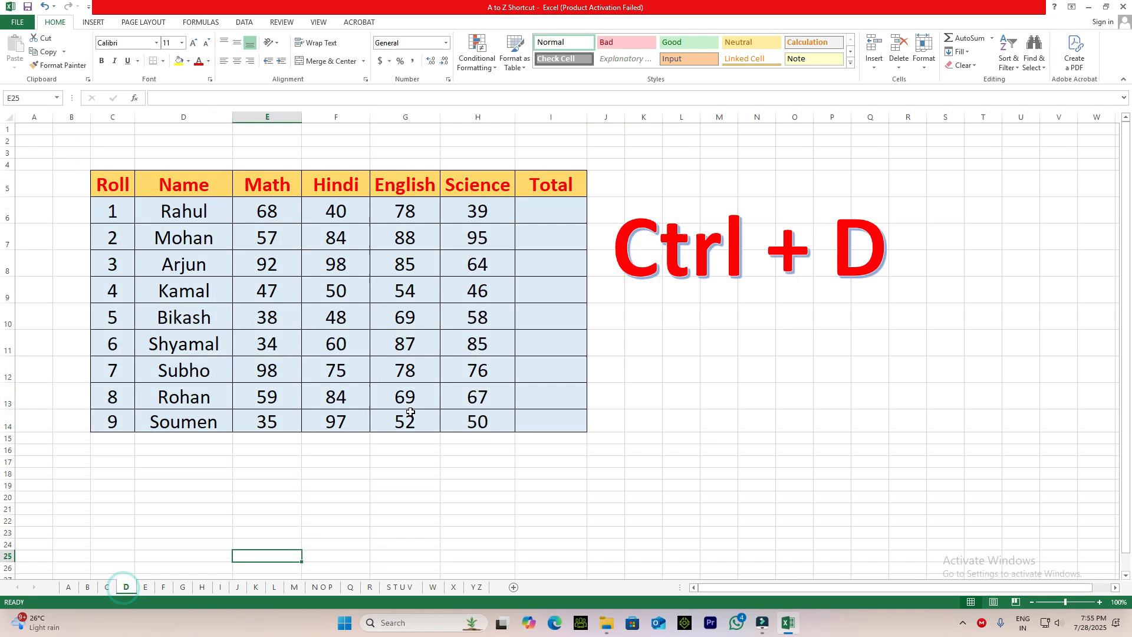
click(663, 345)
click(546, 208)
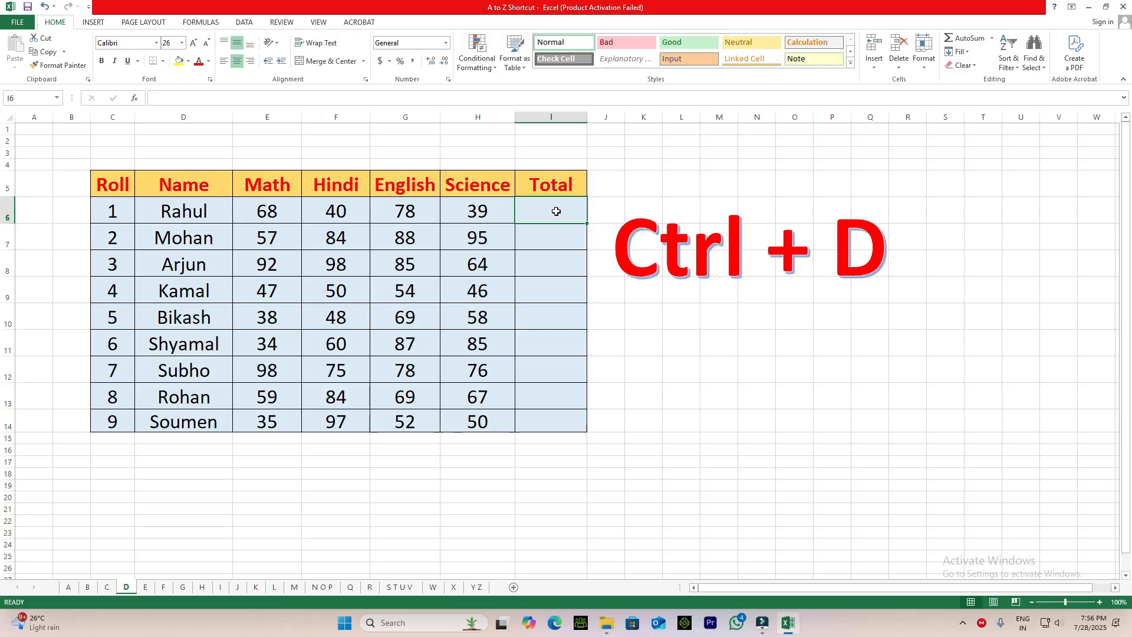
text(=su)
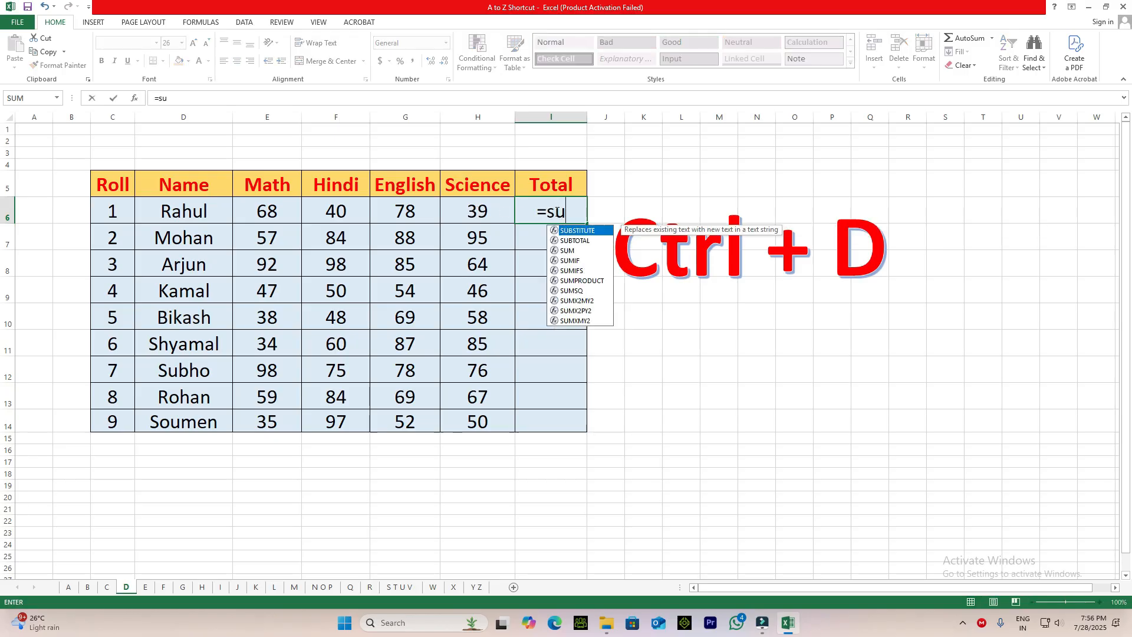
text(m()
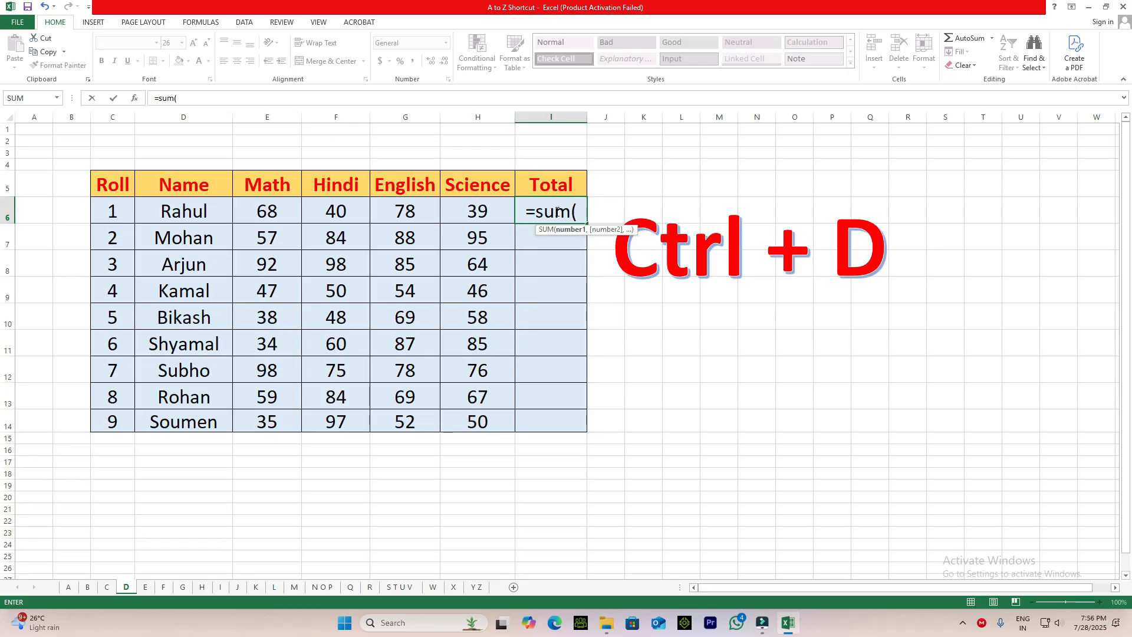
drag(267, 211, 472, 209)
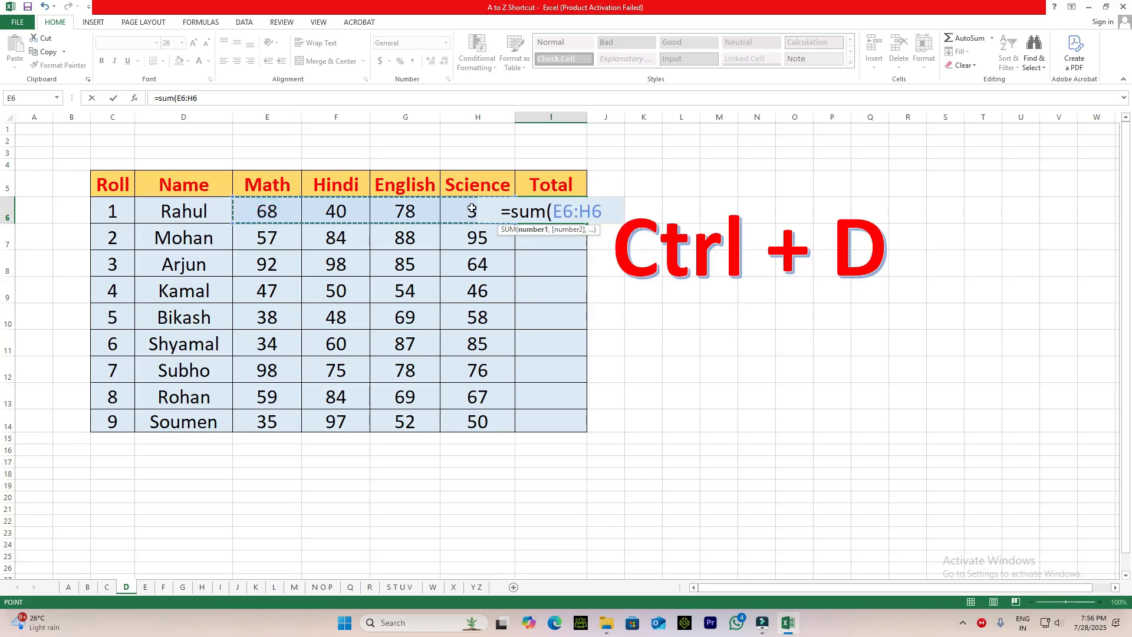
text())
key(Return)
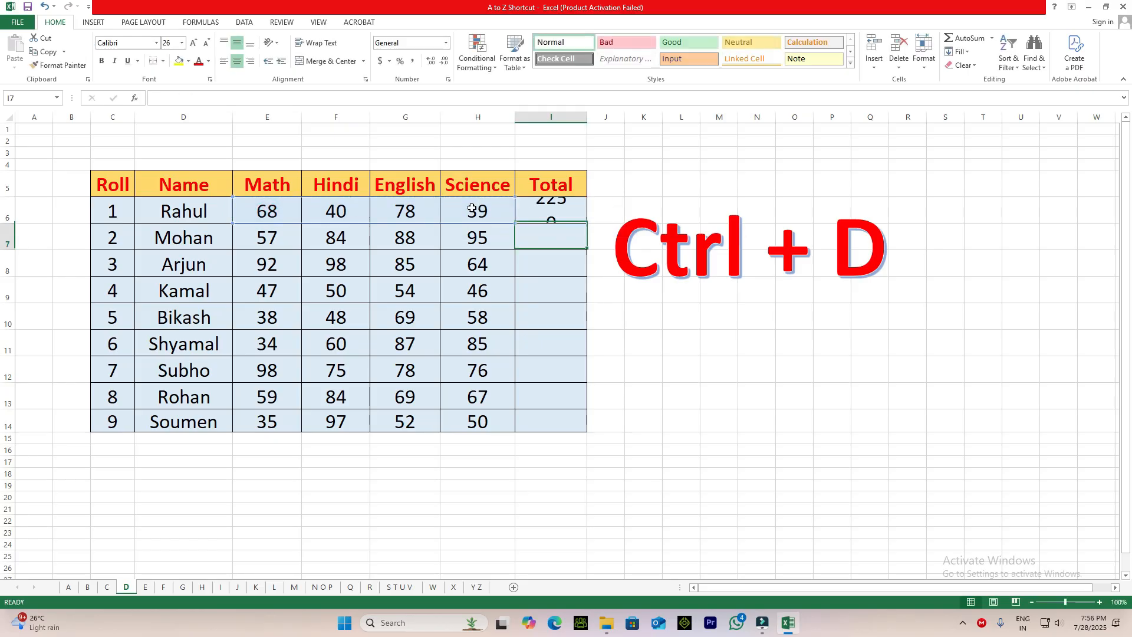
click(555, 217)
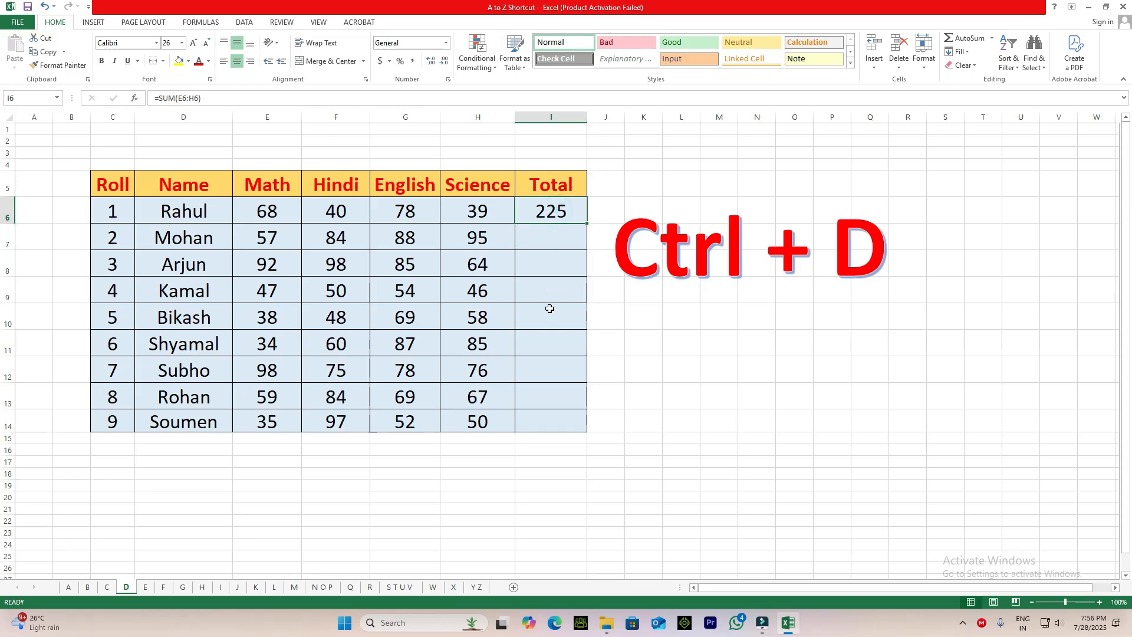
Fill the Total formula down from I6 into I7 and check the formulas in both cells.
drag(550, 236, 546, 419)
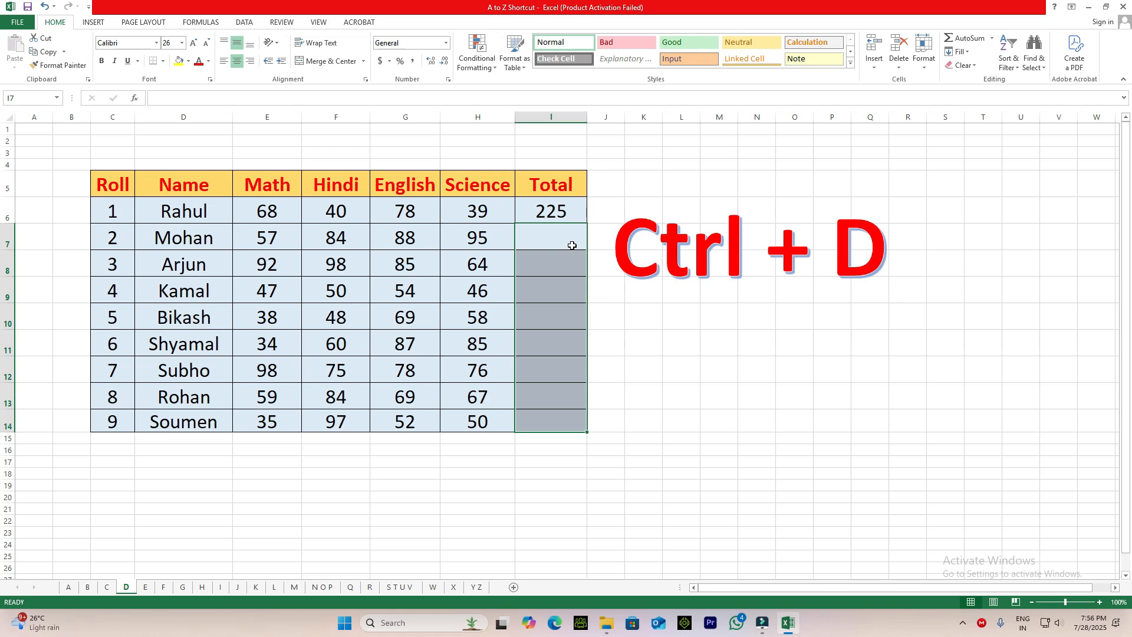
key(Up)
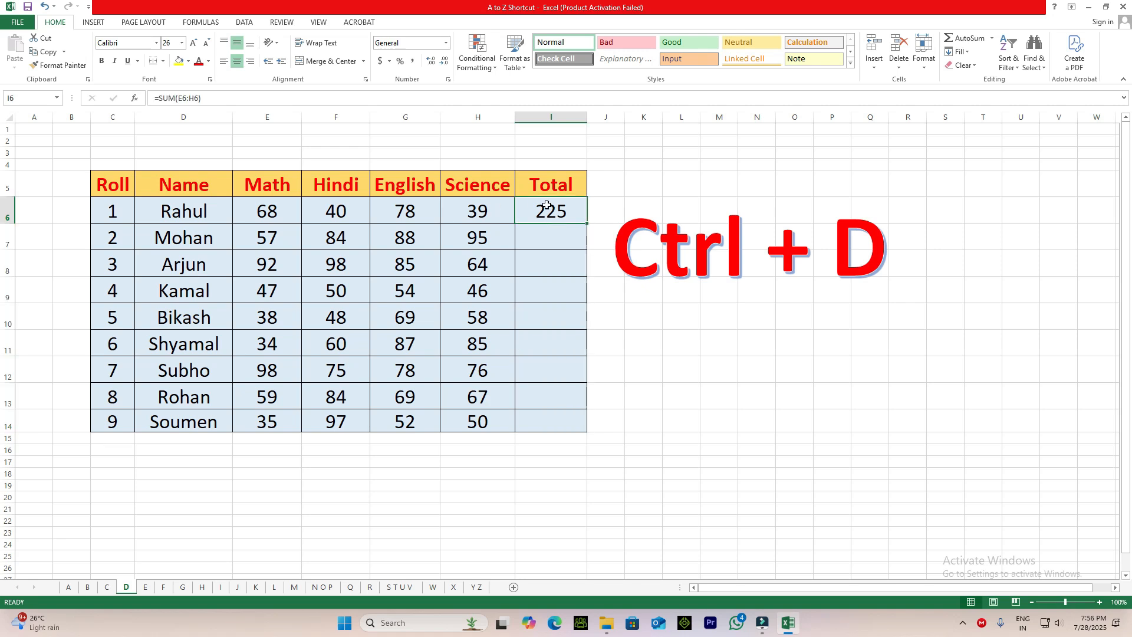
click(556, 242)
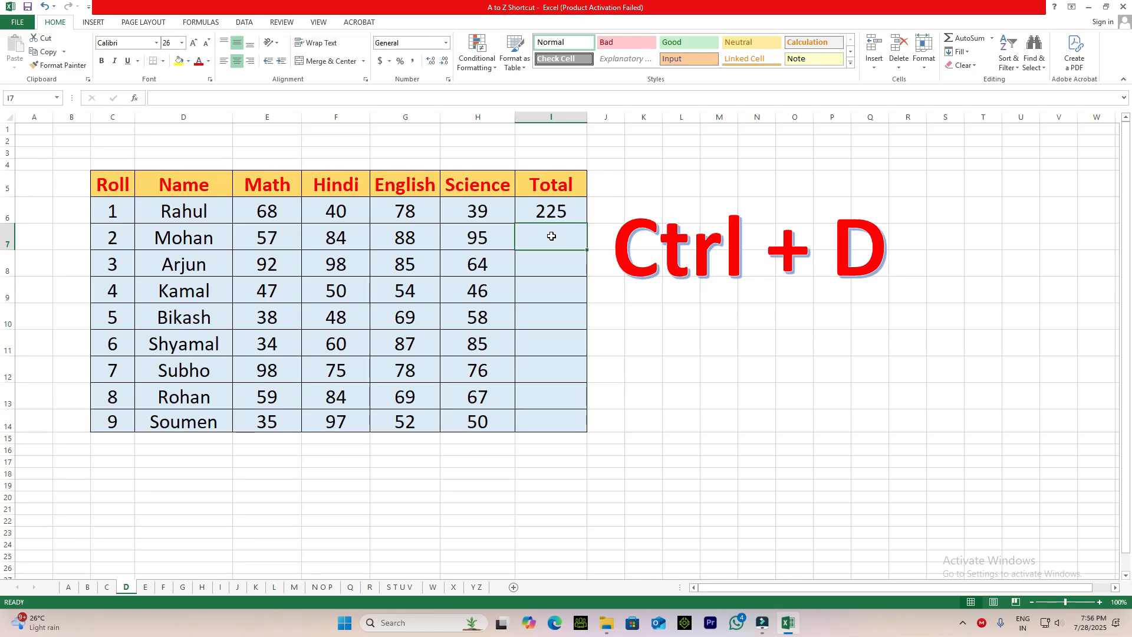
key(ctrl+d)
click(554, 212)
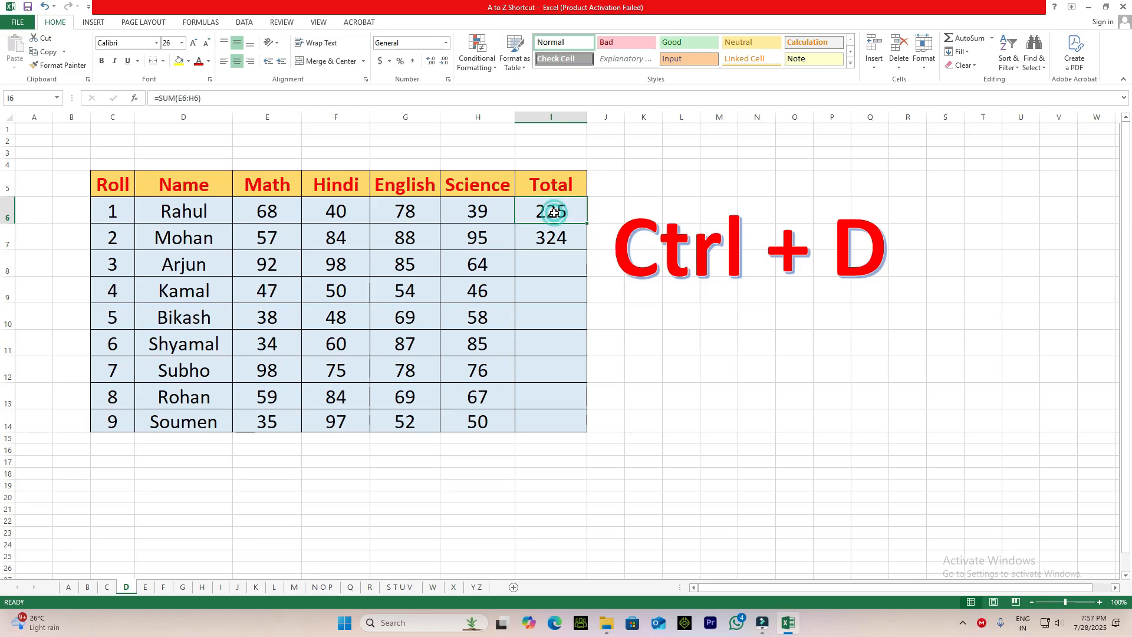
click(549, 242)
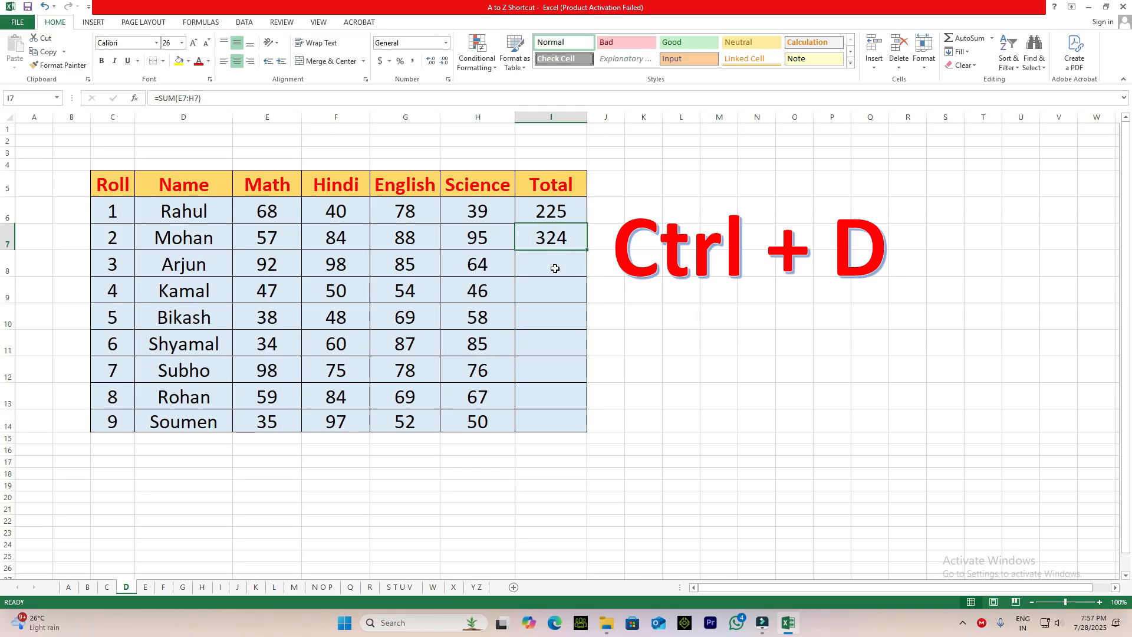
Fill the Total formula down one cell at a time from I7 into I8, I9, I10 and I11.
click(555, 270)
key(ctrl+d)
click(555, 290)
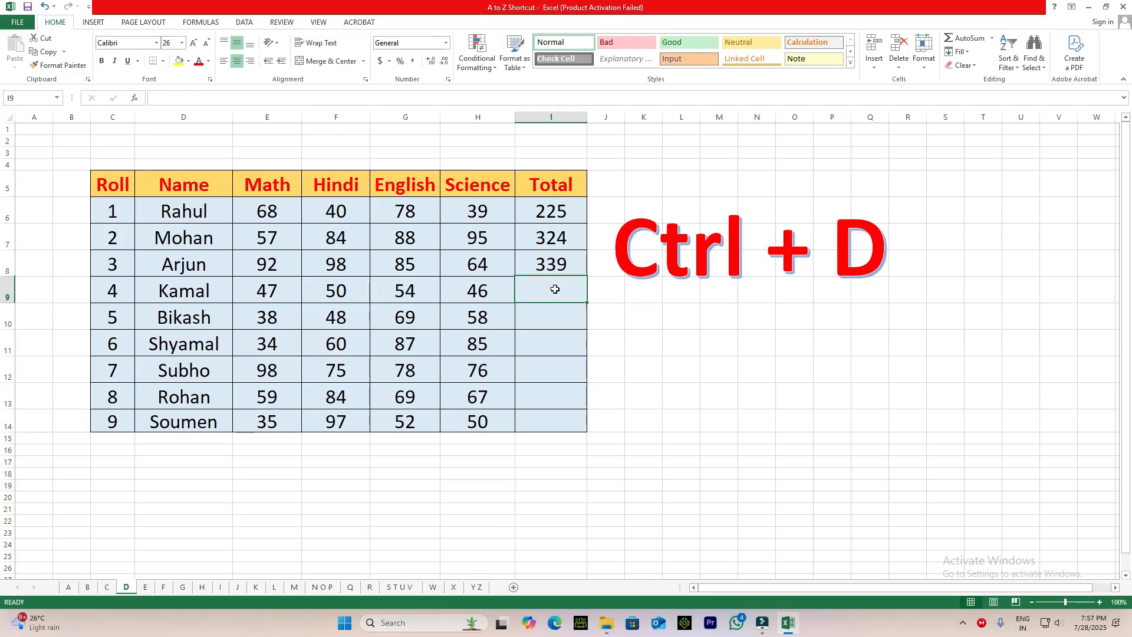
key(ctrl+d)
click(553, 325)
key(ctrl+d)
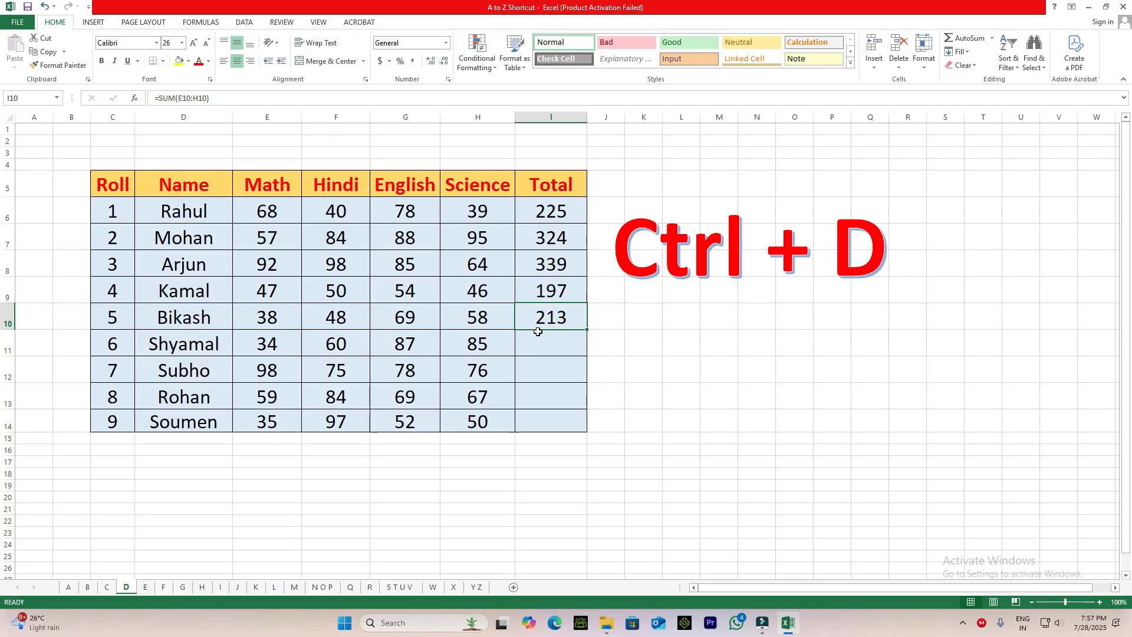
click(546, 345)
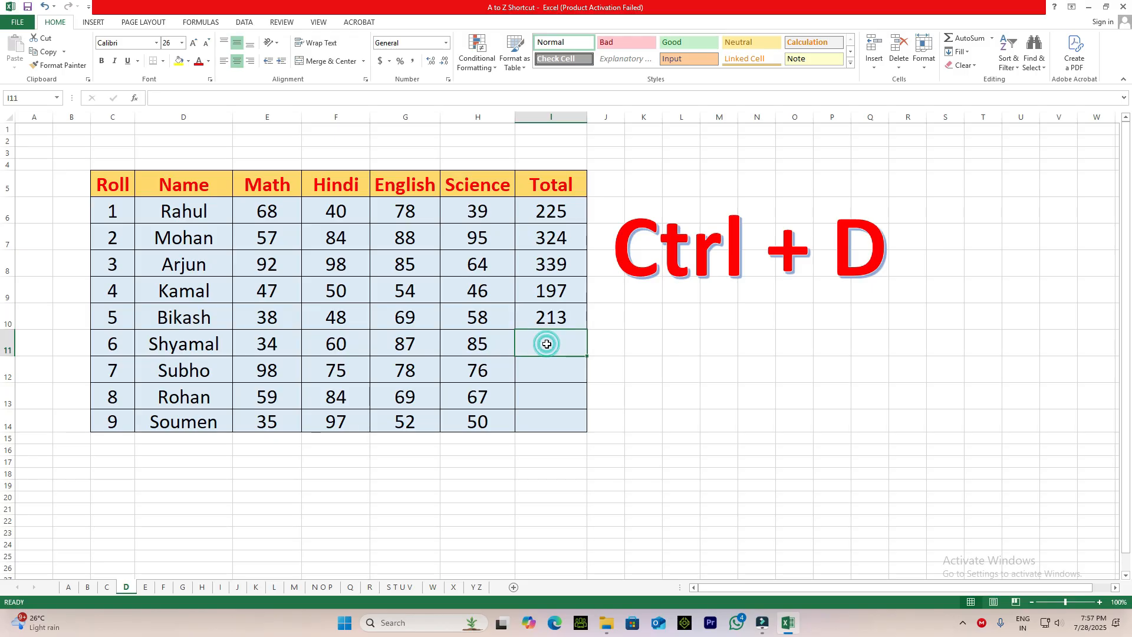
click(556, 319)
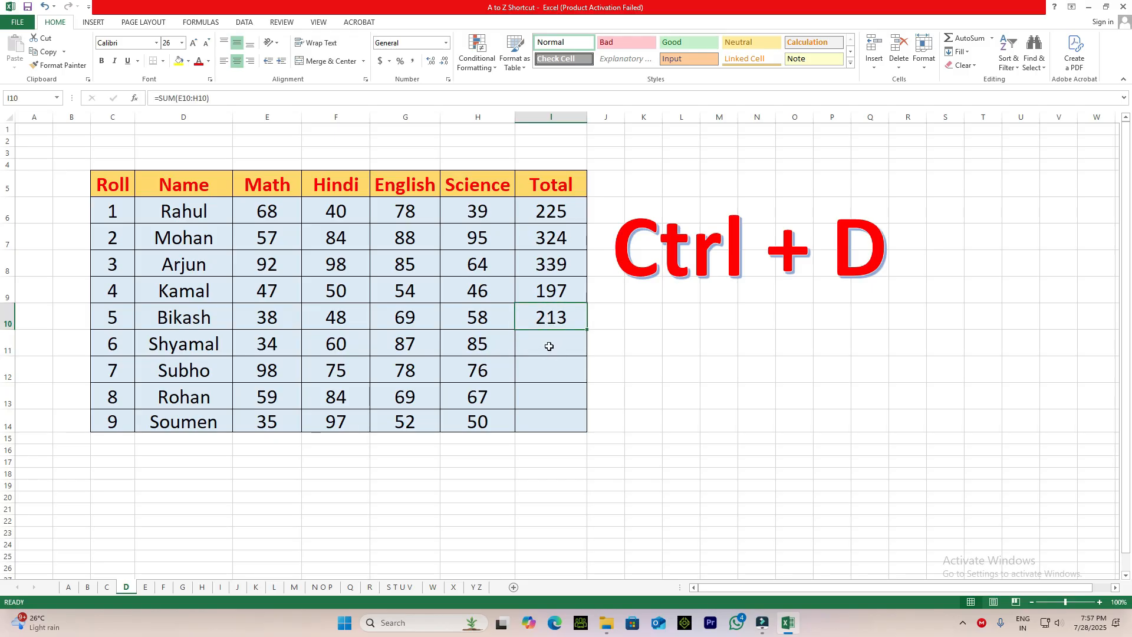
click(548, 346)
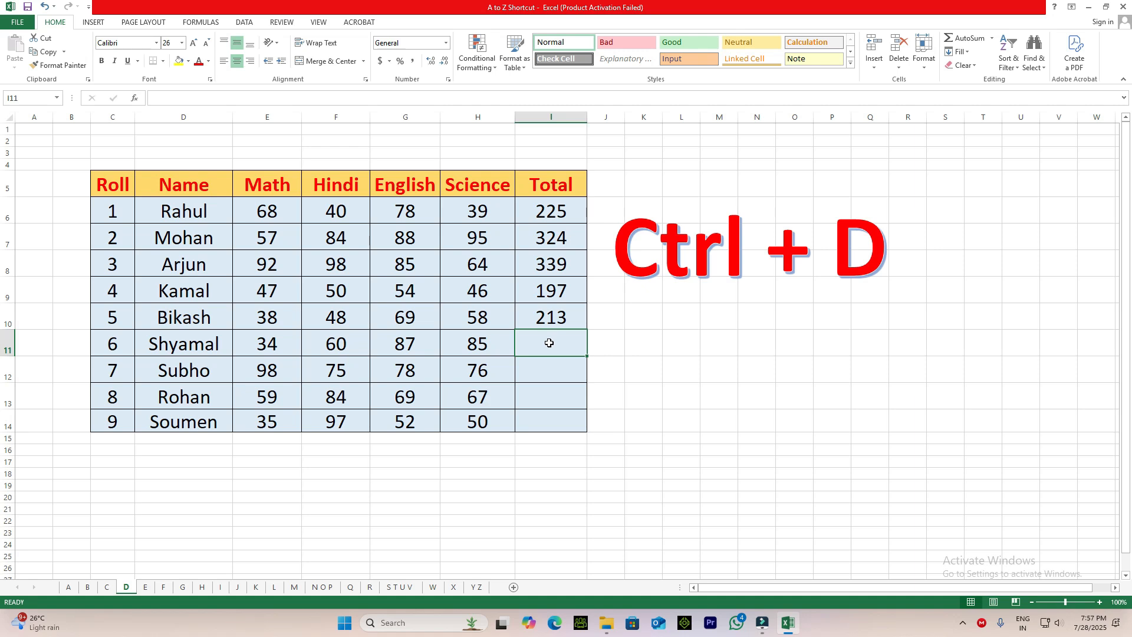
key(ctrl+d)
Check the cell references of the Total formulas in I10 and I11, leaving both formulas as they are.
click(555, 319)
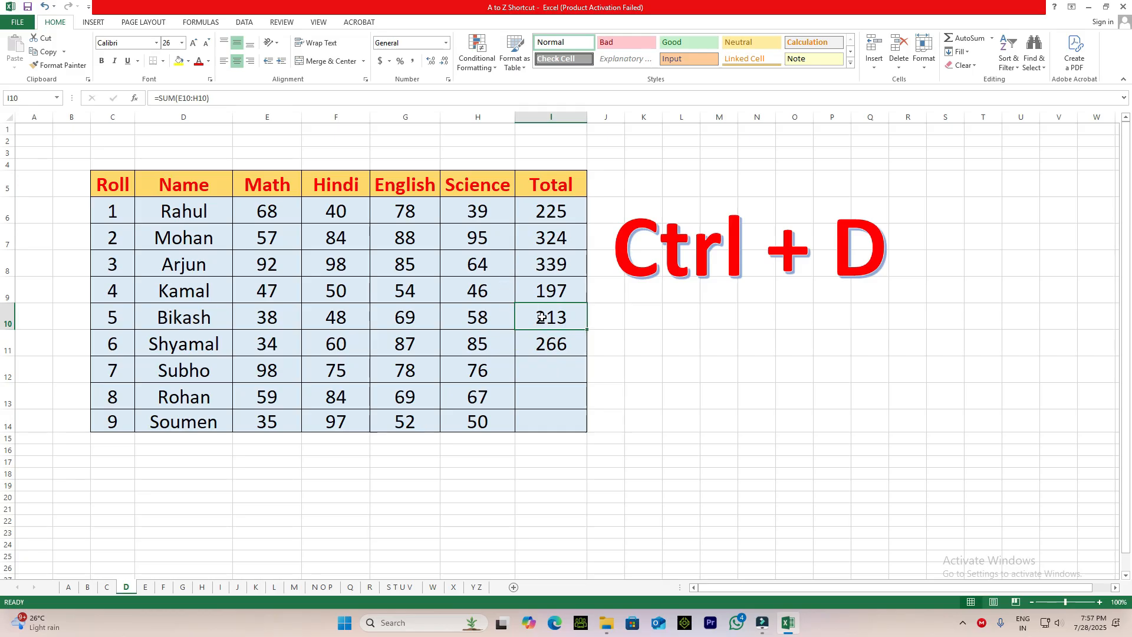
double_click(541, 318)
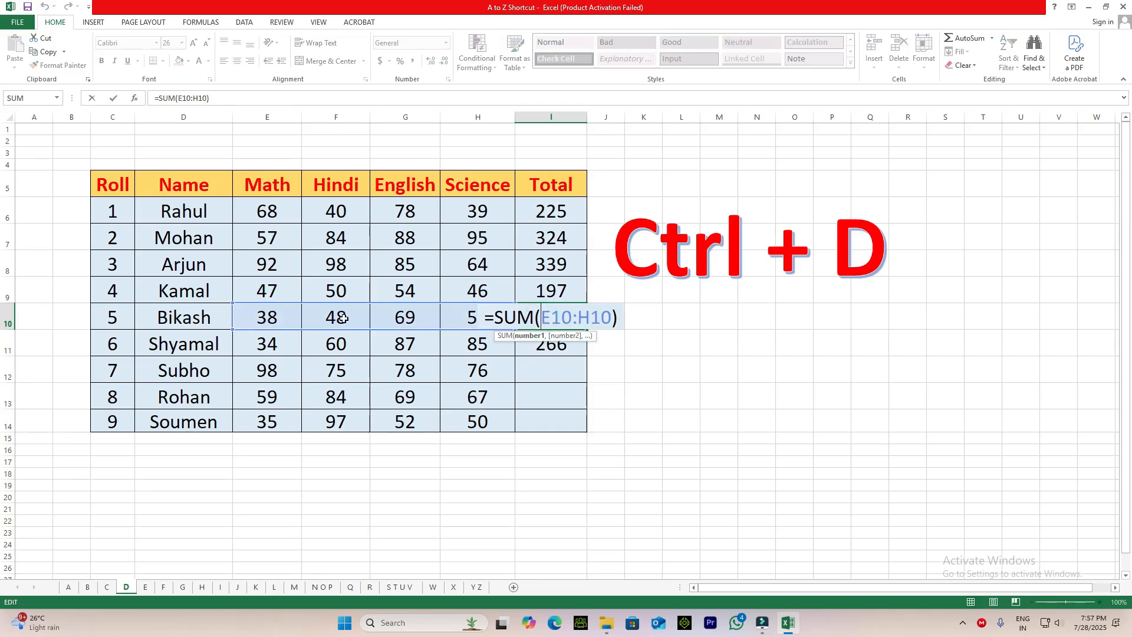
key(Return)
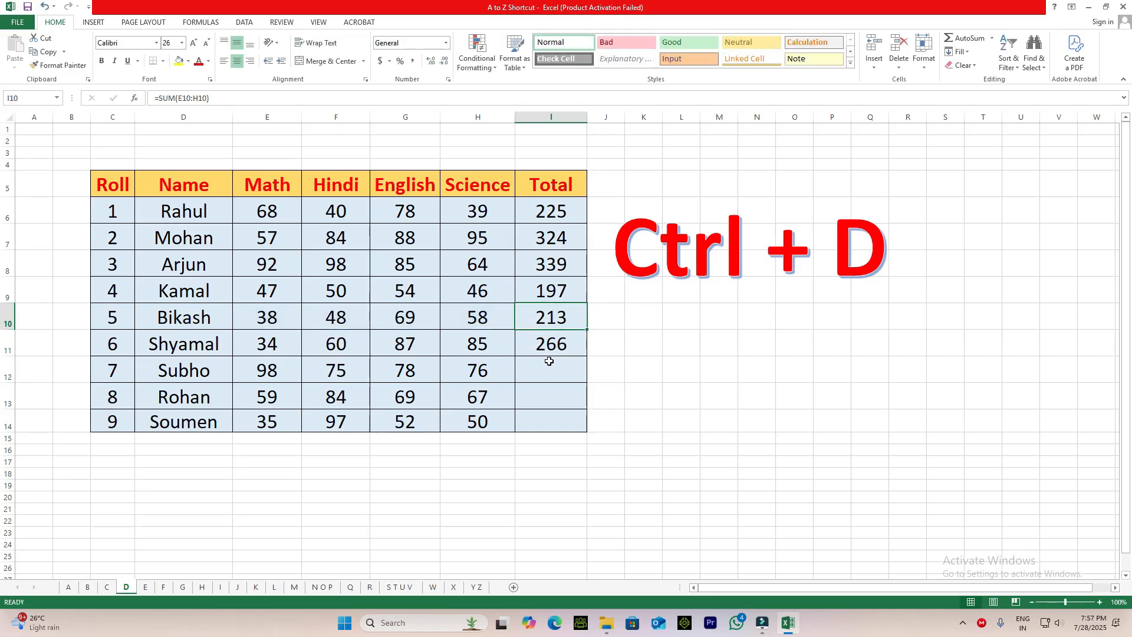
double_click(551, 345)
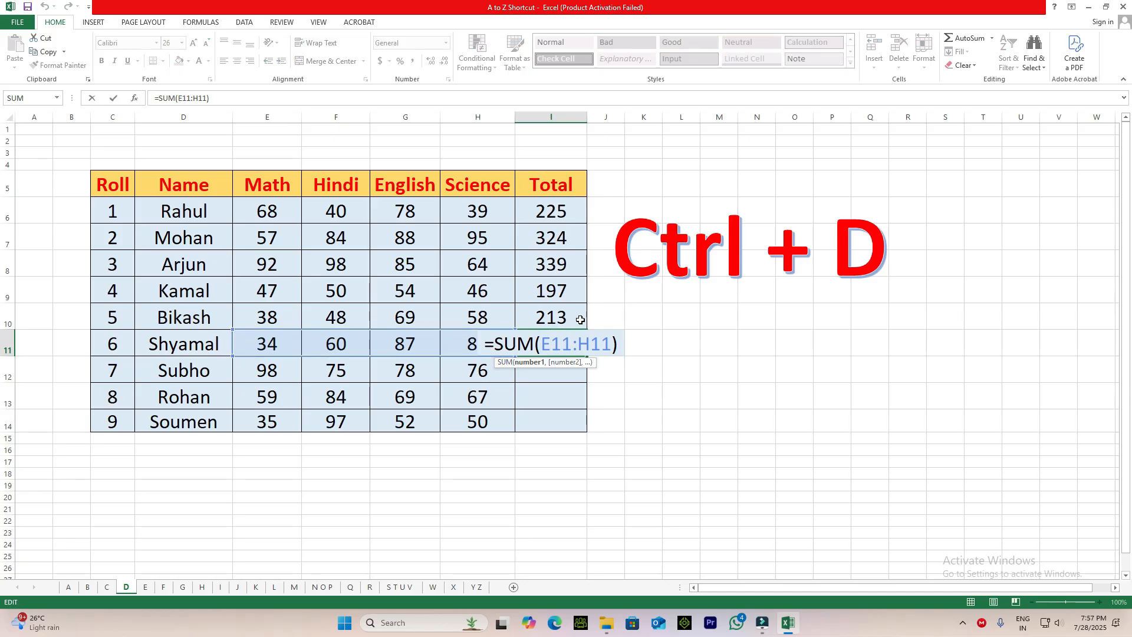
key(Escape)
click(657, 396)
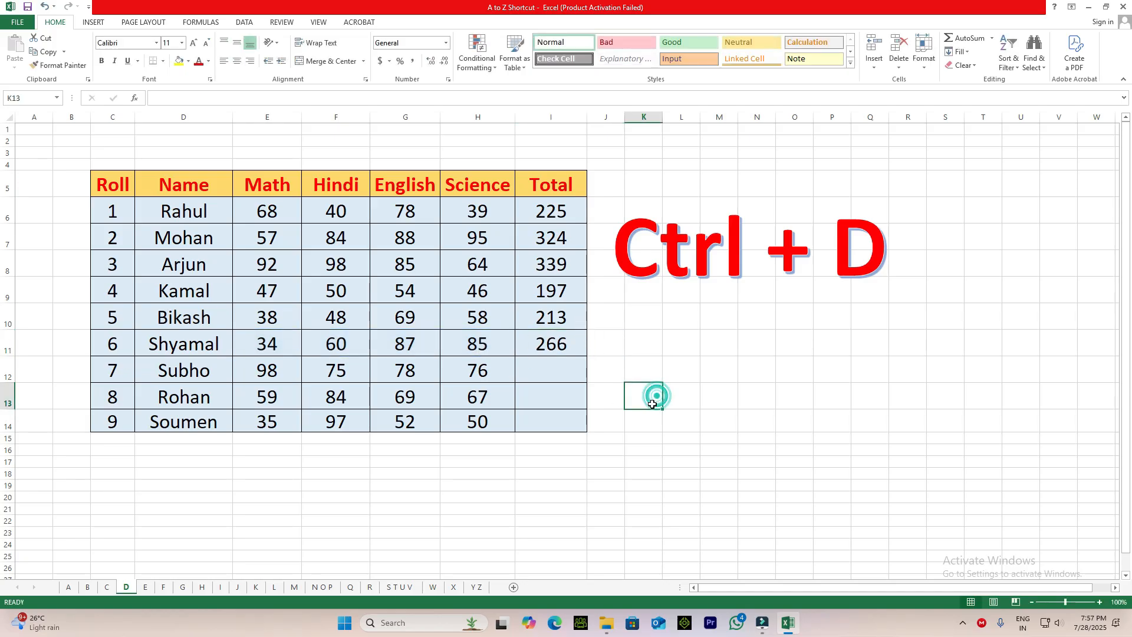
On sheet E, enter the first employee's first name in D7 and Flash Fill the rest of the First Name column.
click(146, 587)
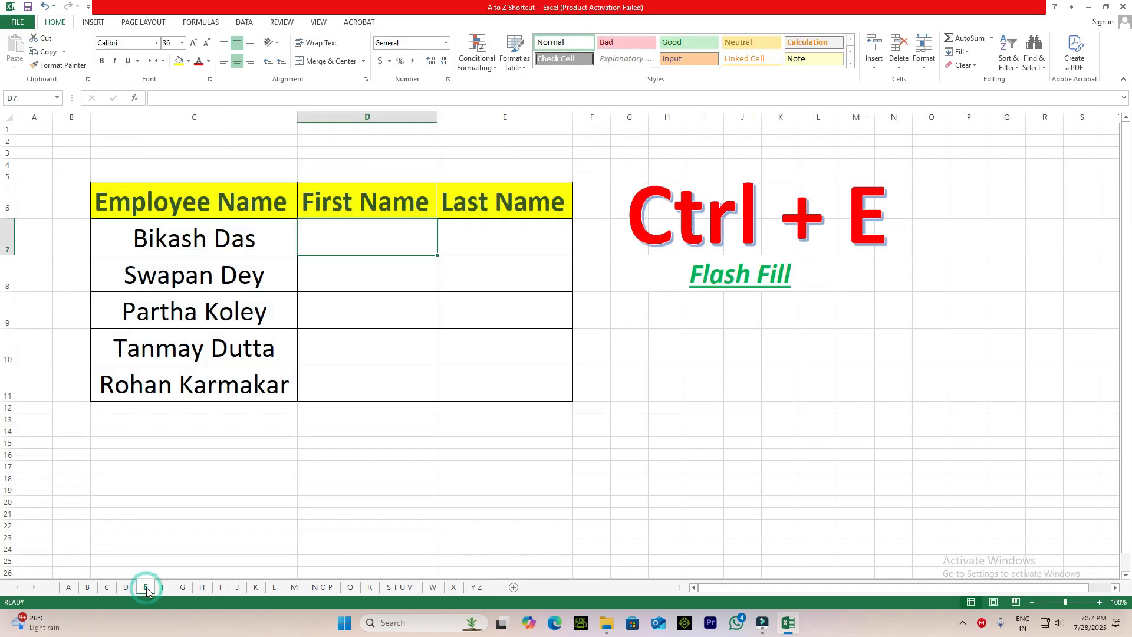
click(706, 479)
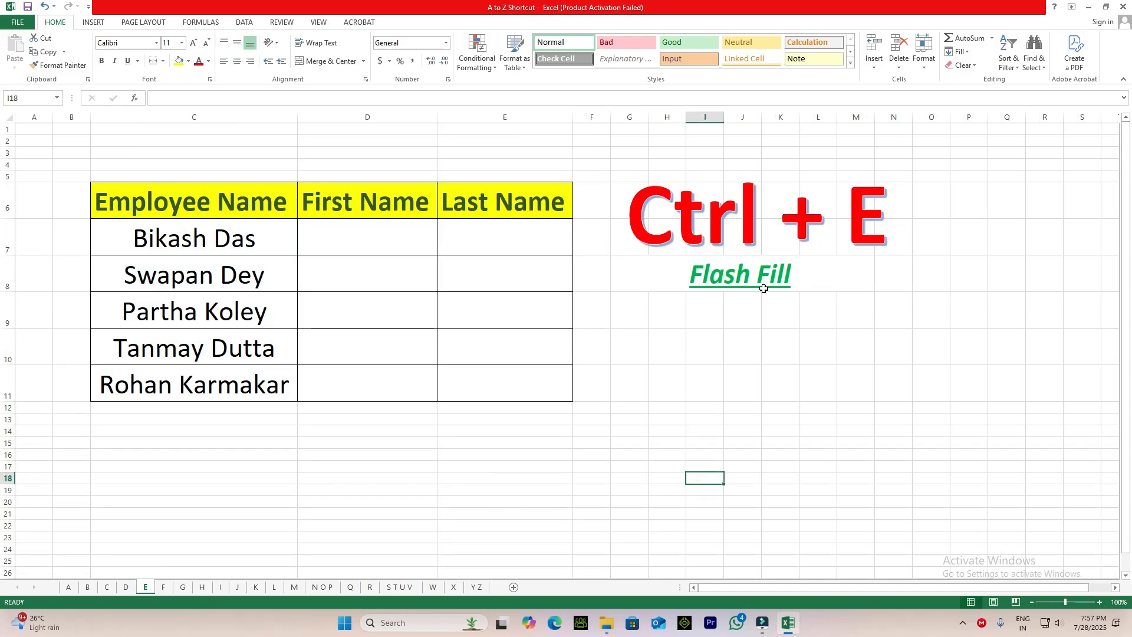
click(746, 281)
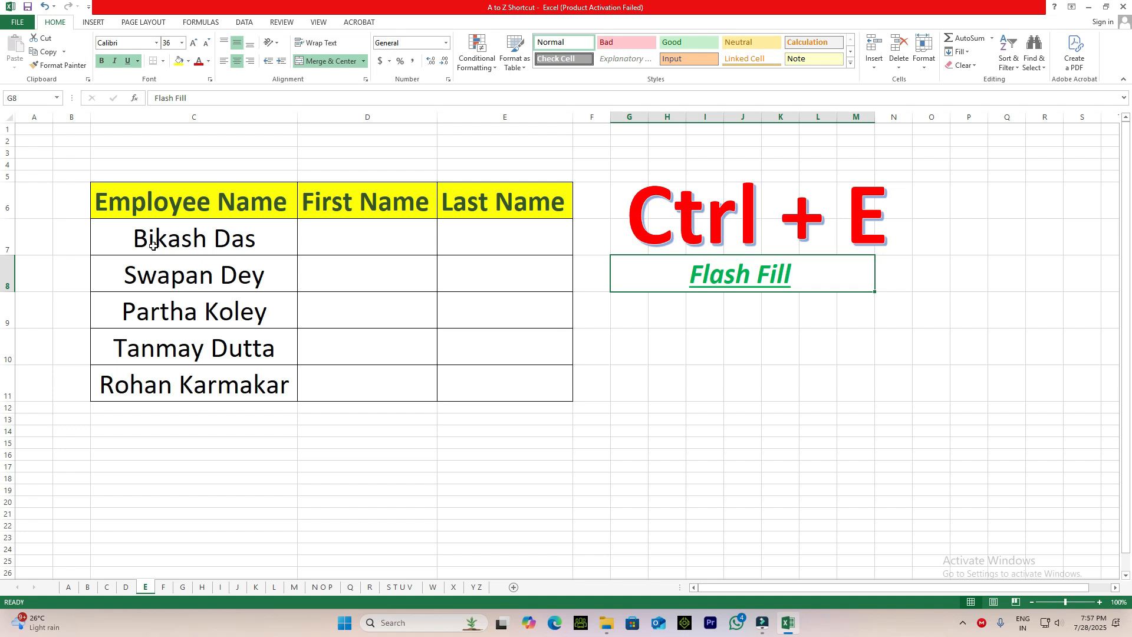
click(348, 239)
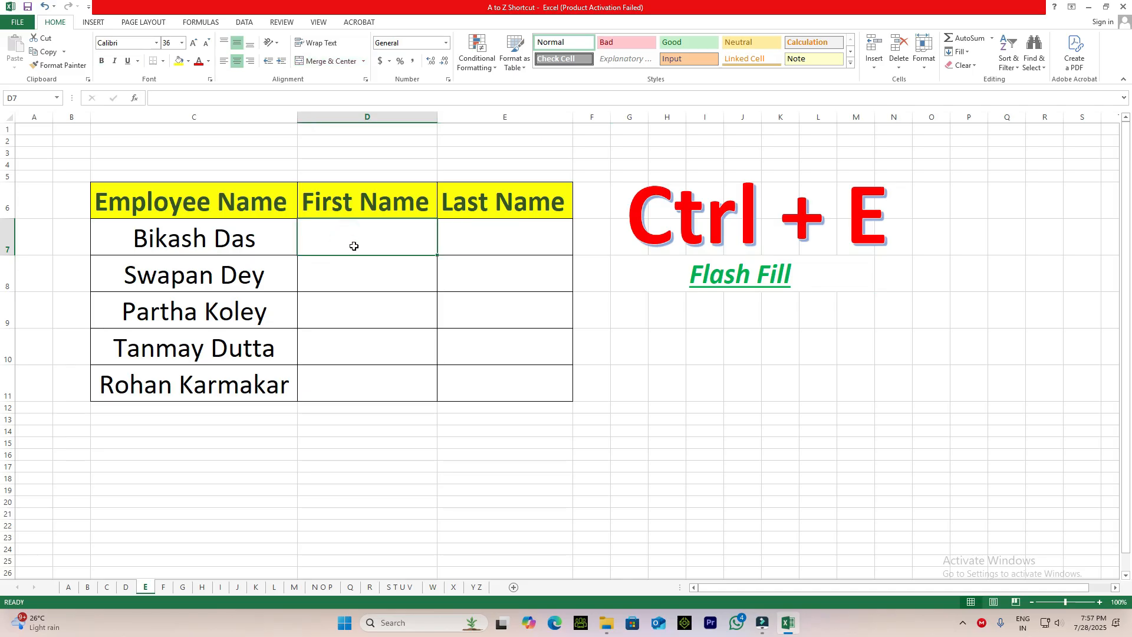
click(505, 238)
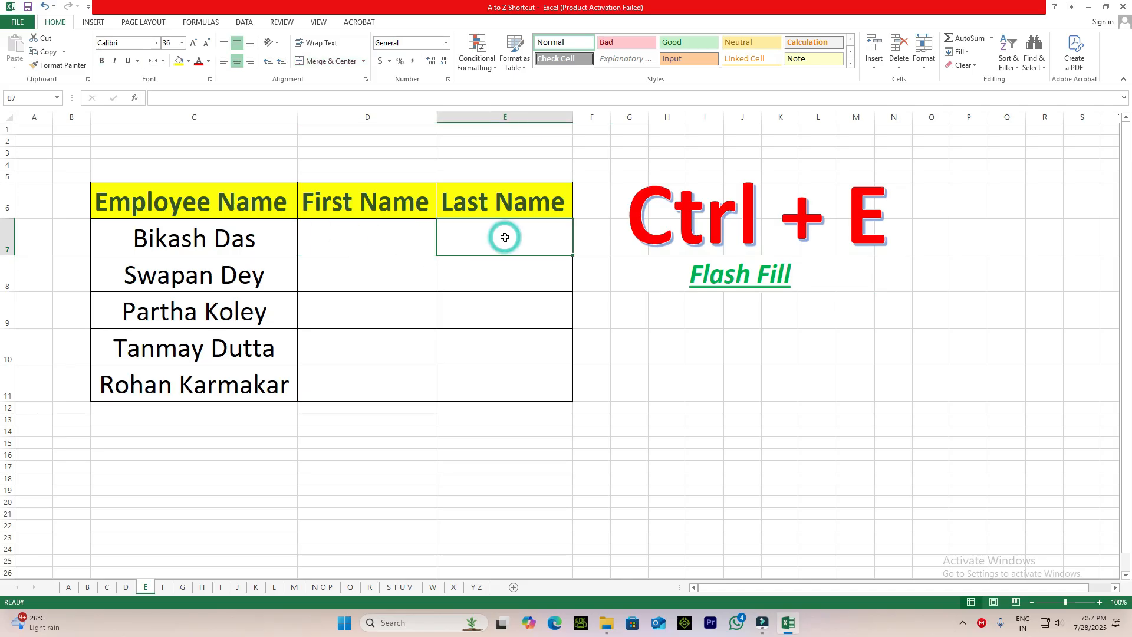
click(343, 241)
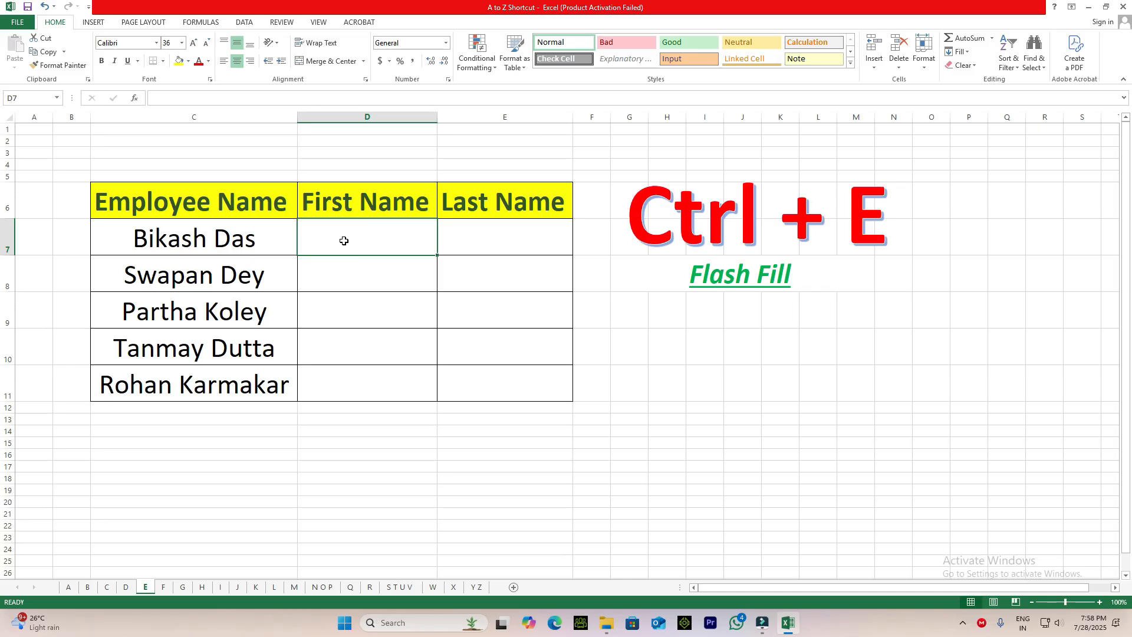
text(Bi)
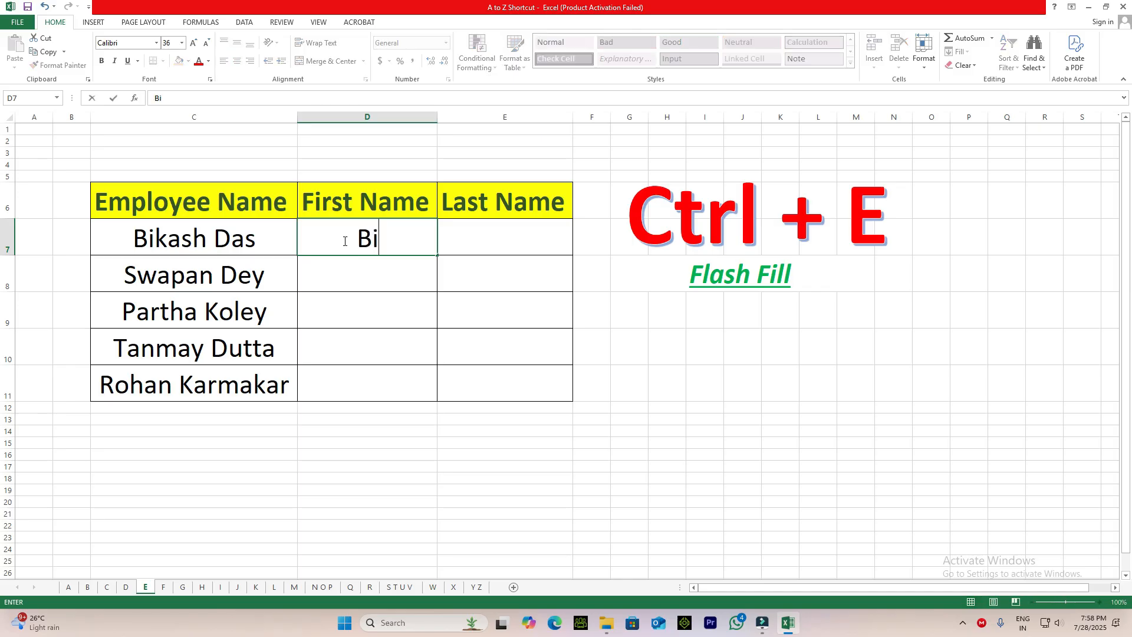
text(kash)
key(Return)
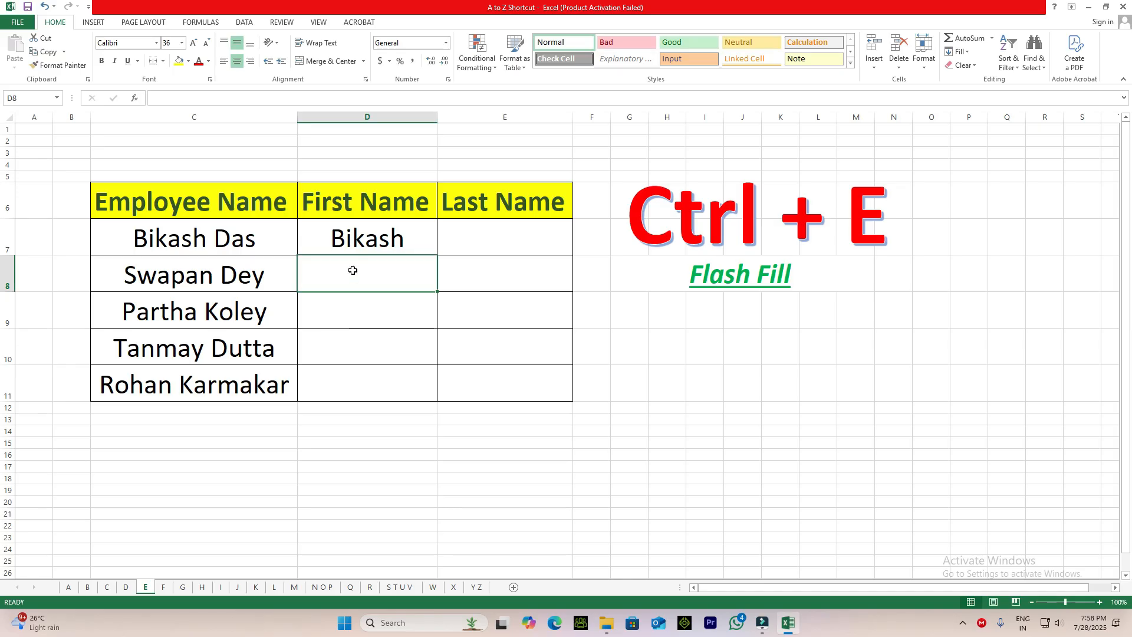
key(ctrl+e)
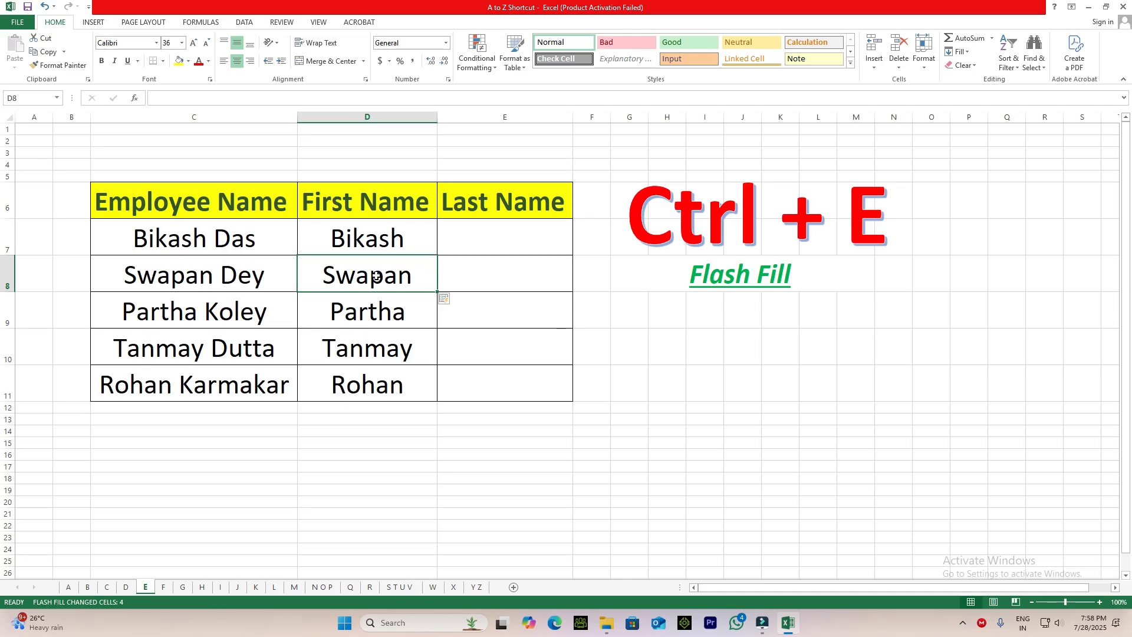
click(370, 391)
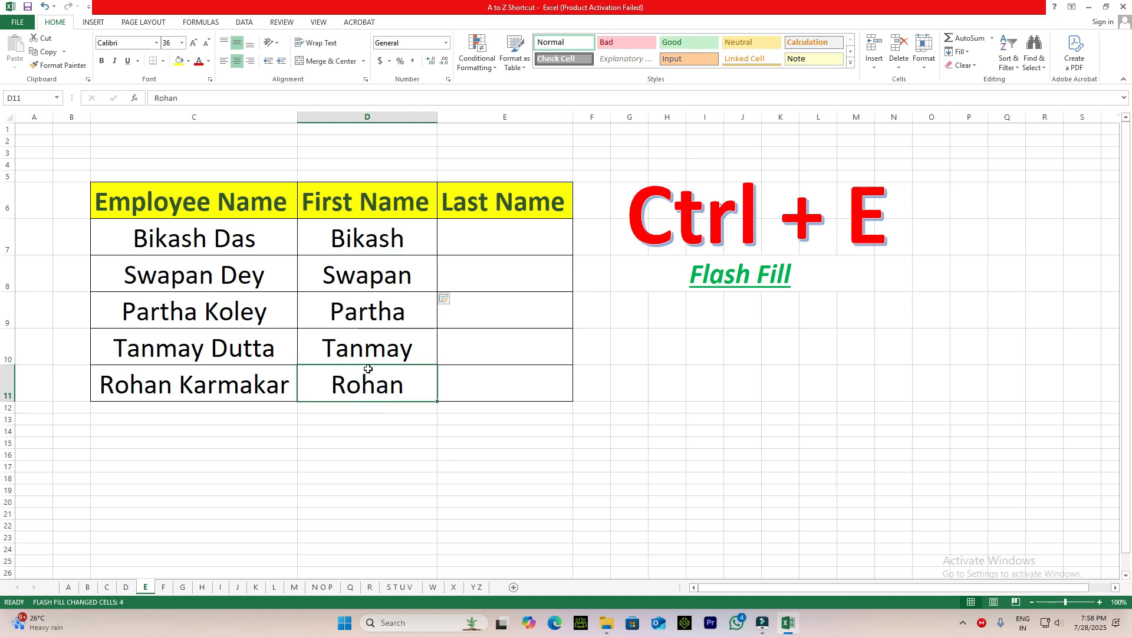
Enter the first employee's last name in E7 and Flash Fill the rest of the Last Name column.
click(502, 238)
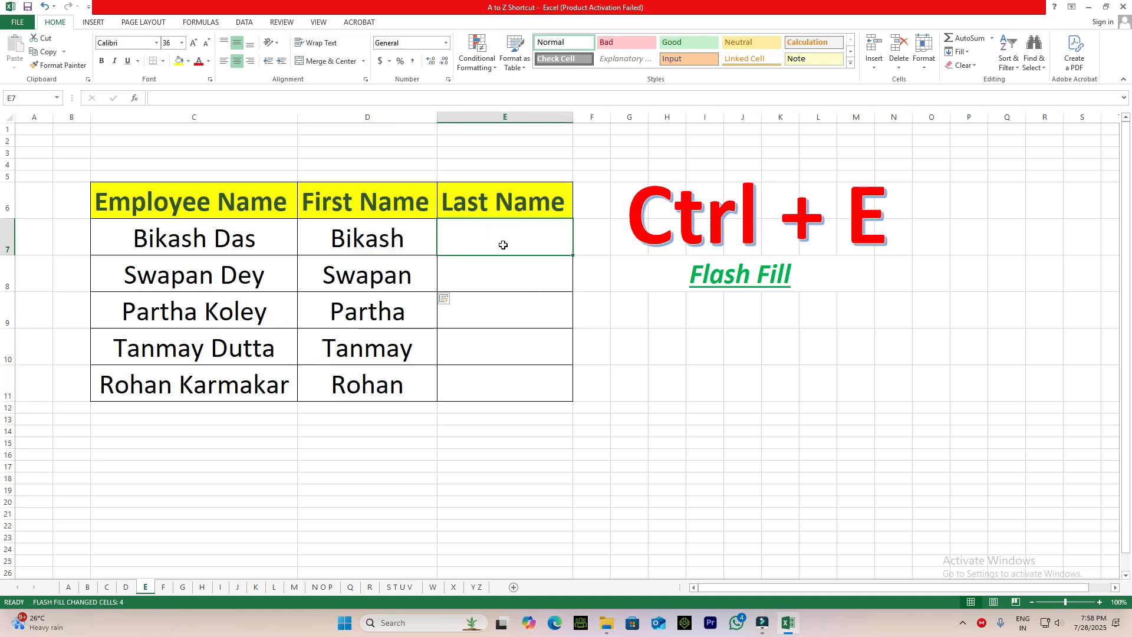
text(Das)
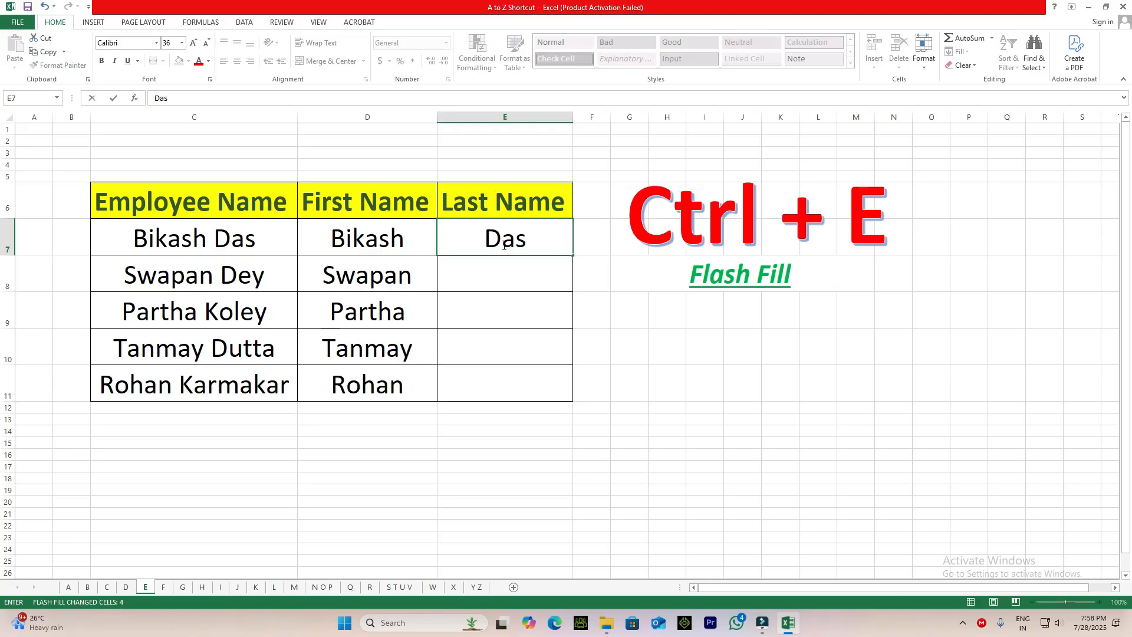
key(Return)
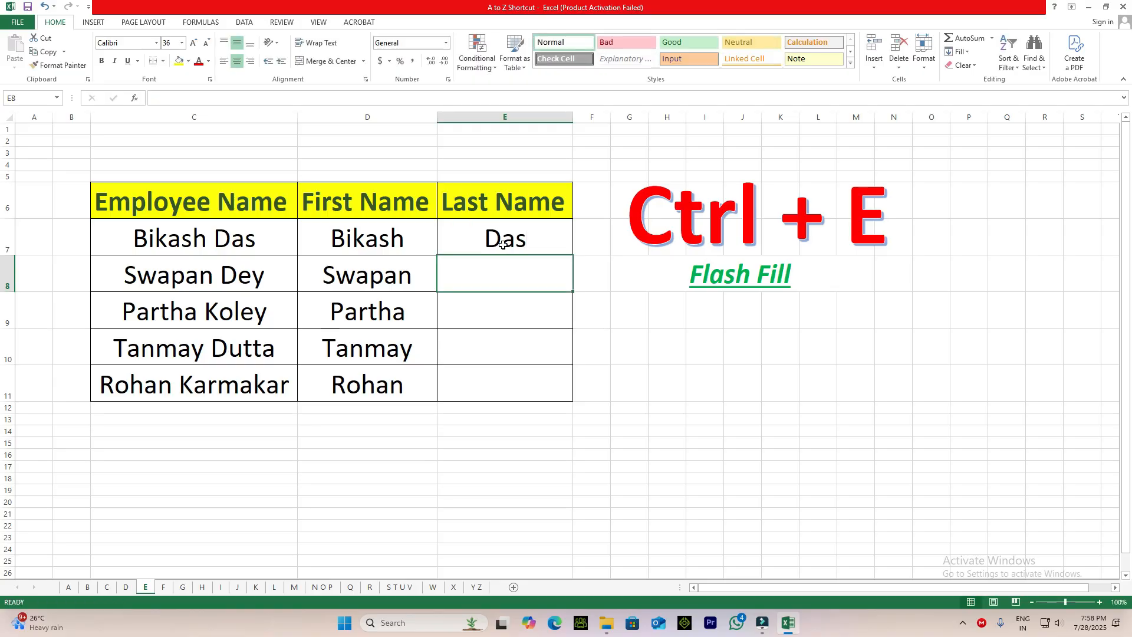
key(ctrl+e)
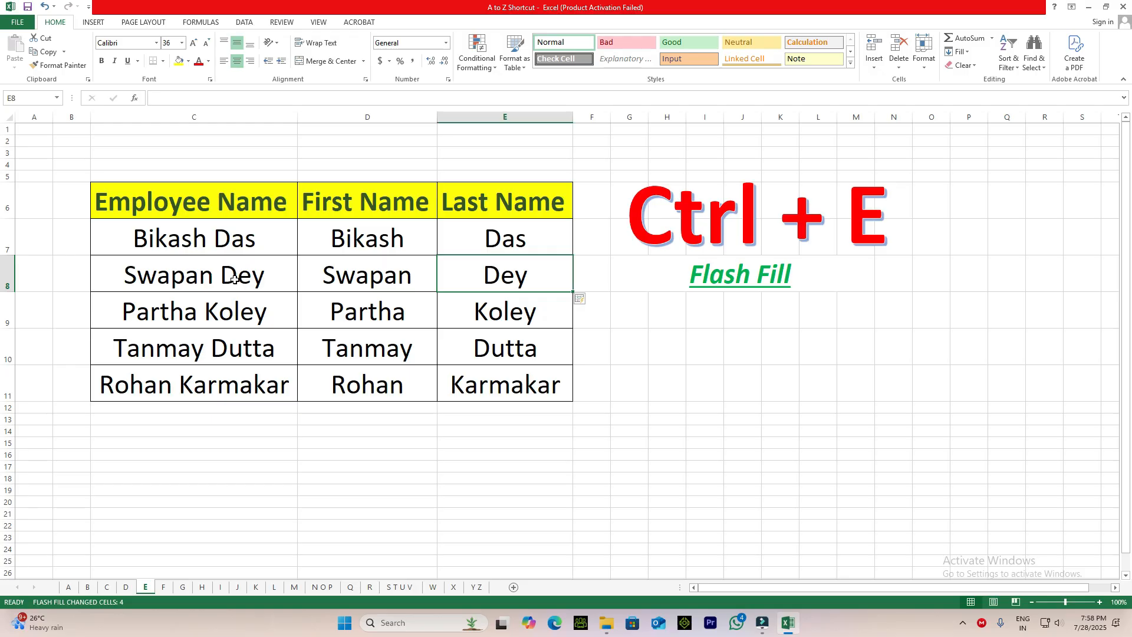
Compare the full names in C7:C11 with the split first and last names, row by row.
click(526, 285)
drag(186, 243, 187, 383)
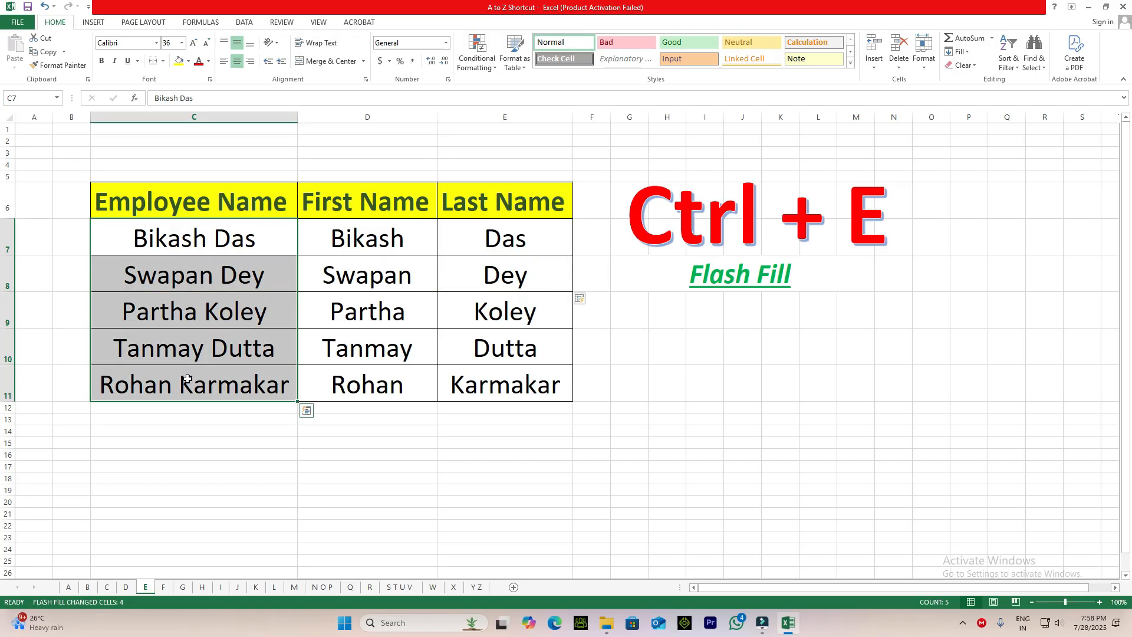
click(390, 242)
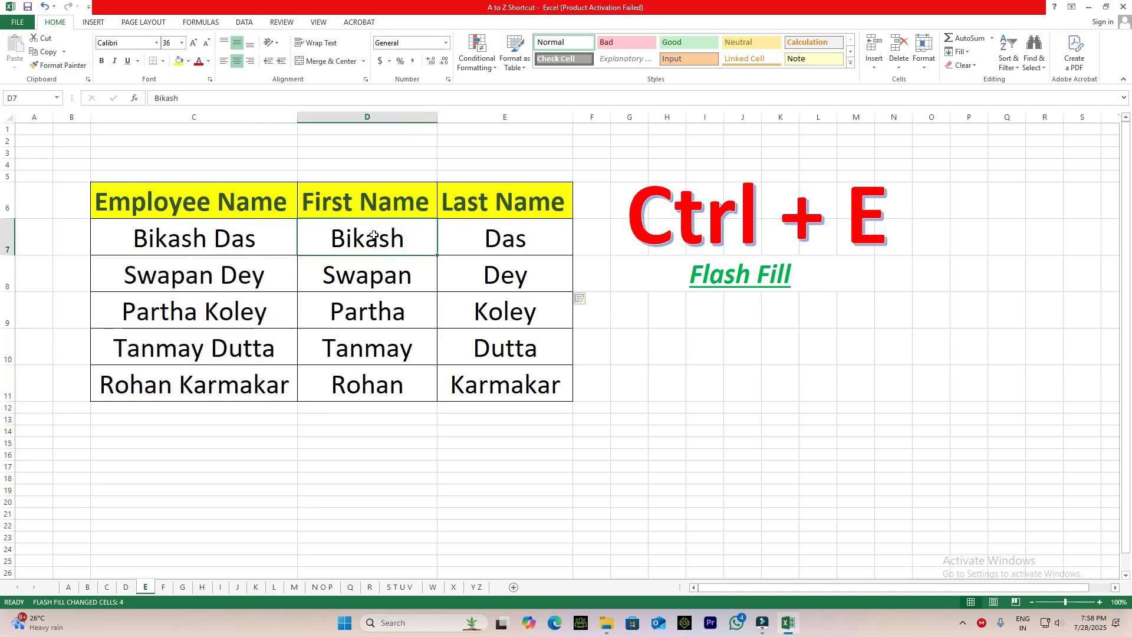
click(508, 243)
click(341, 273)
click(508, 275)
click(398, 311)
click(492, 317)
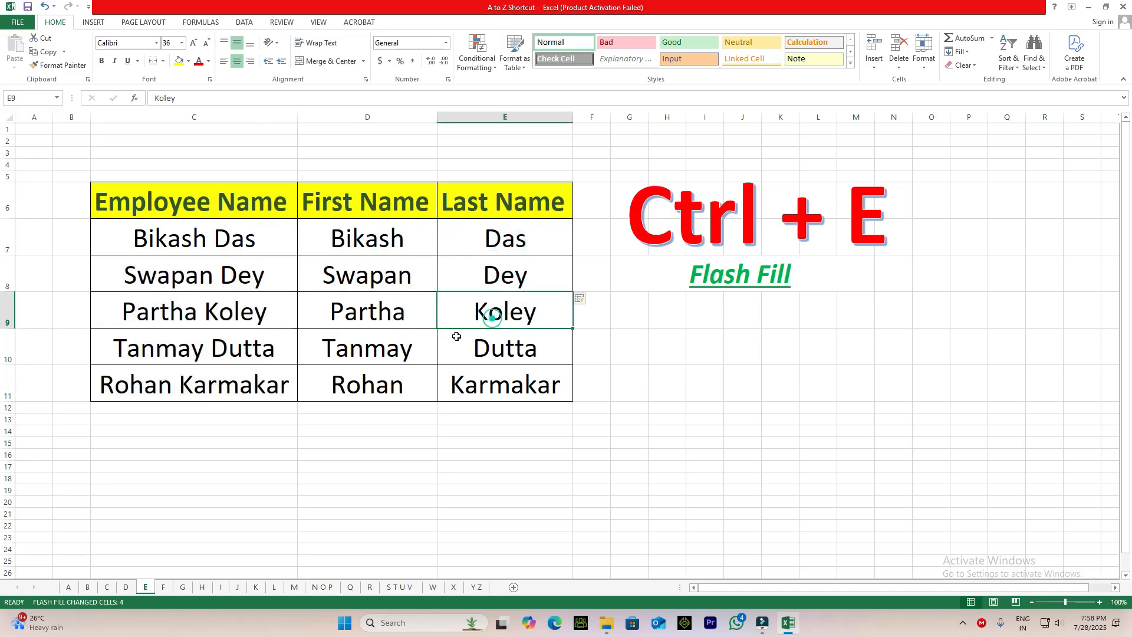
click(412, 353)
click(489, 351)
click(341, 384)
click(472, 386)
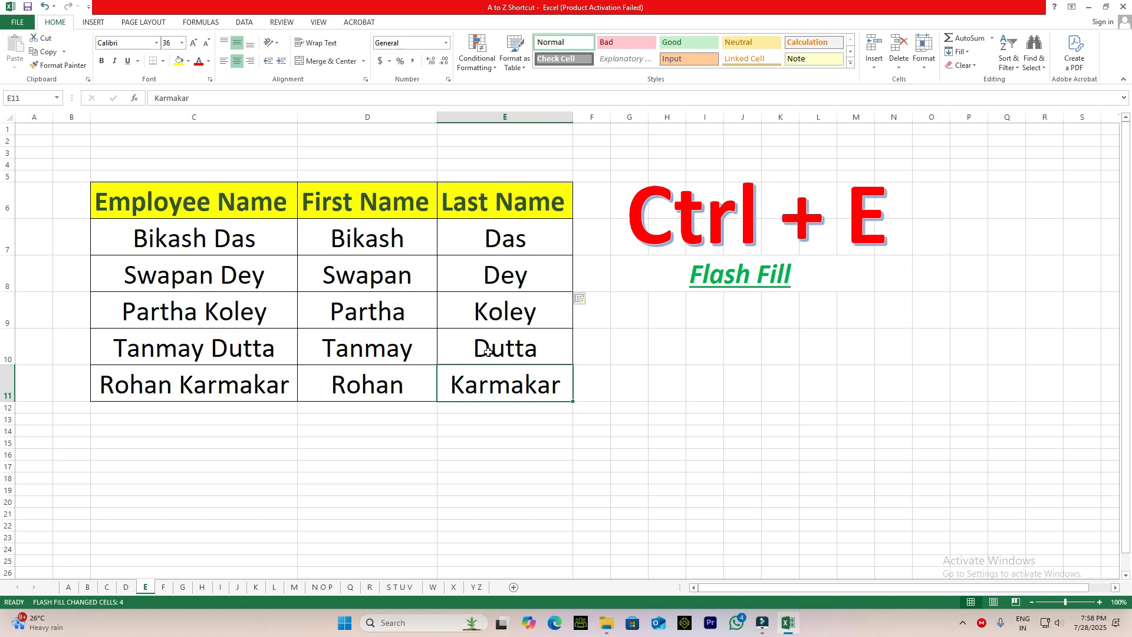
On sheet F, find the cell containing Kolkata in the state and capital table and close the search.
click(165, 586)
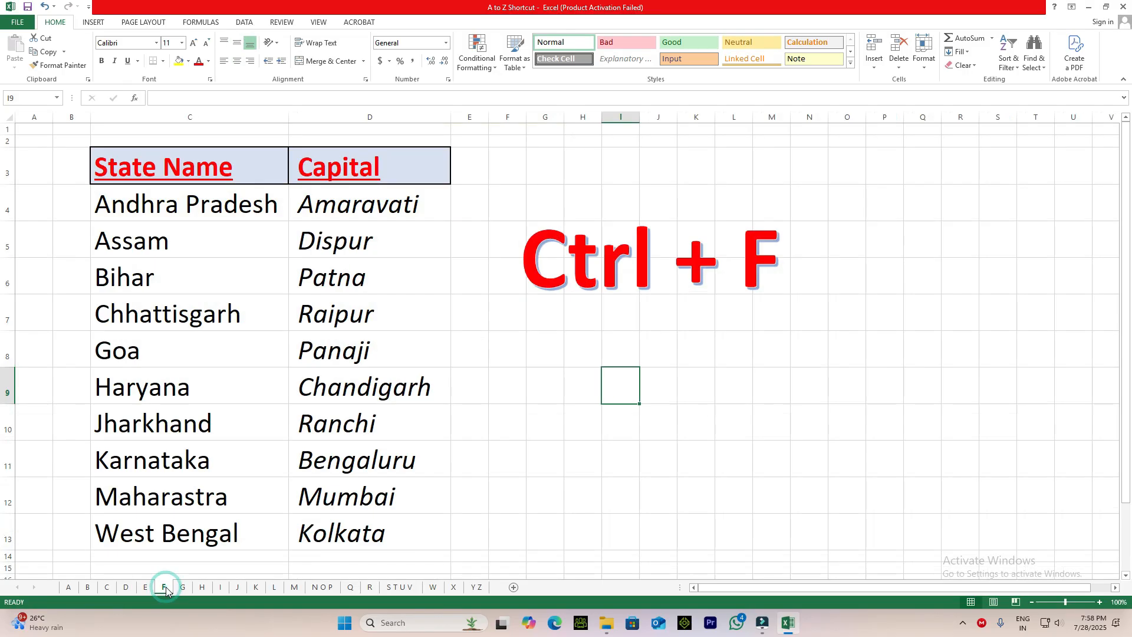
click(737, 395)
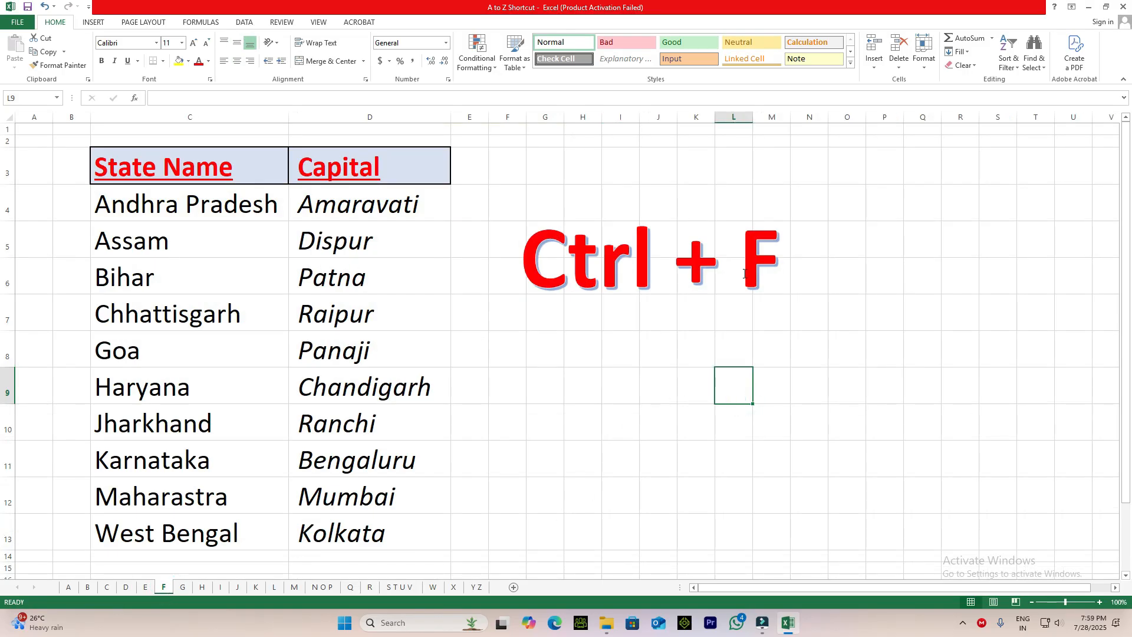
scroll(194, 271, down, 4)
scroll(248, 383, up, 4)
key(ctrl+f)
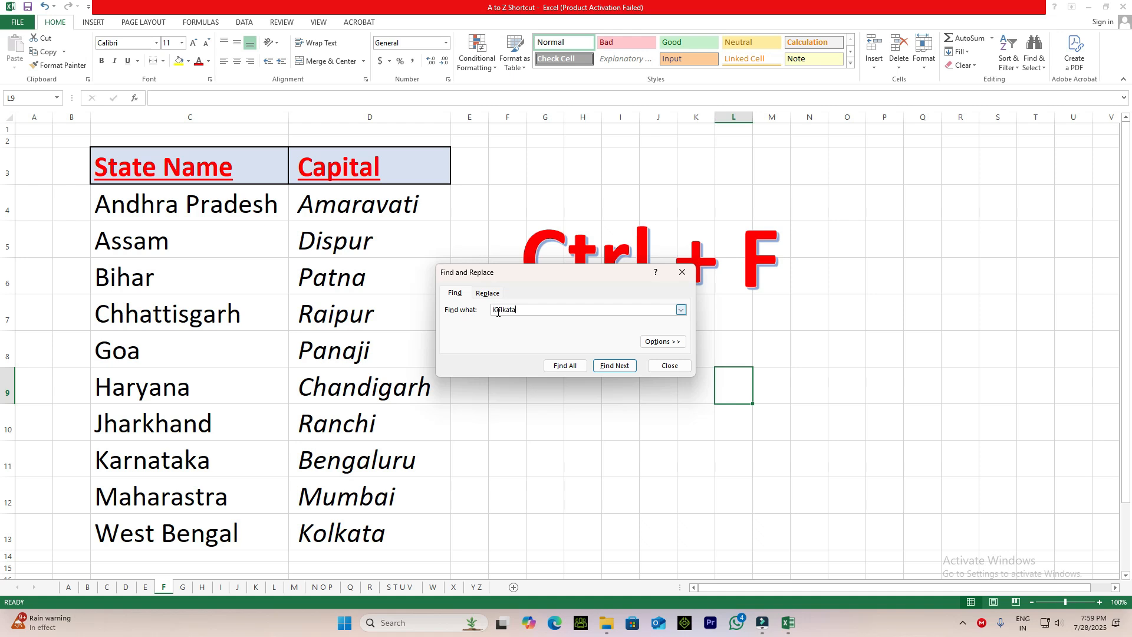
key(Return)
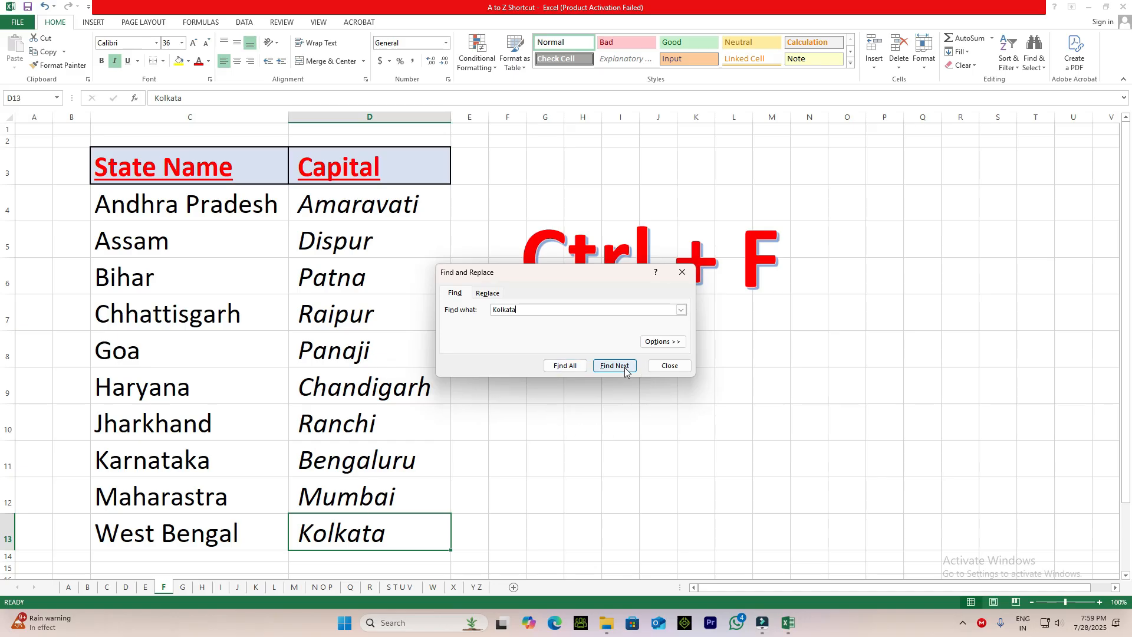
click(679, 367)
click(659, 441)
On sheet G, select the whole number table C6:G16 and use Go To Special to select only its blank cells.
click(180, 588)
click(527, 381)
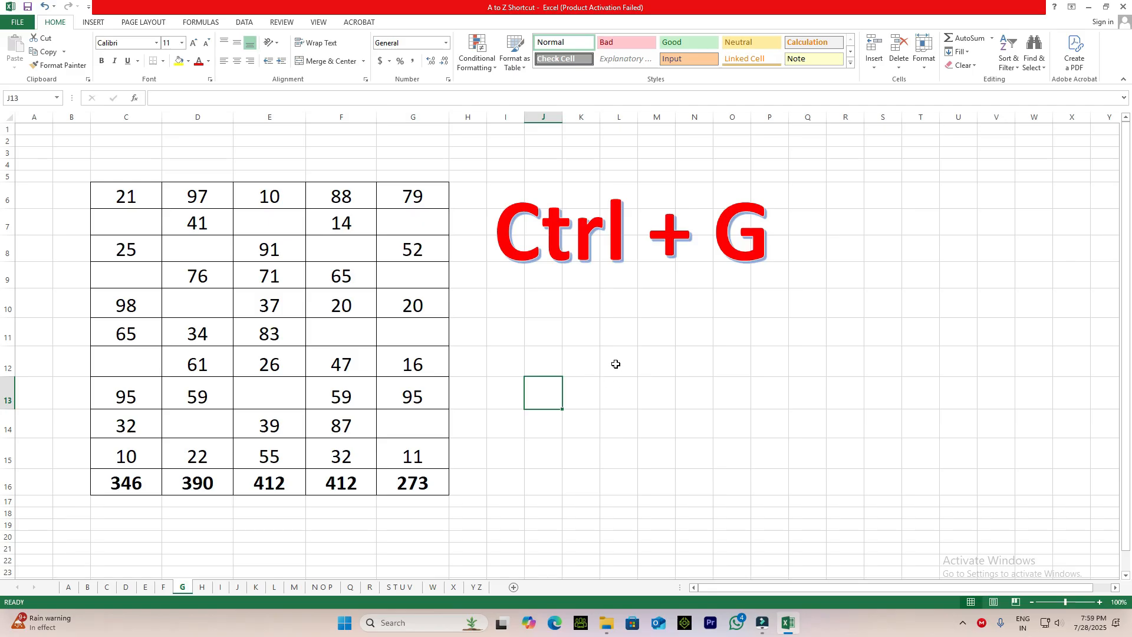
click(219, 307)
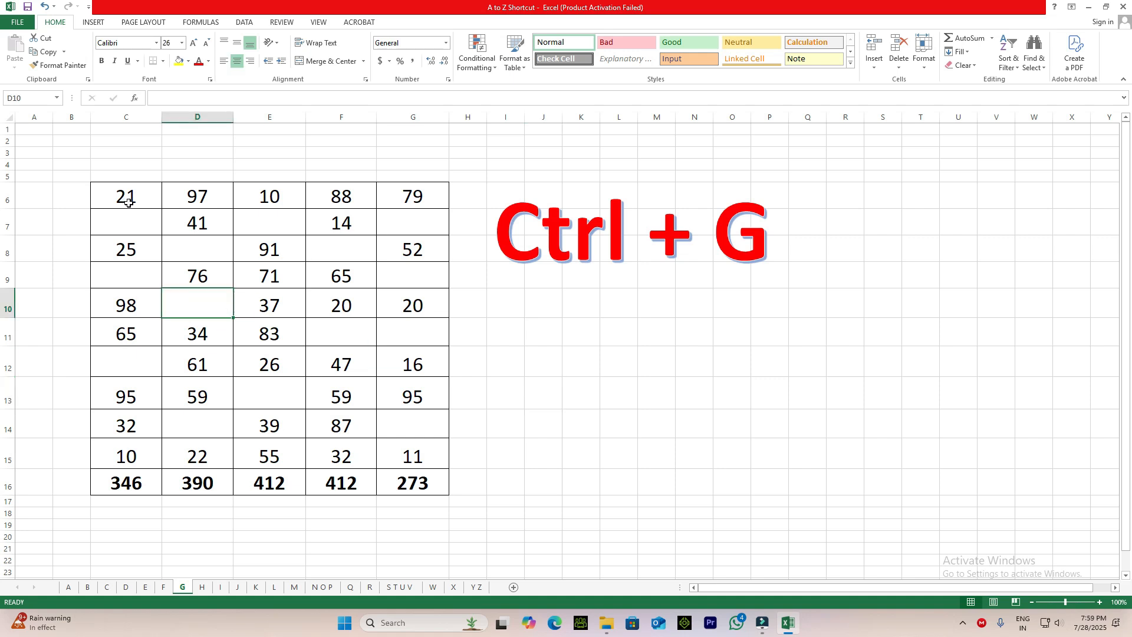
click(127, 199)
key(ctrl+a)
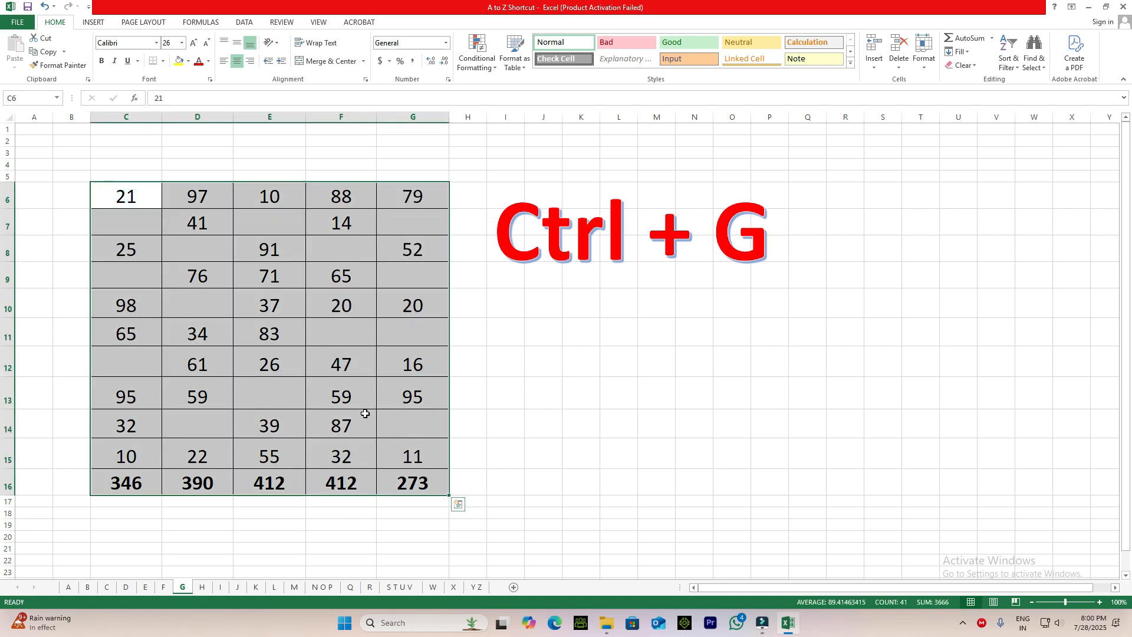
key(ctrl+g)
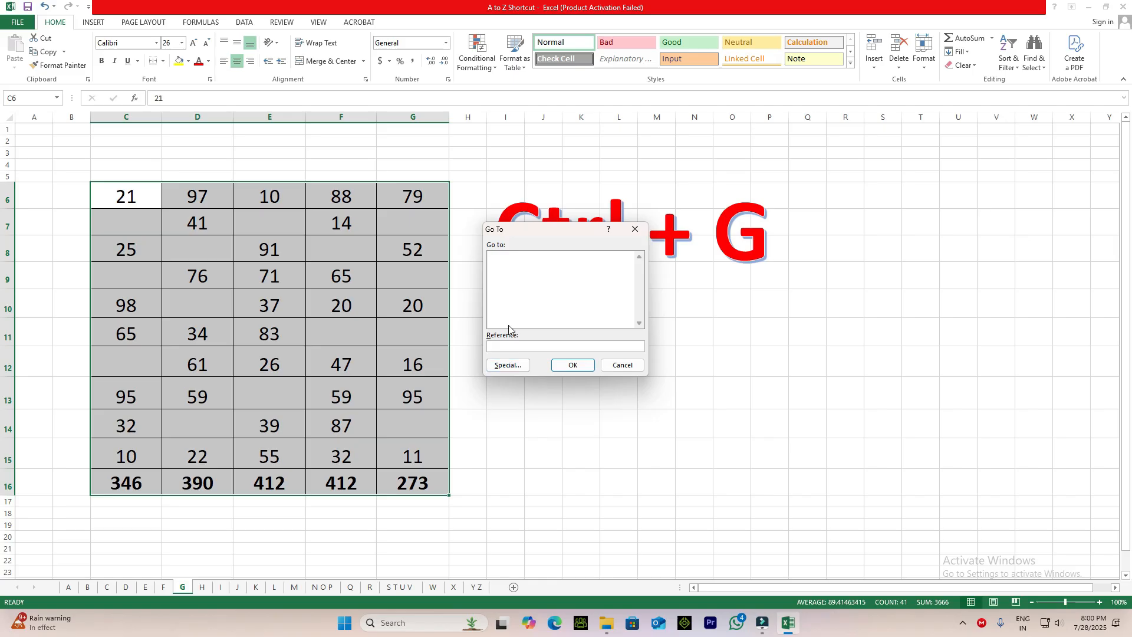
click(514, 366)
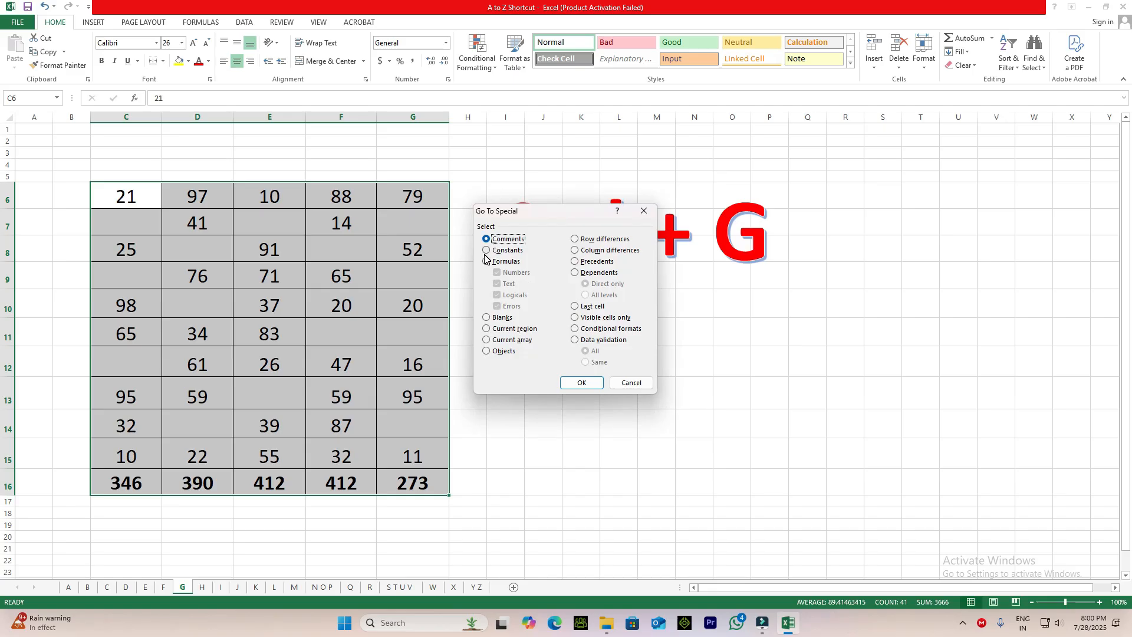
click(487, 318)
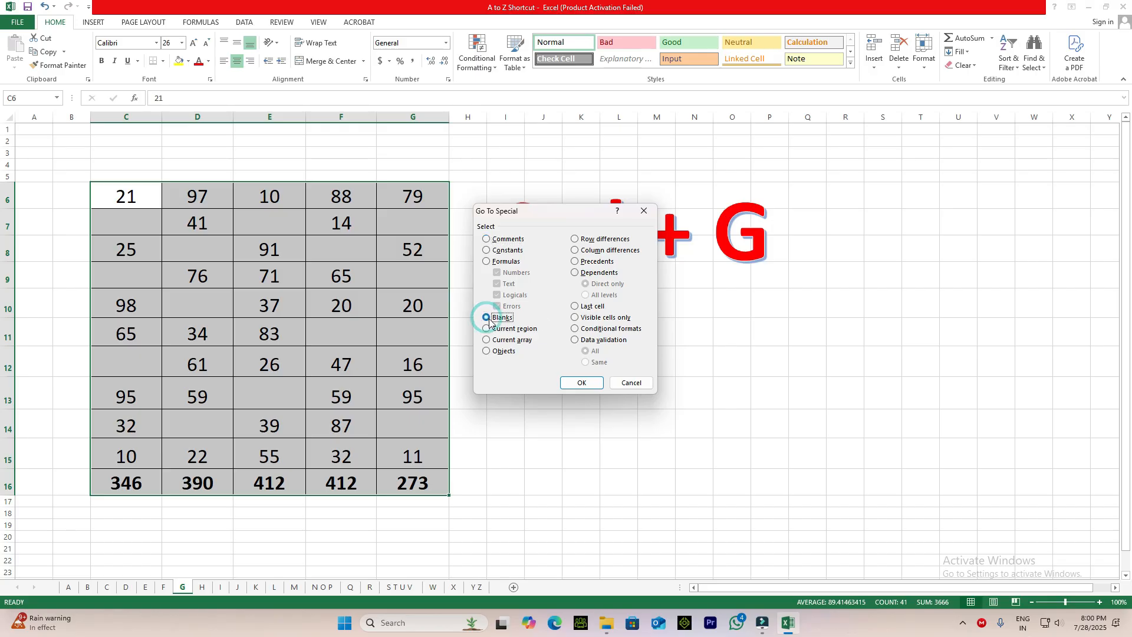
click(584, 382)
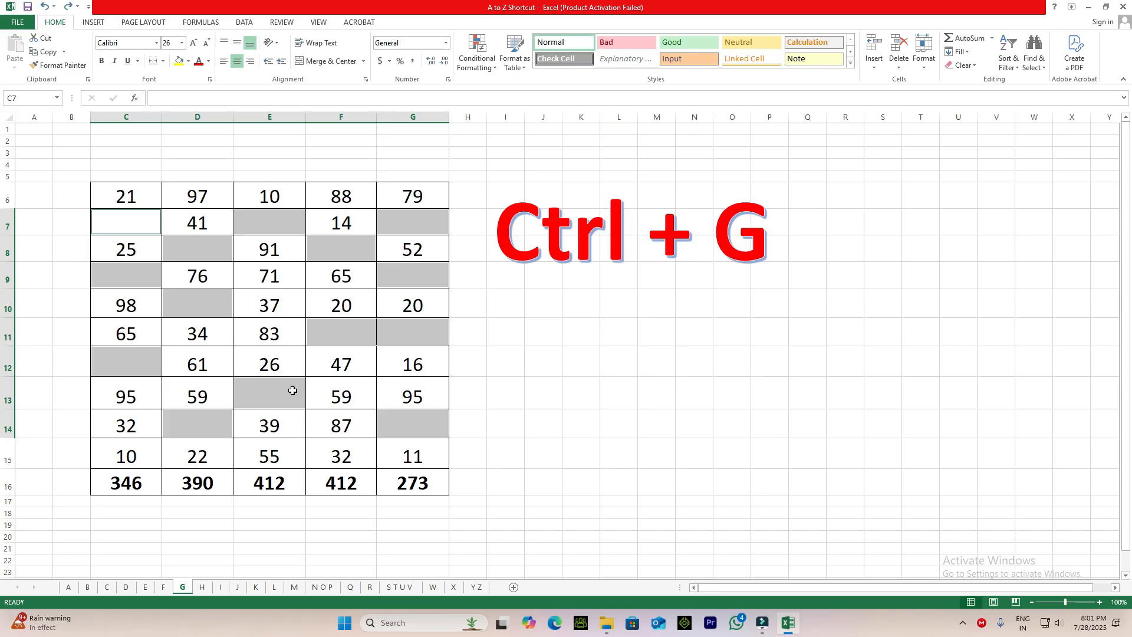
Use Go To Special on the number table to select formula cells, including numbers, text, logicals and errors.
key(ctrl+g)
click(504, 369)
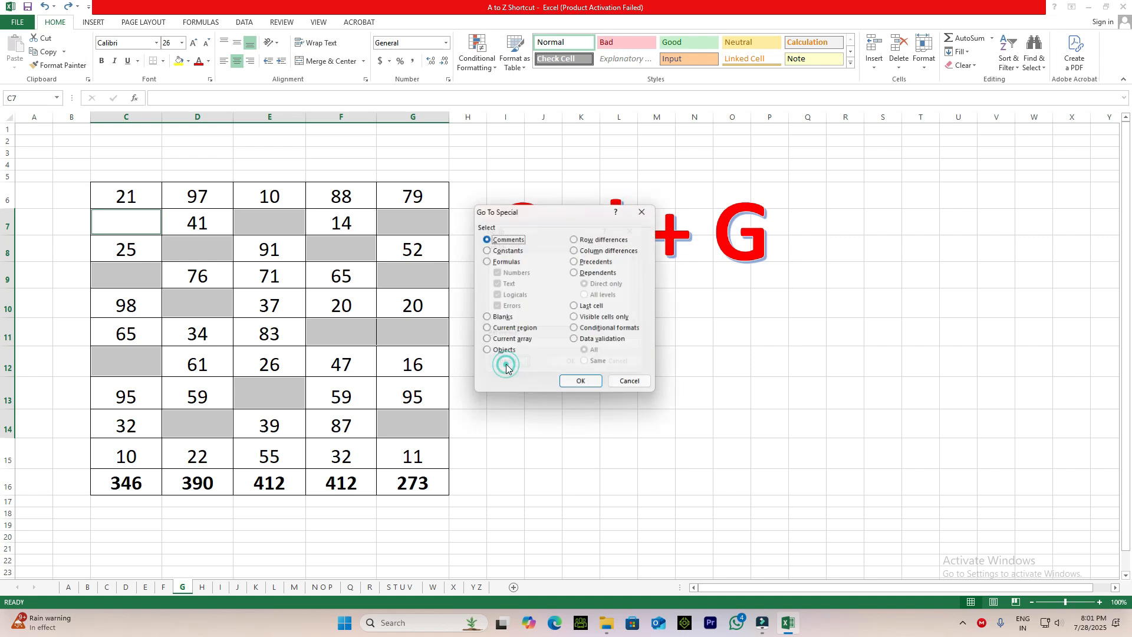
click(489, 264)
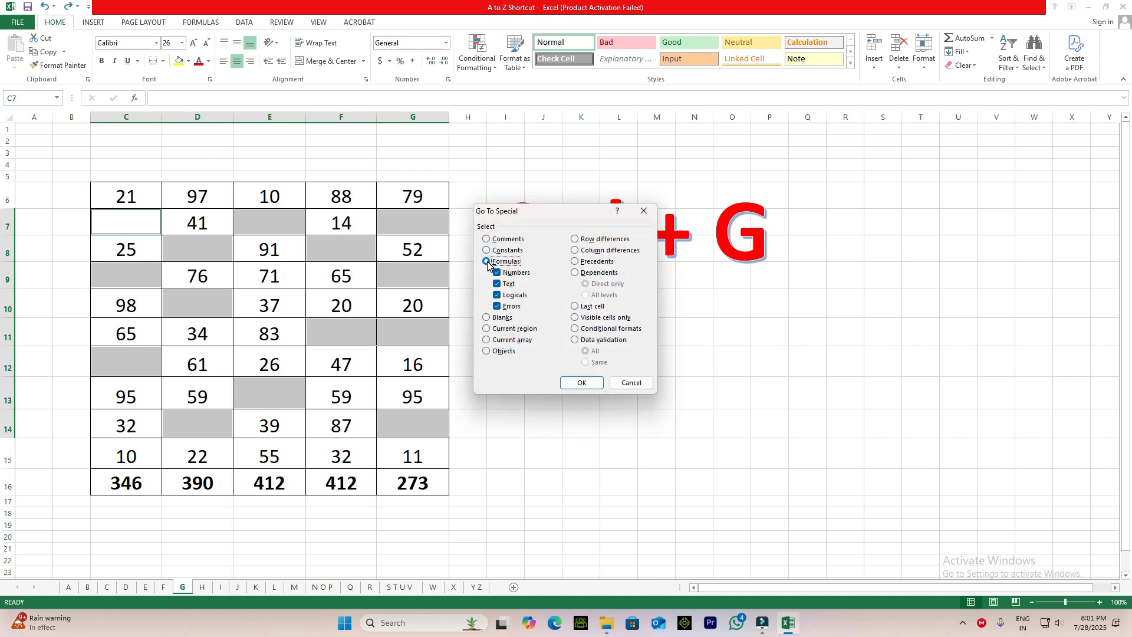
click(575, 384)
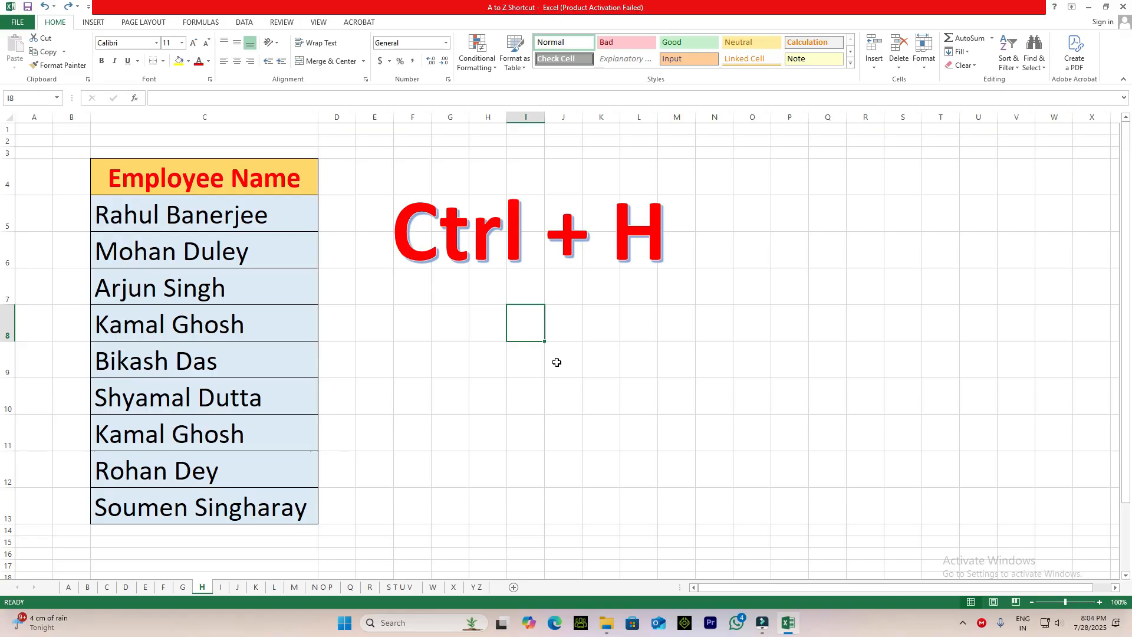
On sheet H, find the first name of the employee in C9, replace it with a different first name and close Find and Replace.
key(ctrl+h)
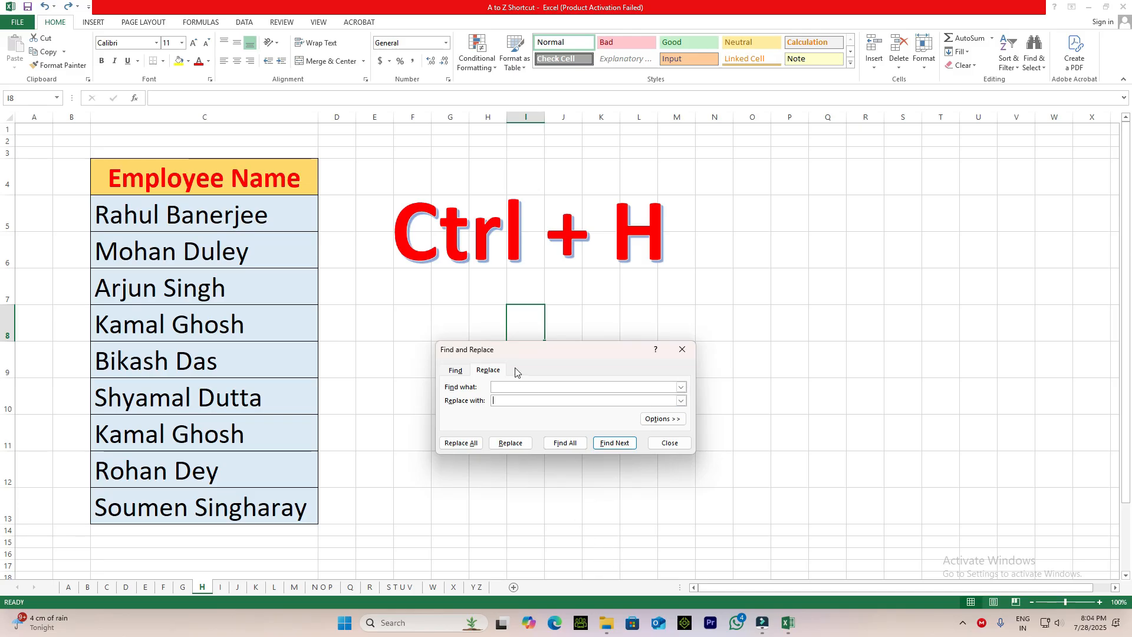
click(503, 388)
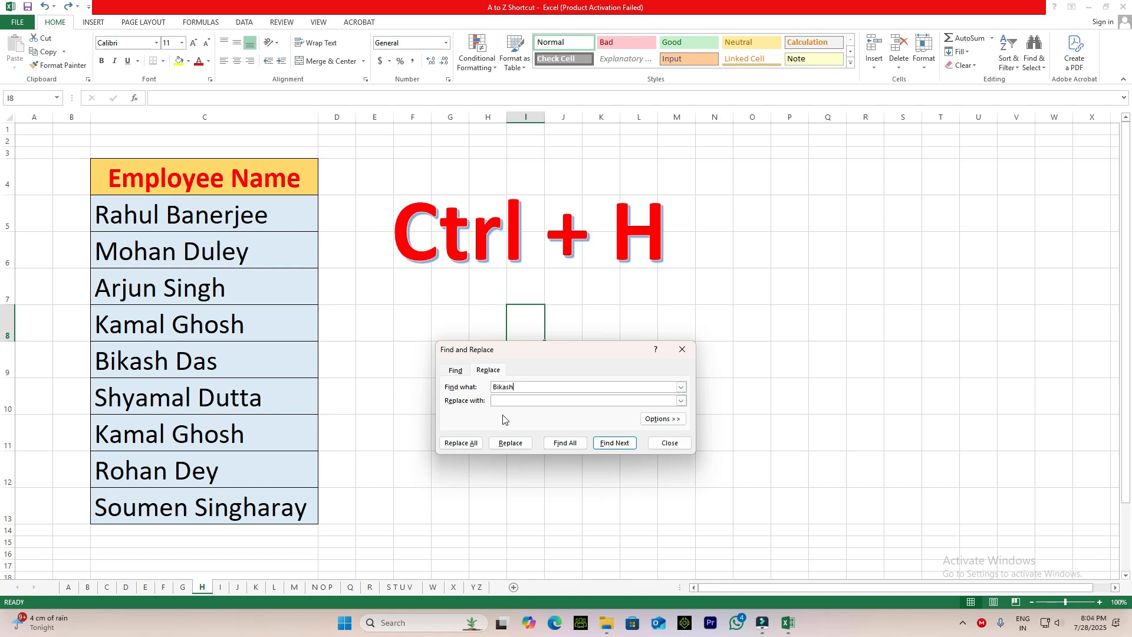
click(498, 400)
click(568, 443)
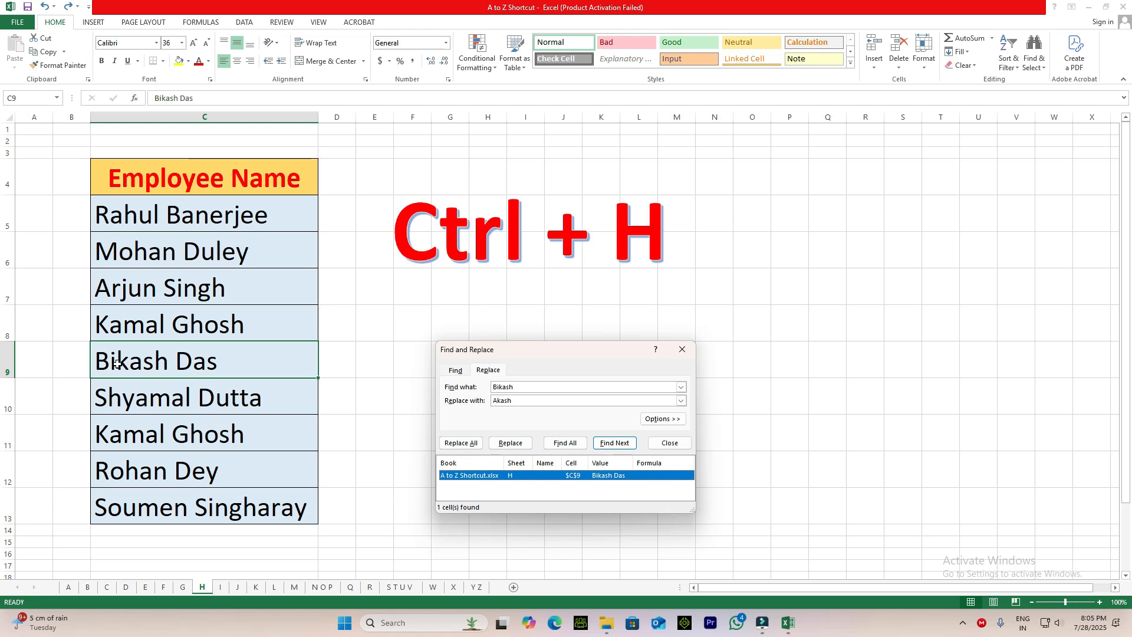
click(510, 443)
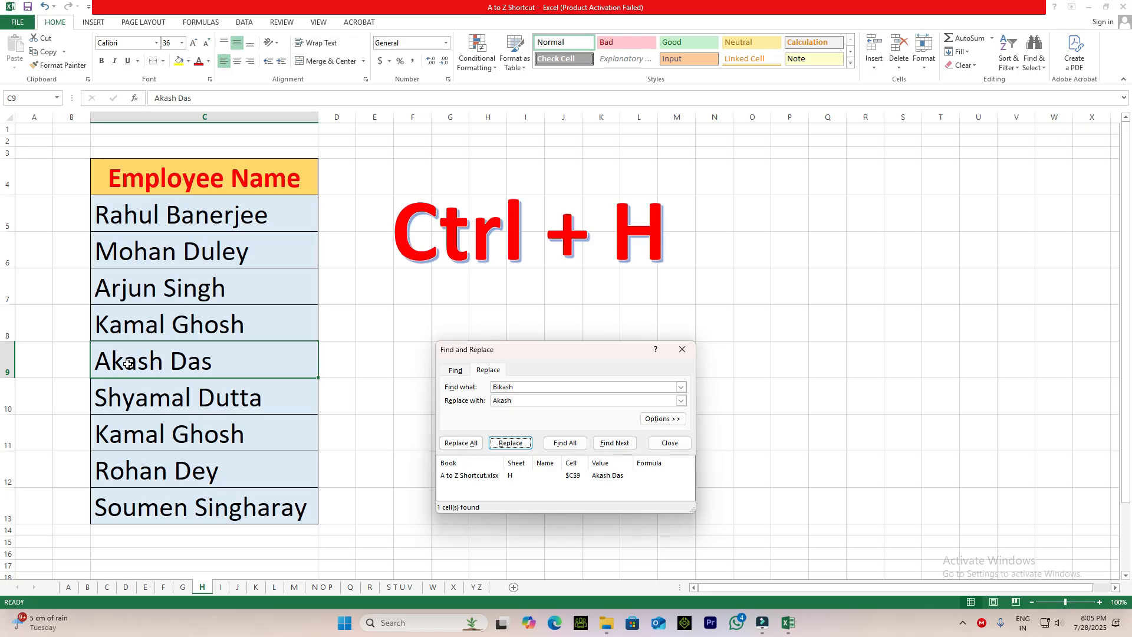
click(682, 349)
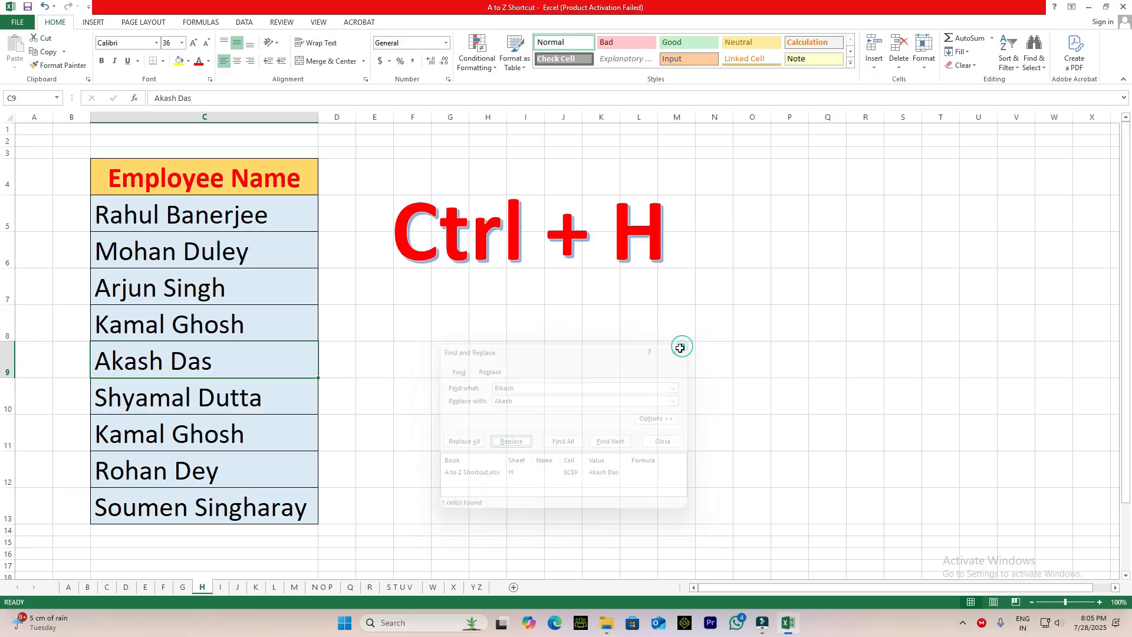
click(456, 468)
On sheet I, italicize the entire employee table C5:F9, including its header row.
click(220, 587)
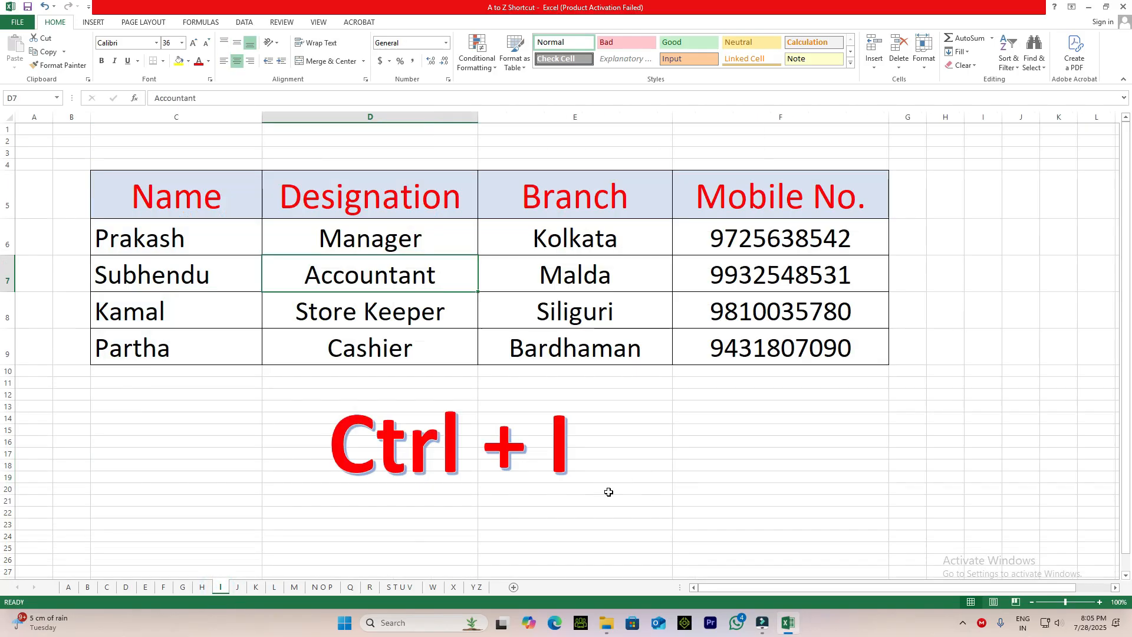
click(609, 492)
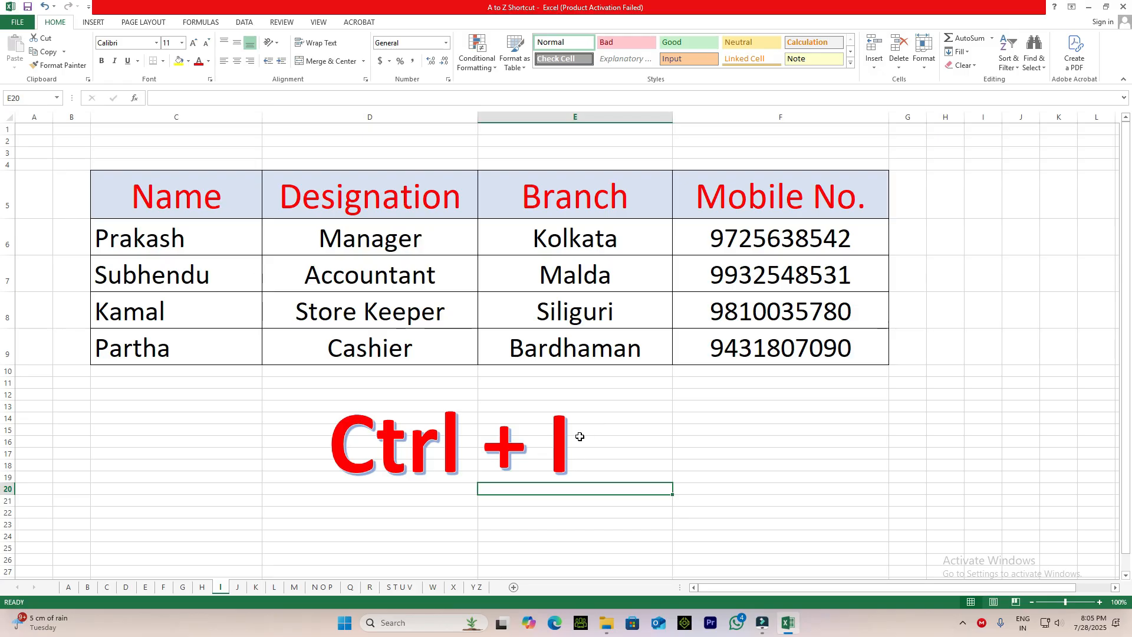
click(150, 200)
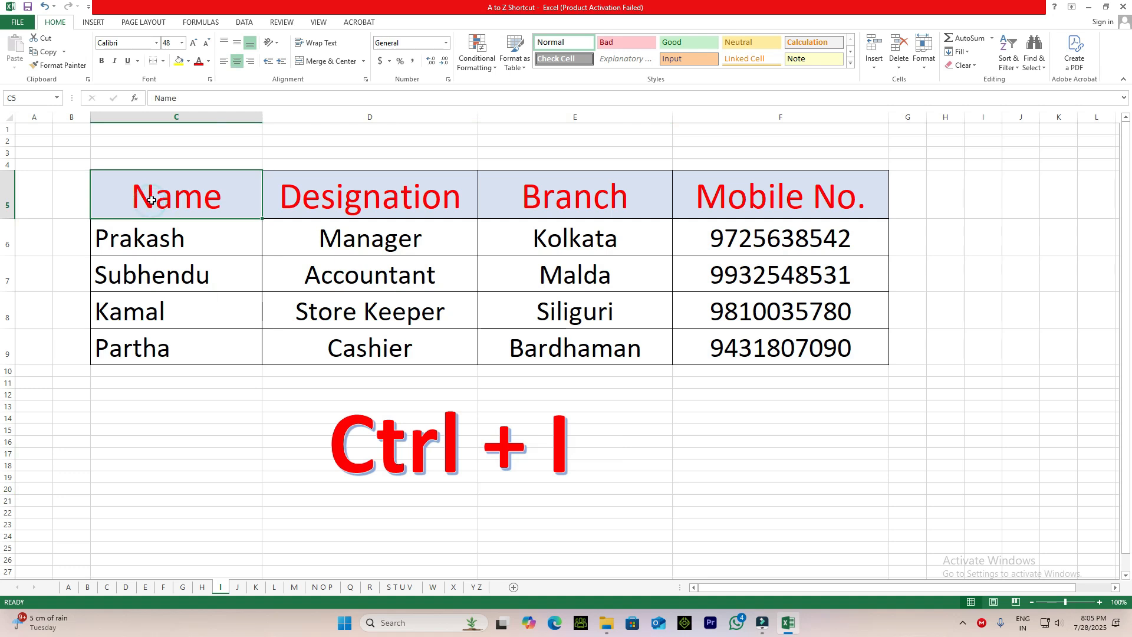
key(ctrl+a)
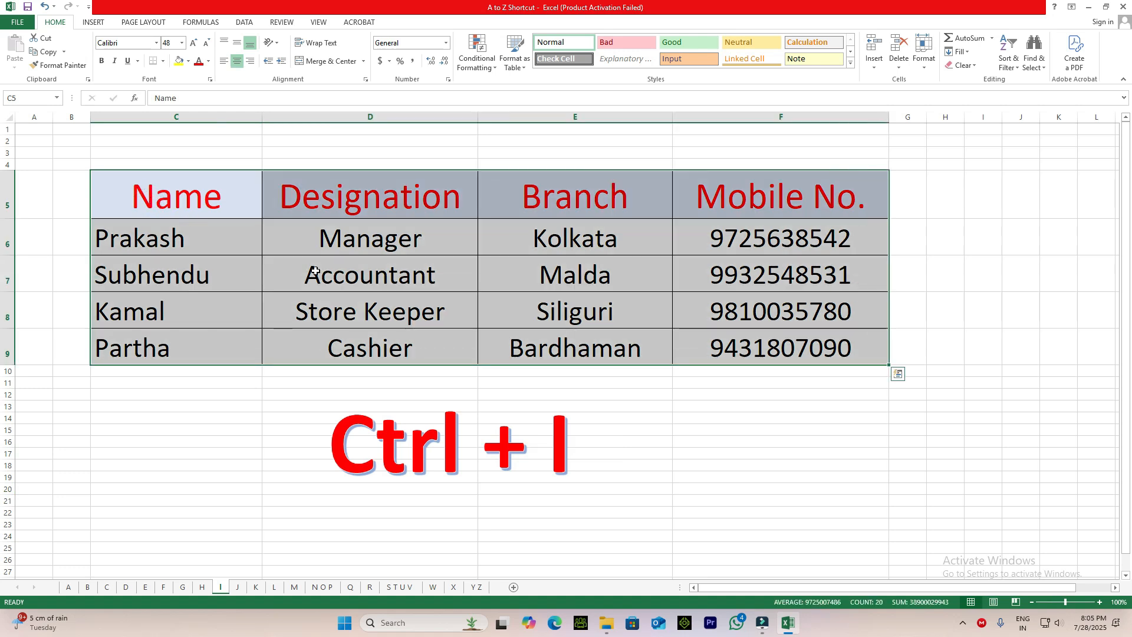
key(ctrl+i)
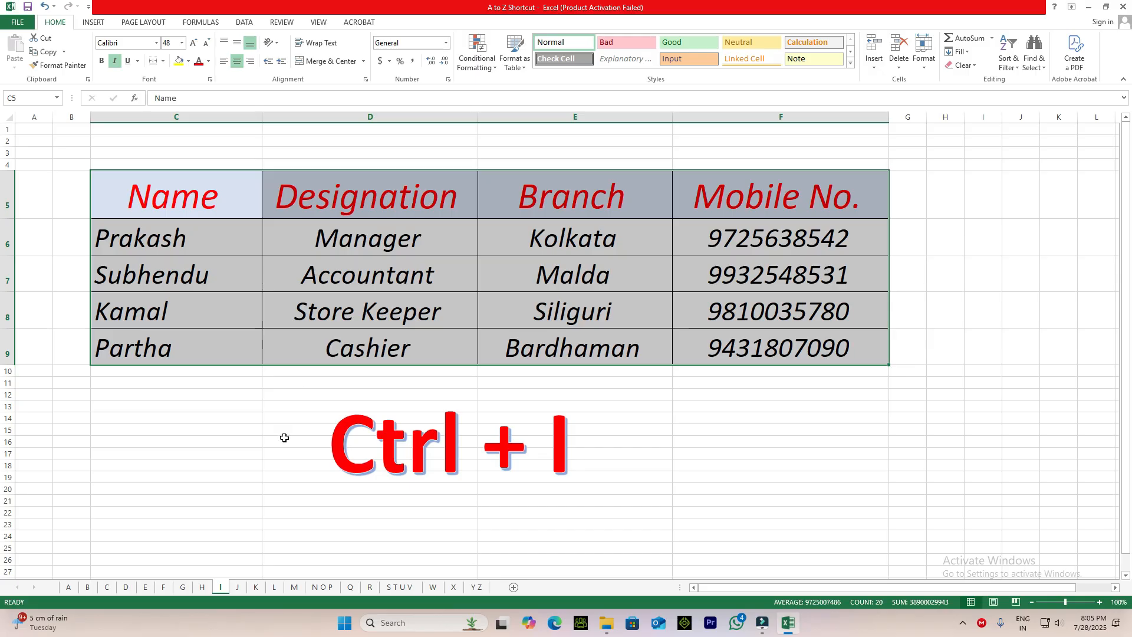
click(276, 456)
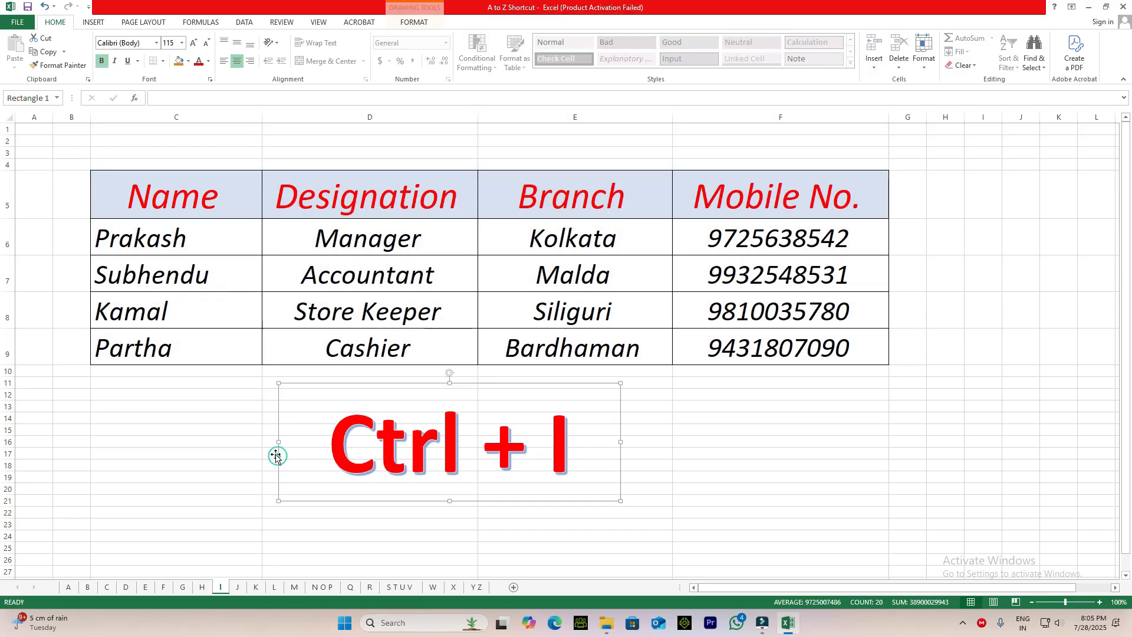
Check the Ctrl + J entry on sheet J by selecting its merged cell at M14.
click(237, 587)
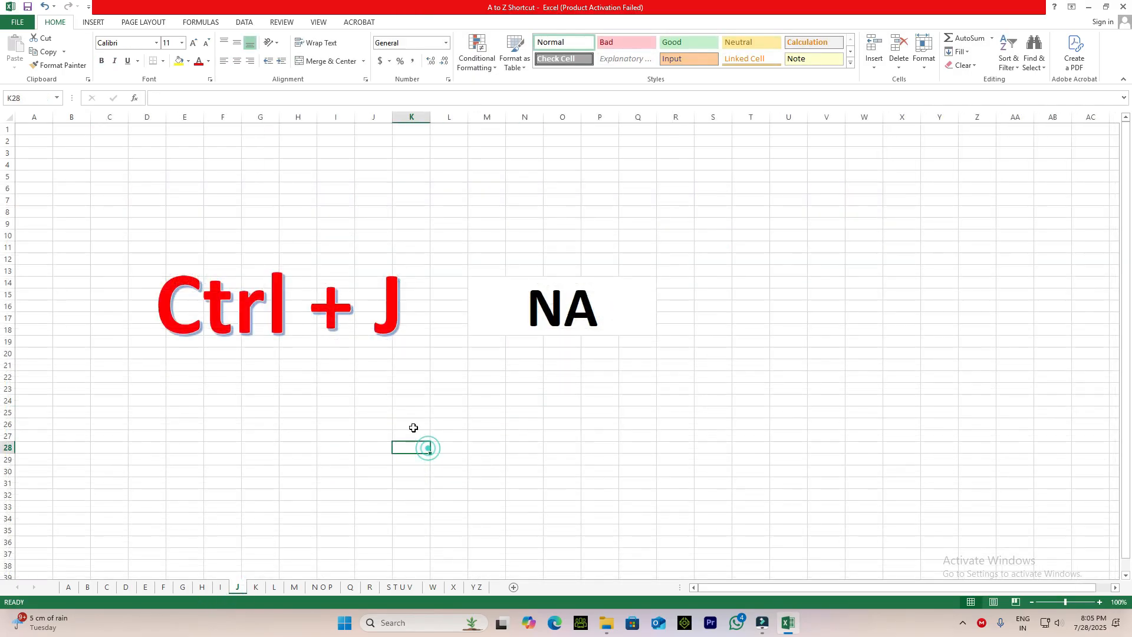
click(570, 317)
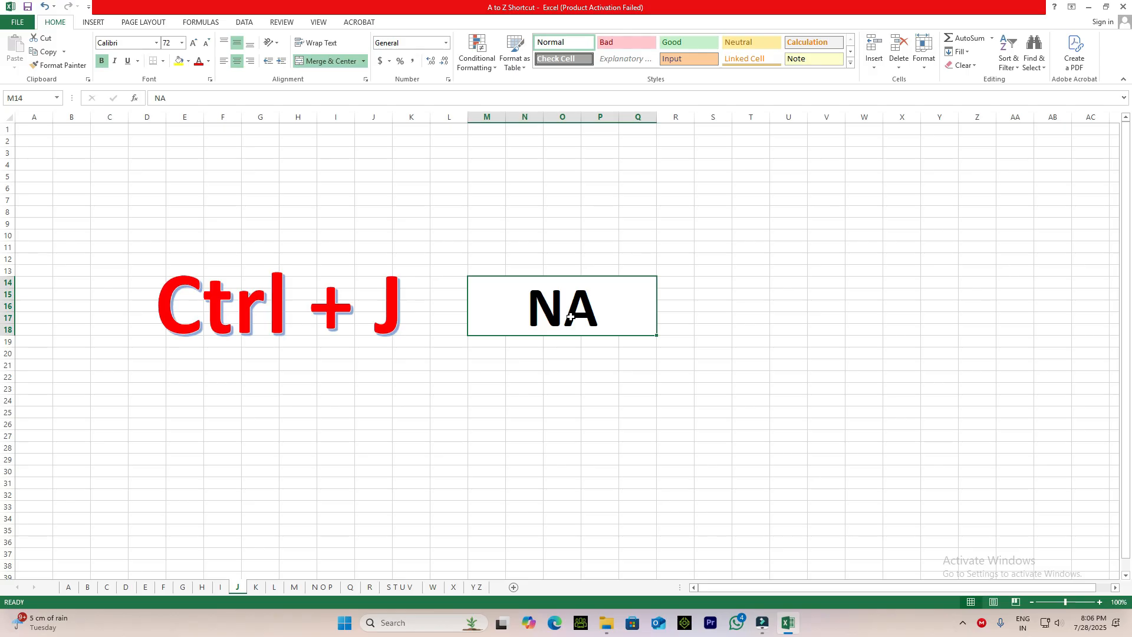
click(255, 587)
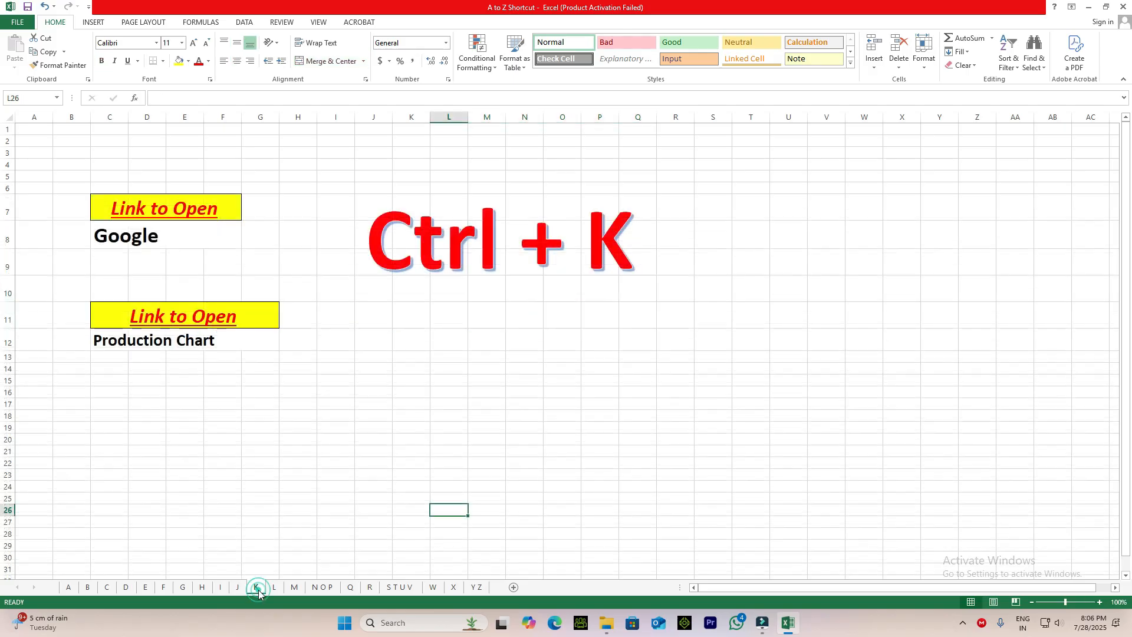
click(487, 420)
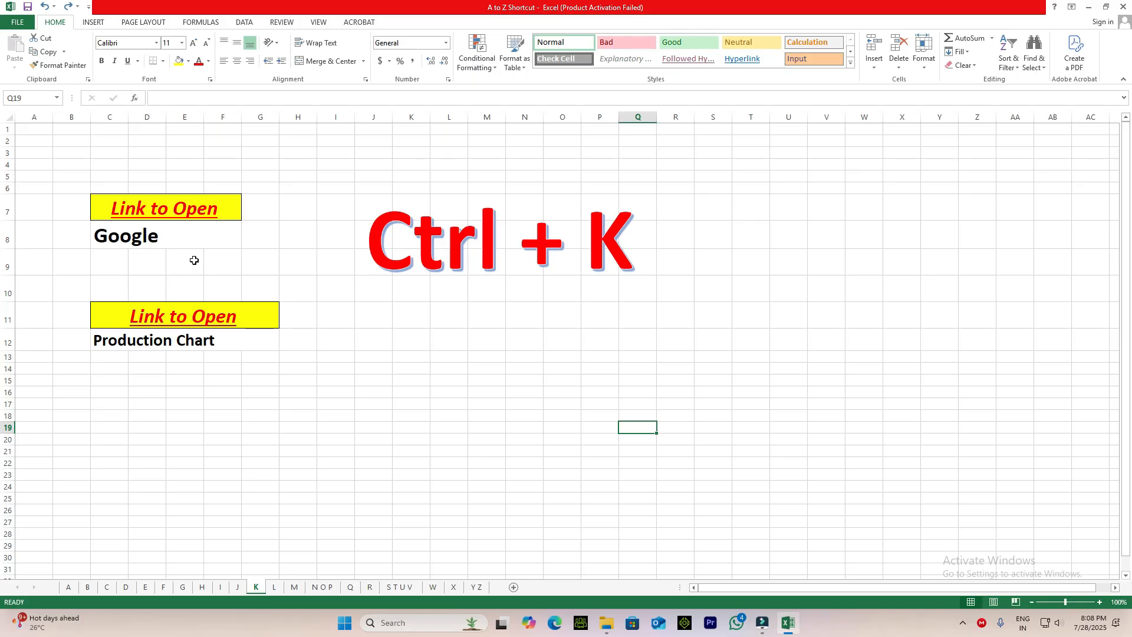
click(157, 236)
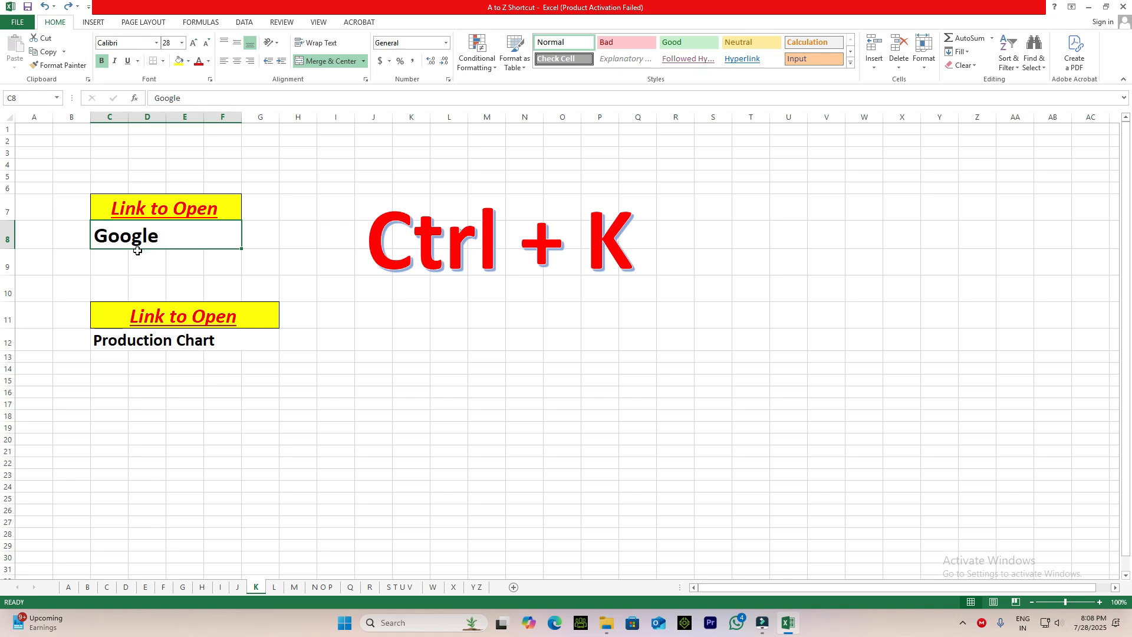
key(ctrl+k)
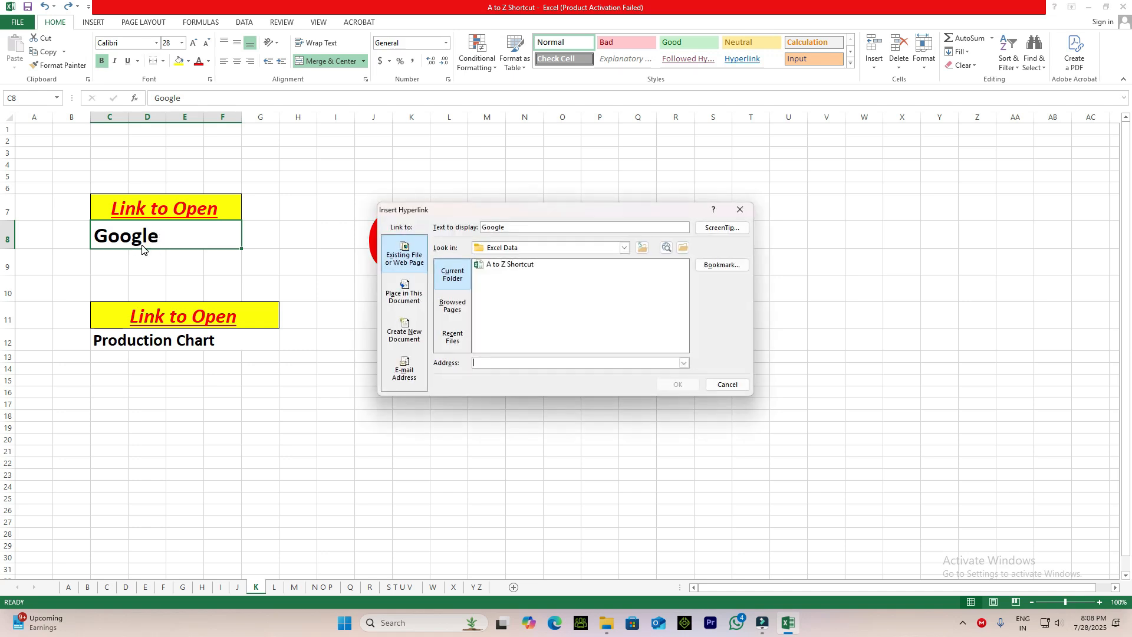
click(411, 262)
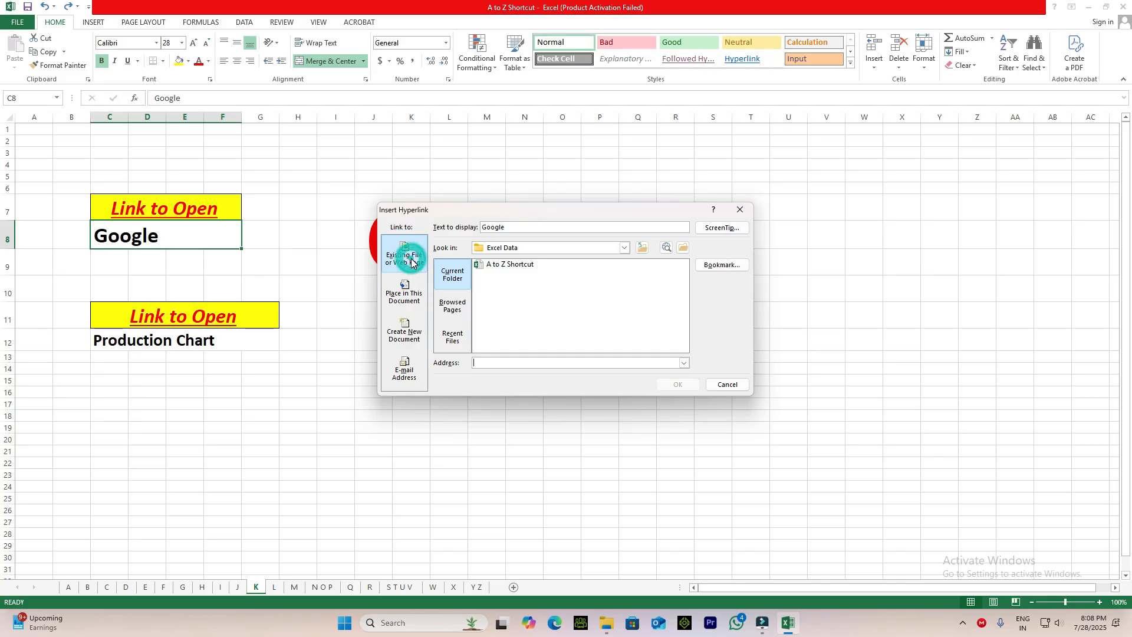
click(455, 311)
click(483, 362)
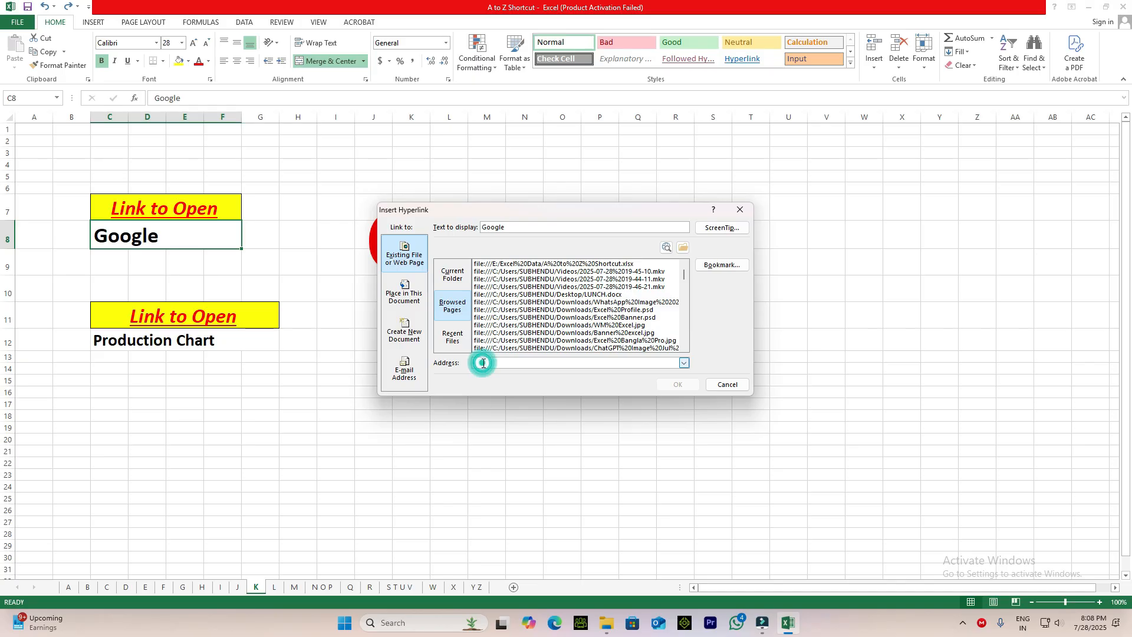
text(www.goog)
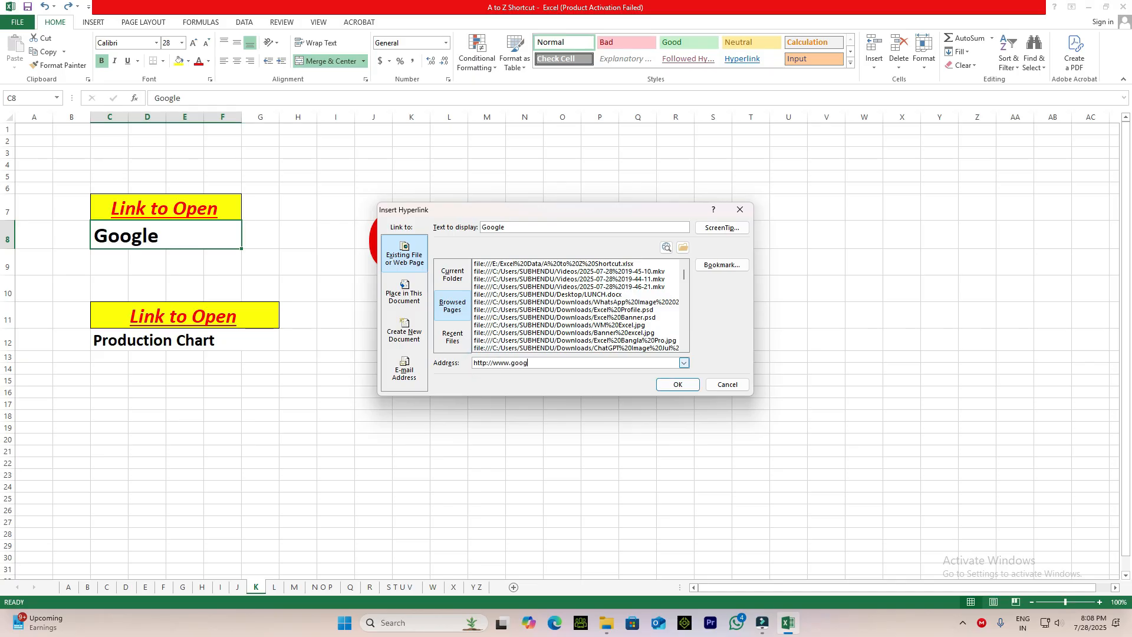
text(le.com)
click(678, 385)
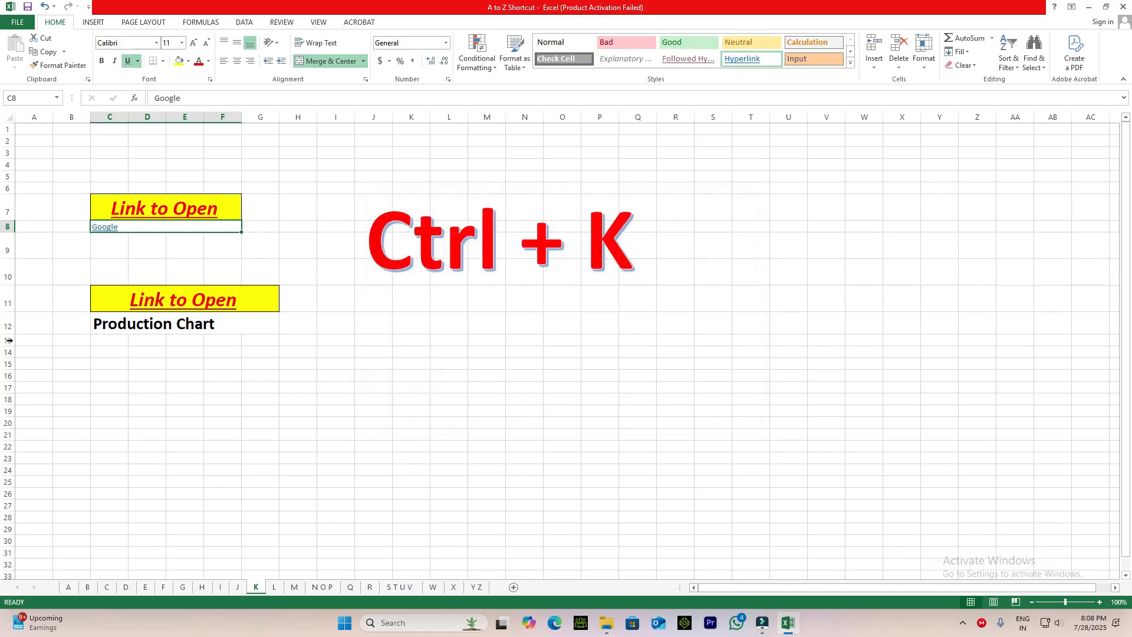
Follow the Google hyperlink in C8 to test it and close the browser window.
click(105, 231)
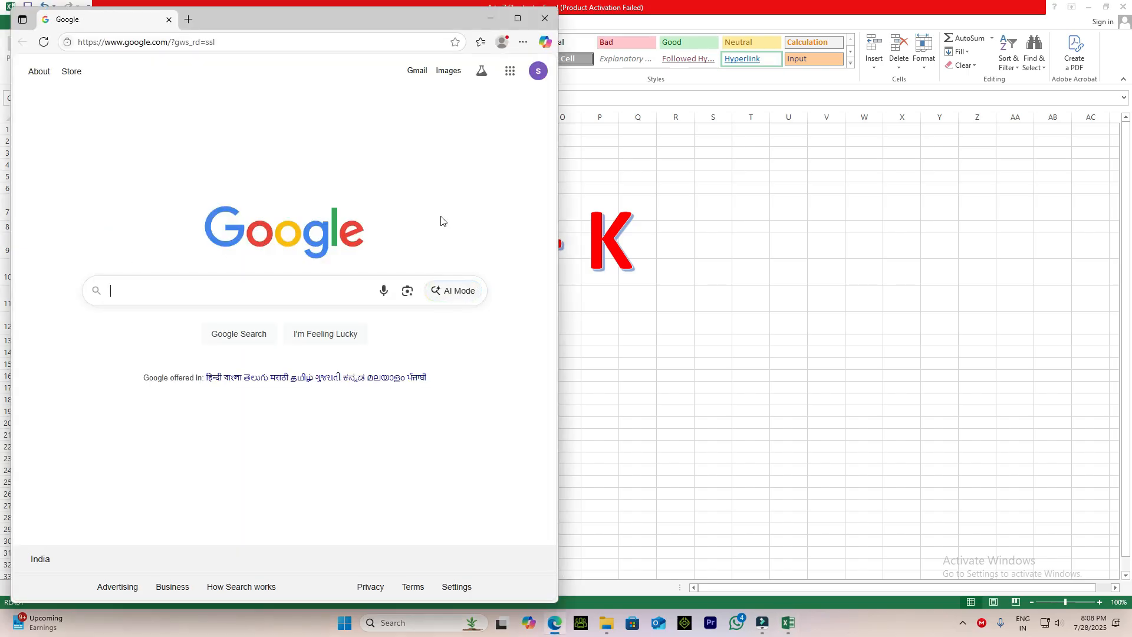
click(545, 20)
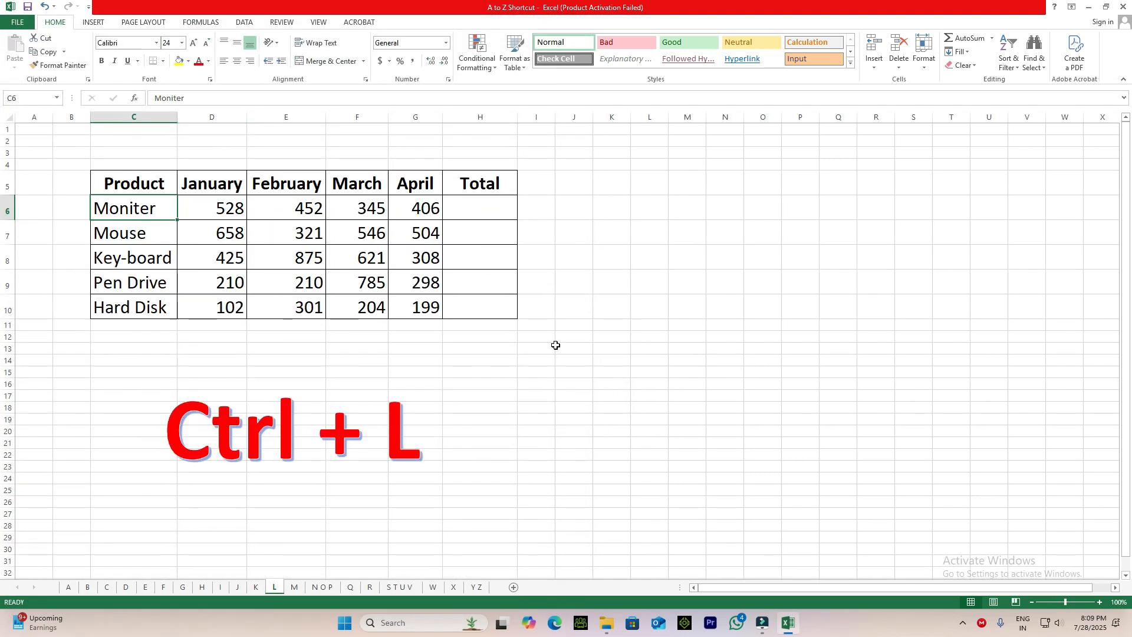
On sheet L, convert the product range C5:H10 into a table with headers.
click(480, 305)
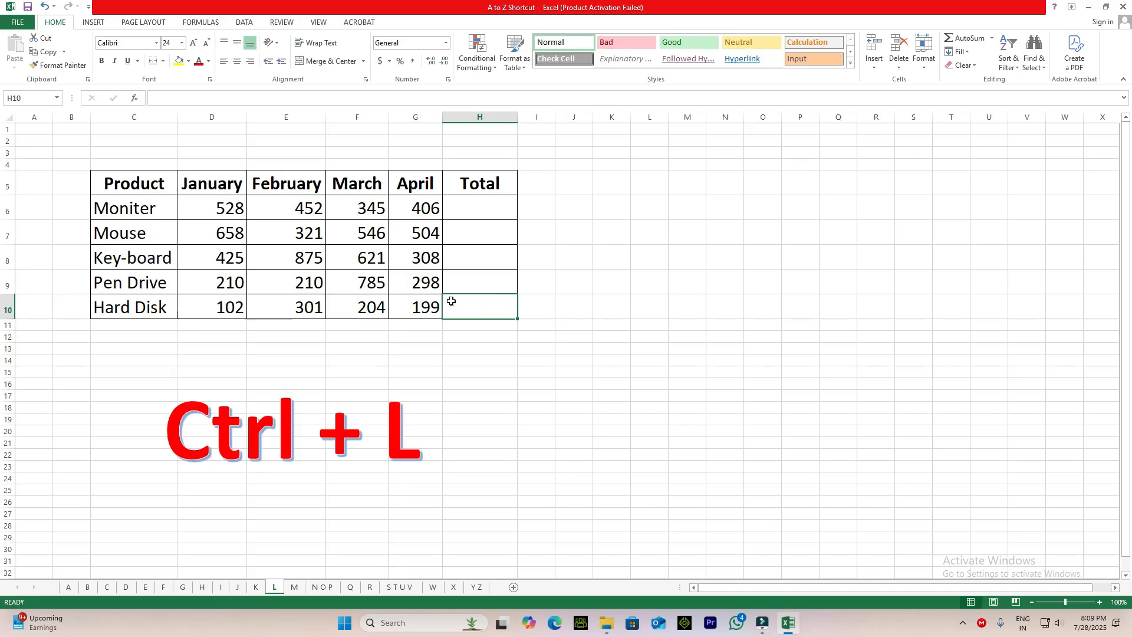
click(479, 206)
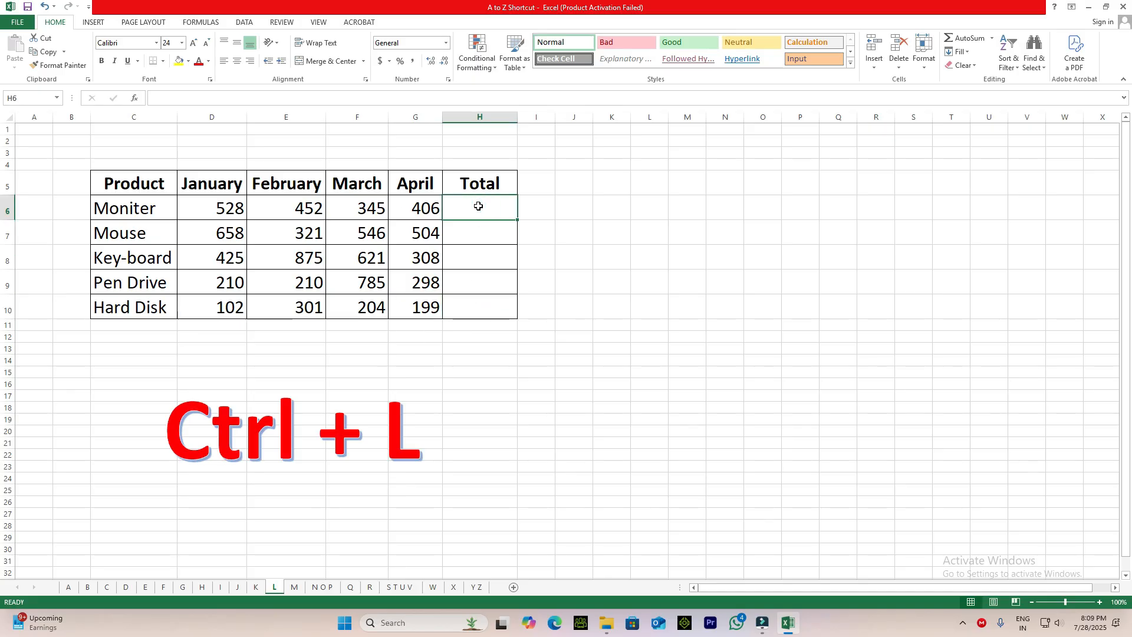
key(ctrl+l)
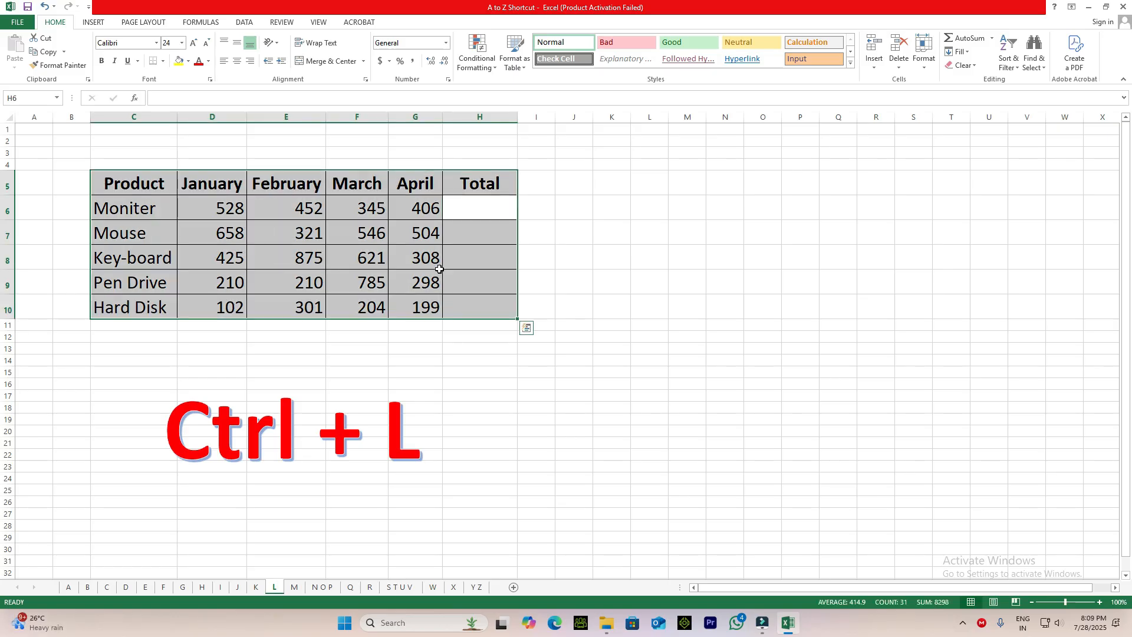
key(ctrl+l)
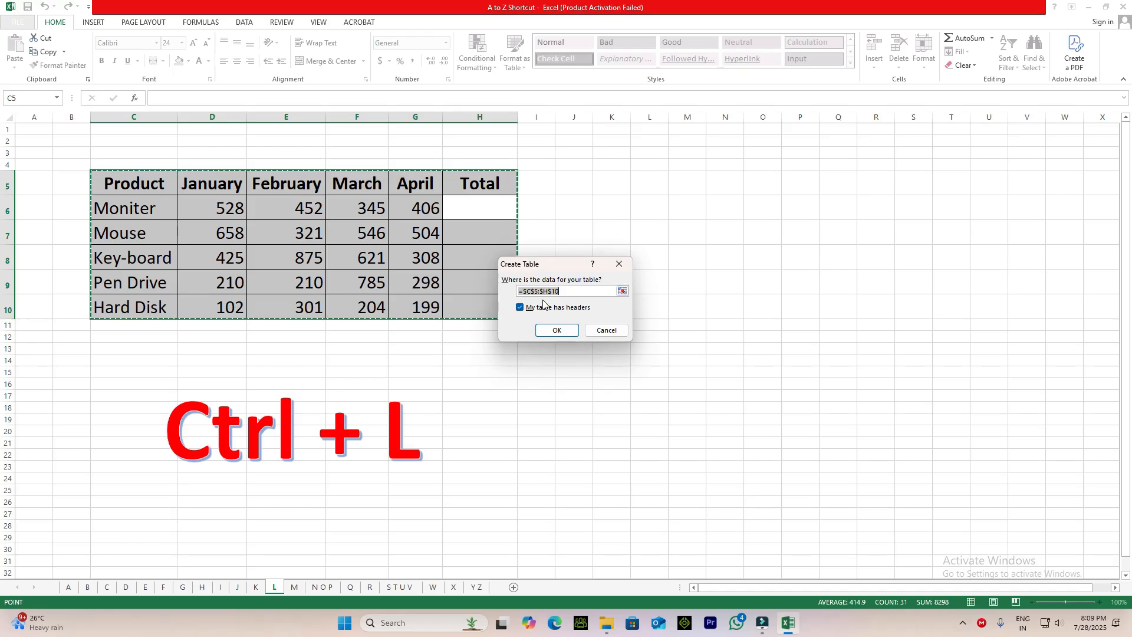
click(557, 331)
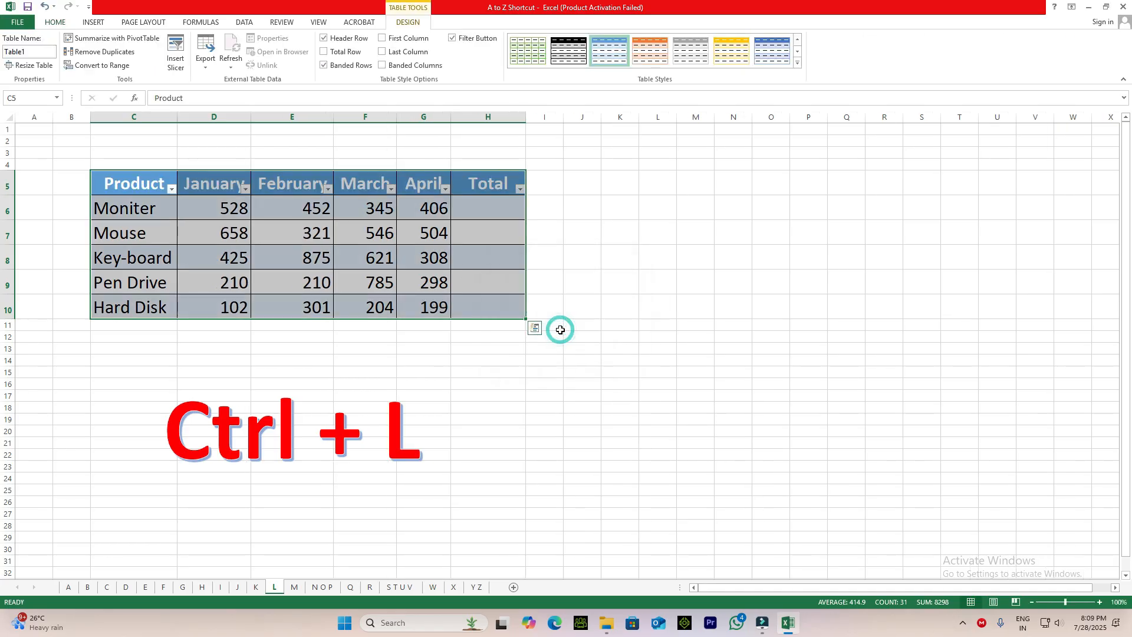
click(503, 384)
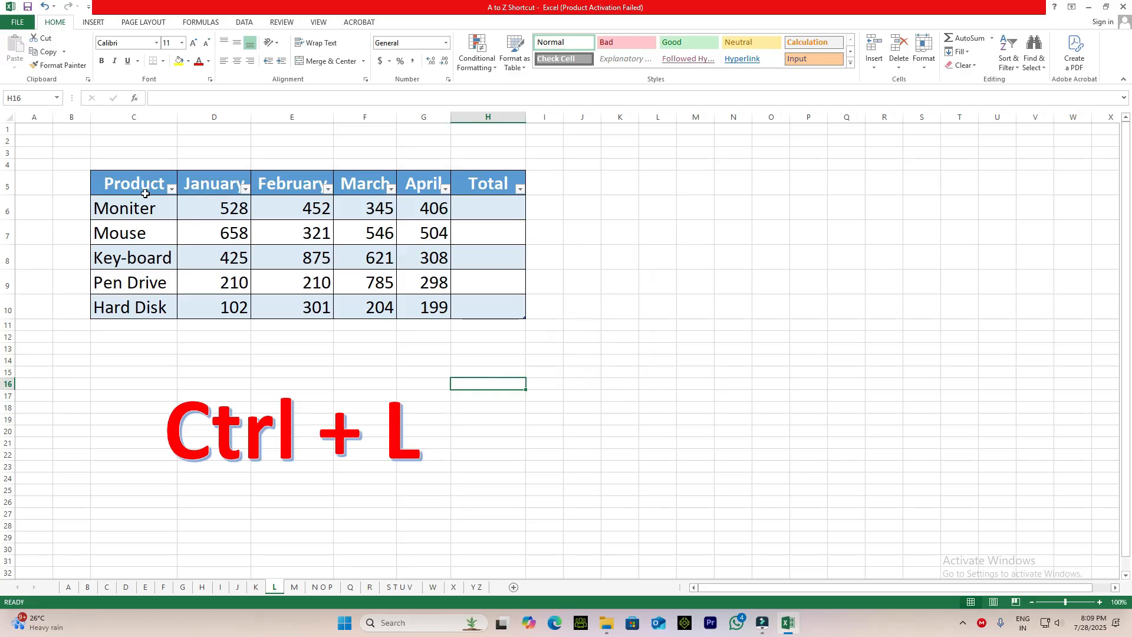
Enter a SUM formula in the Total cell H6 that adds the Moniter row from January to April.
click(494, 205)
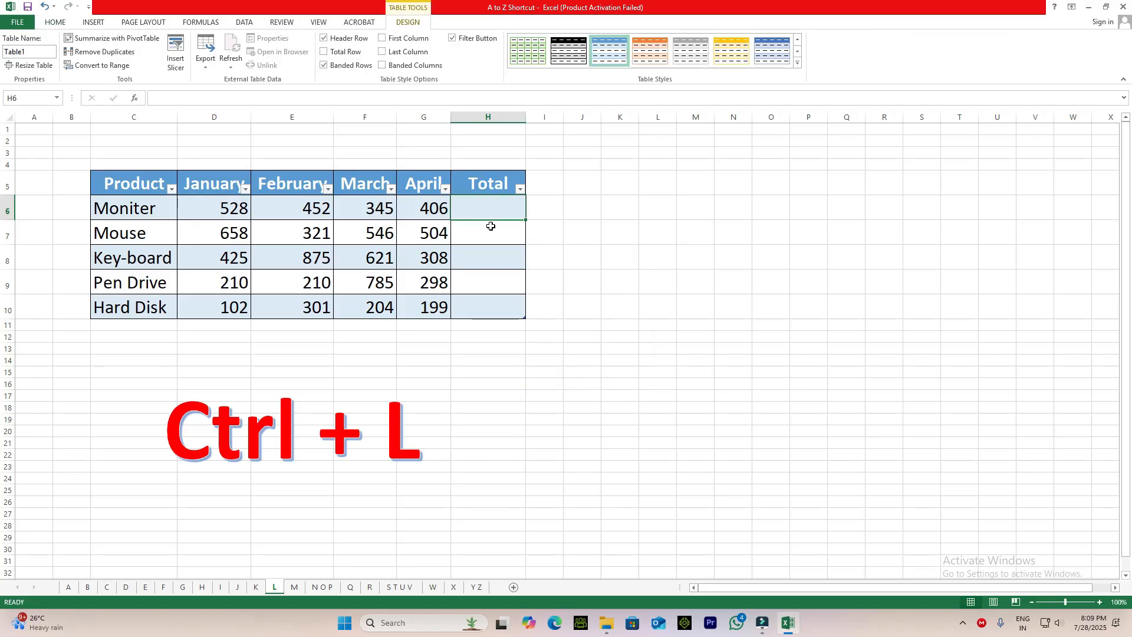
text(=su)
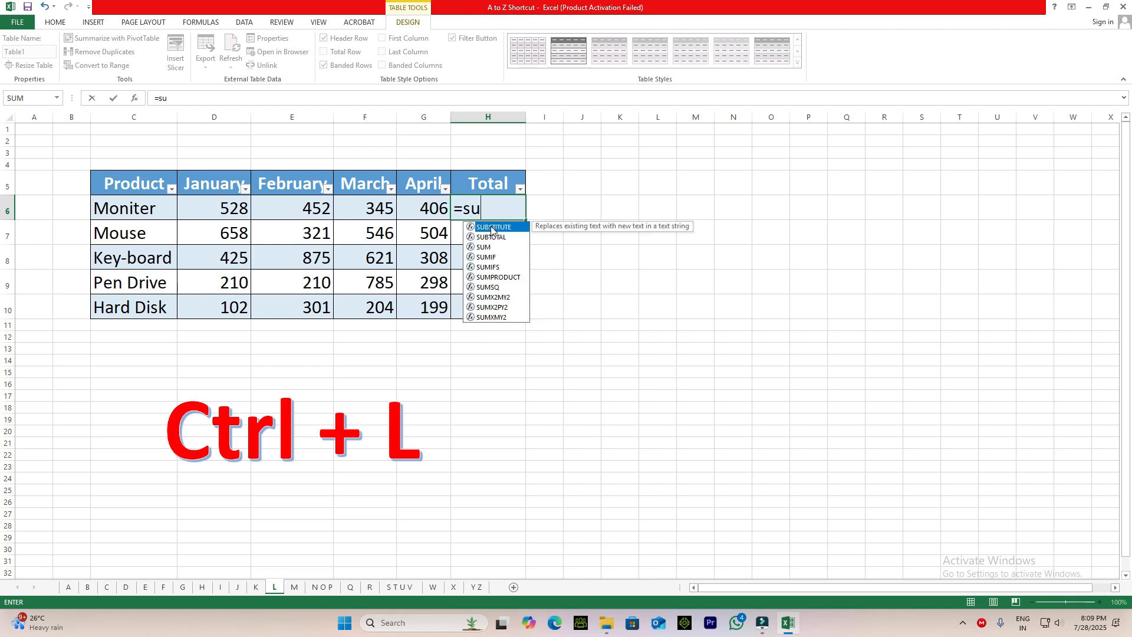
text(m()
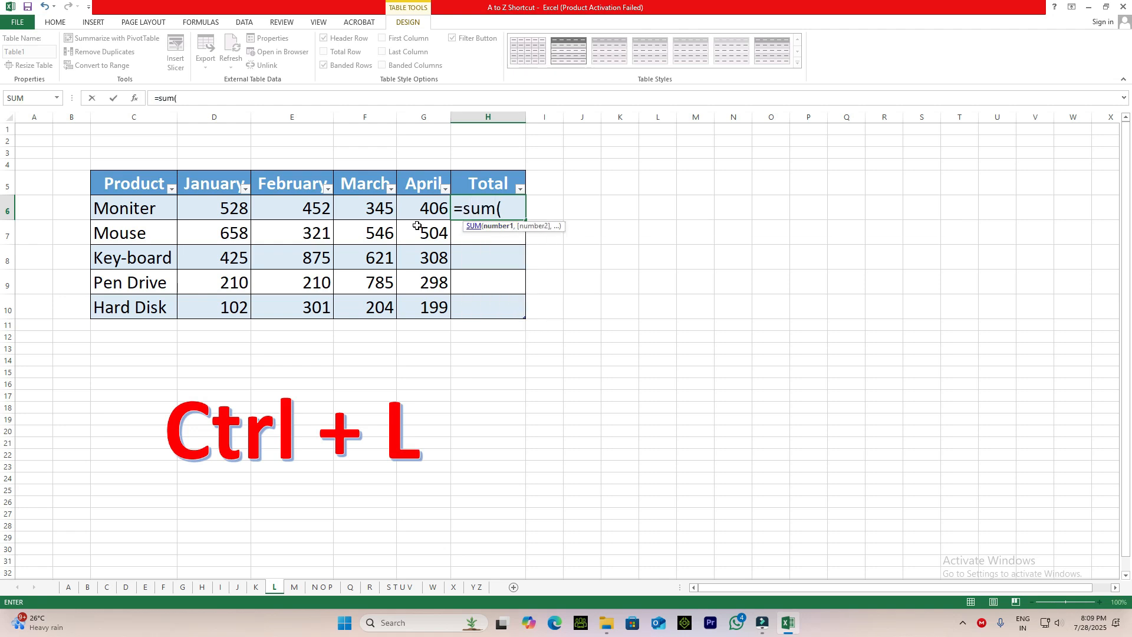
drag(226, 205, 428, 210)
text())
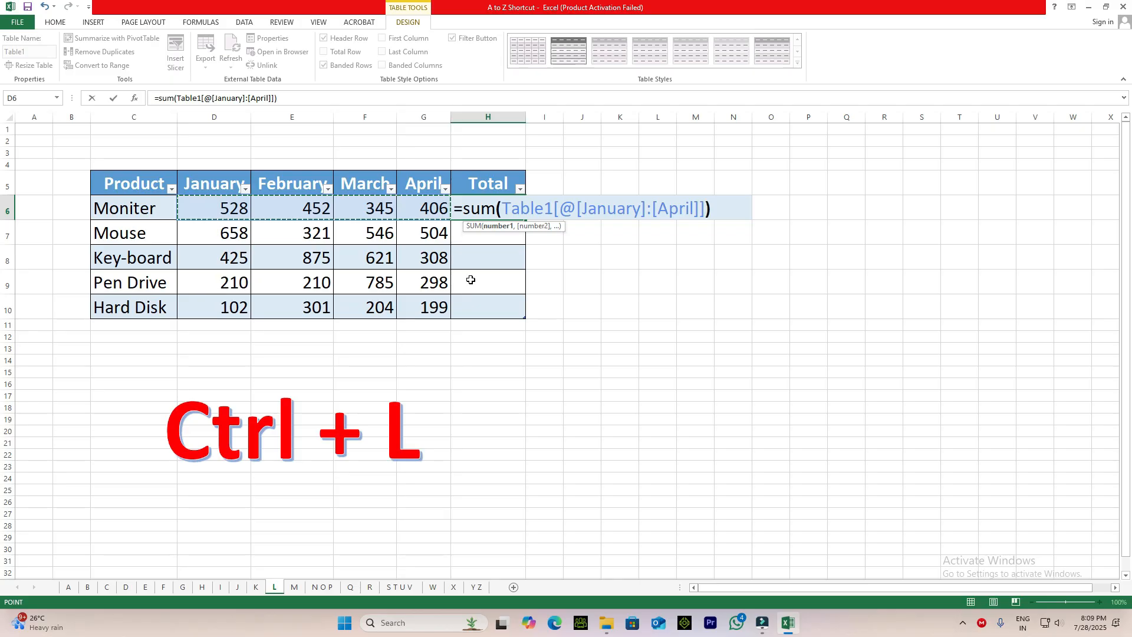
key(Return)
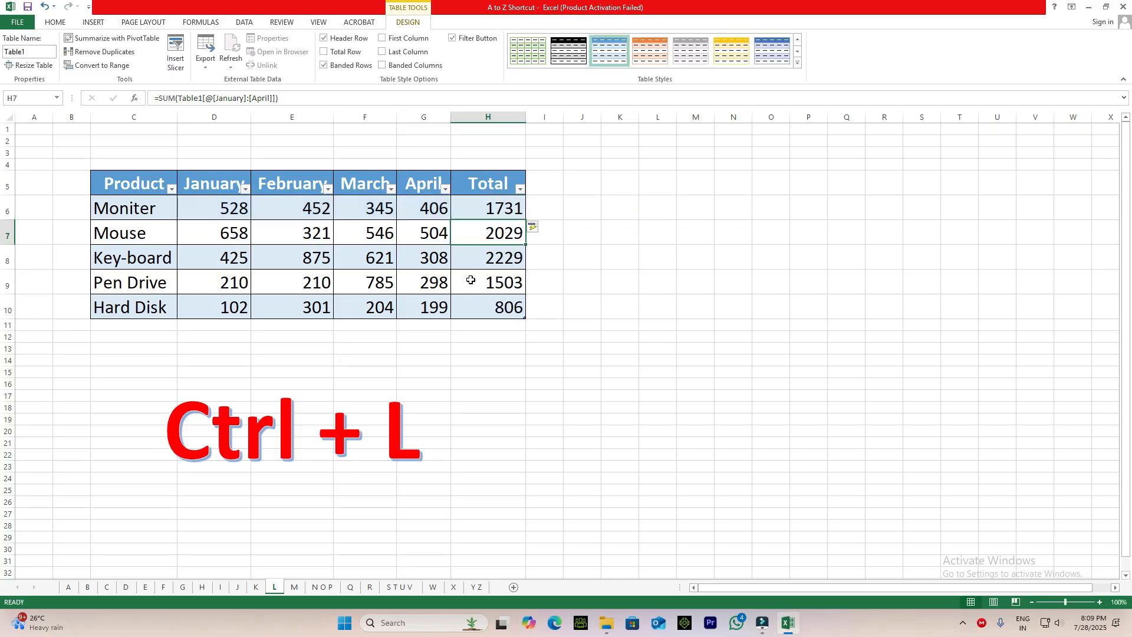
Check the formulas in the Total column cells for the products, from H6 down to H10.
click(498, 213)
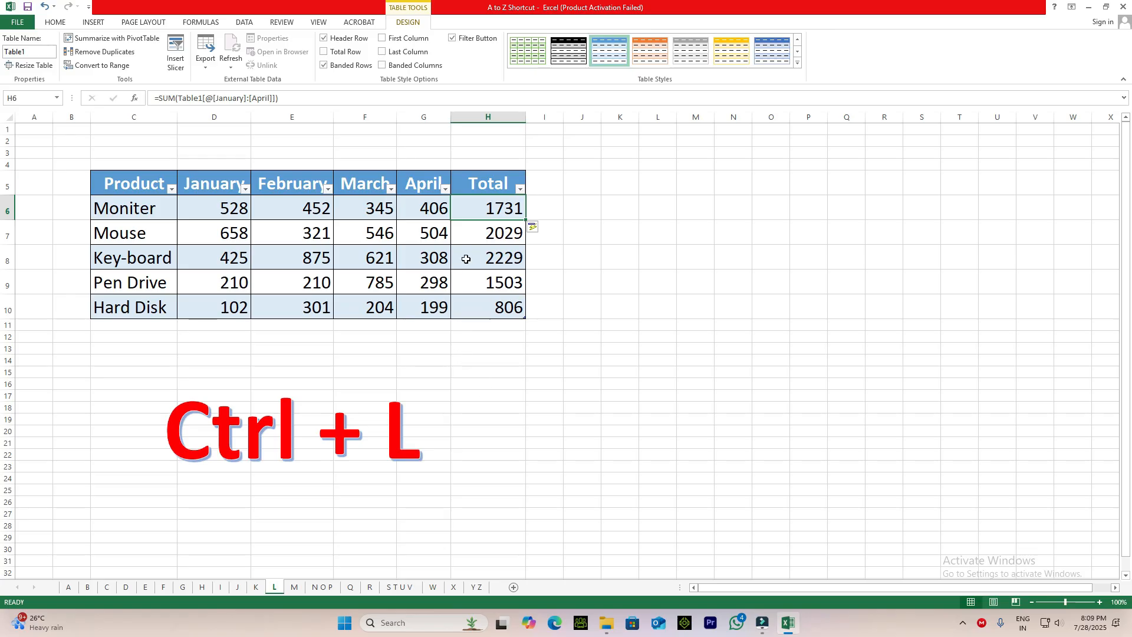
click(506, 337)
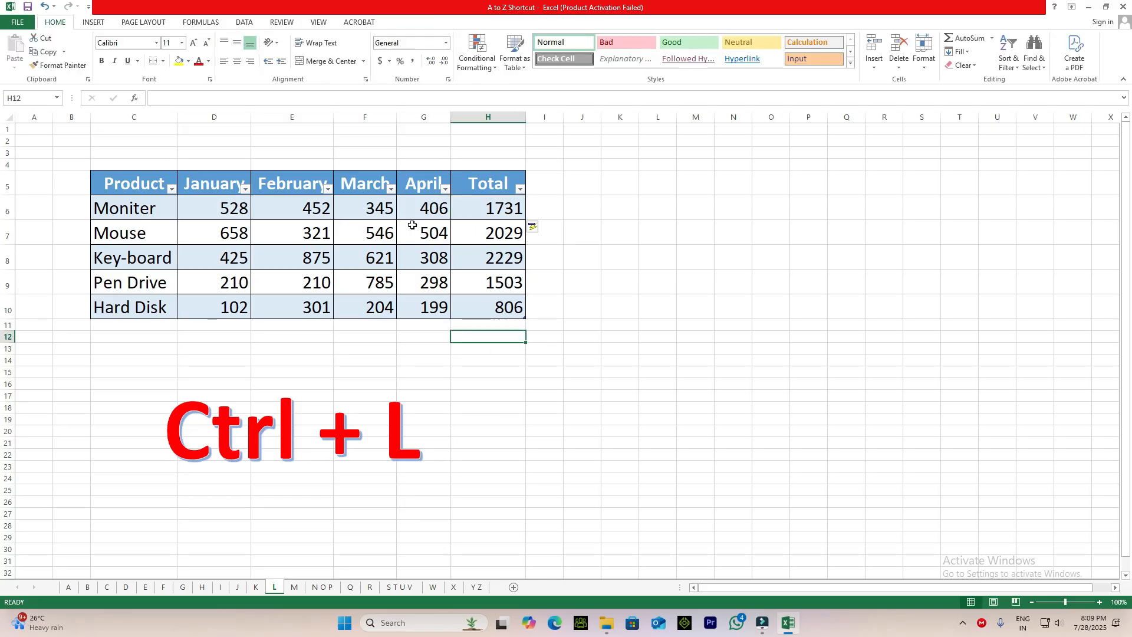
click(503, 254)
click(503, 289)
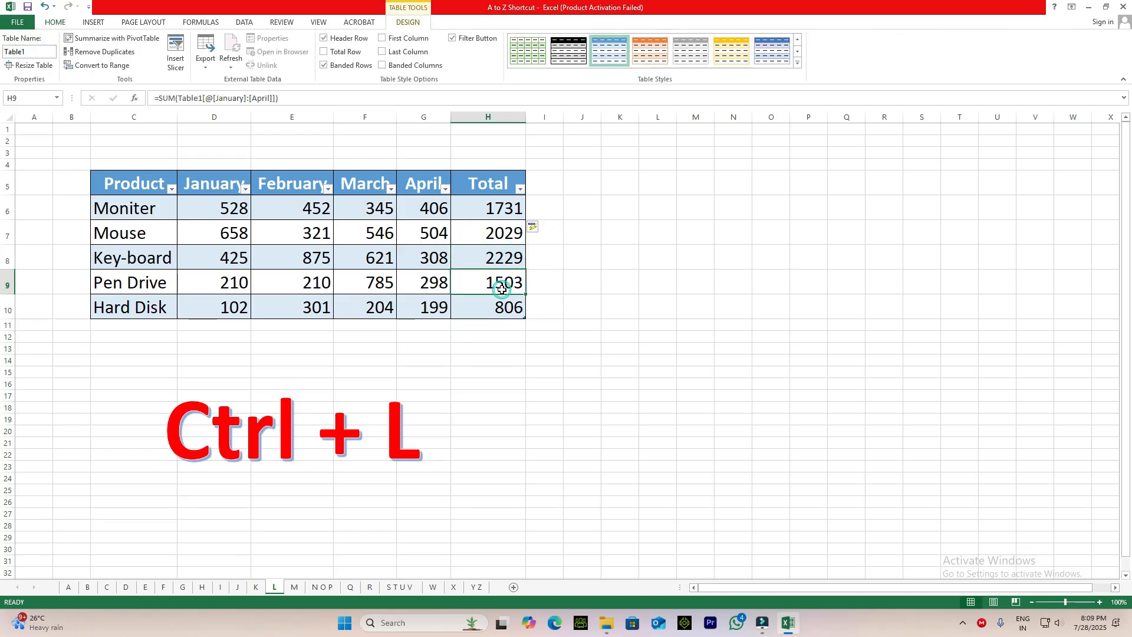
click(508, 209)
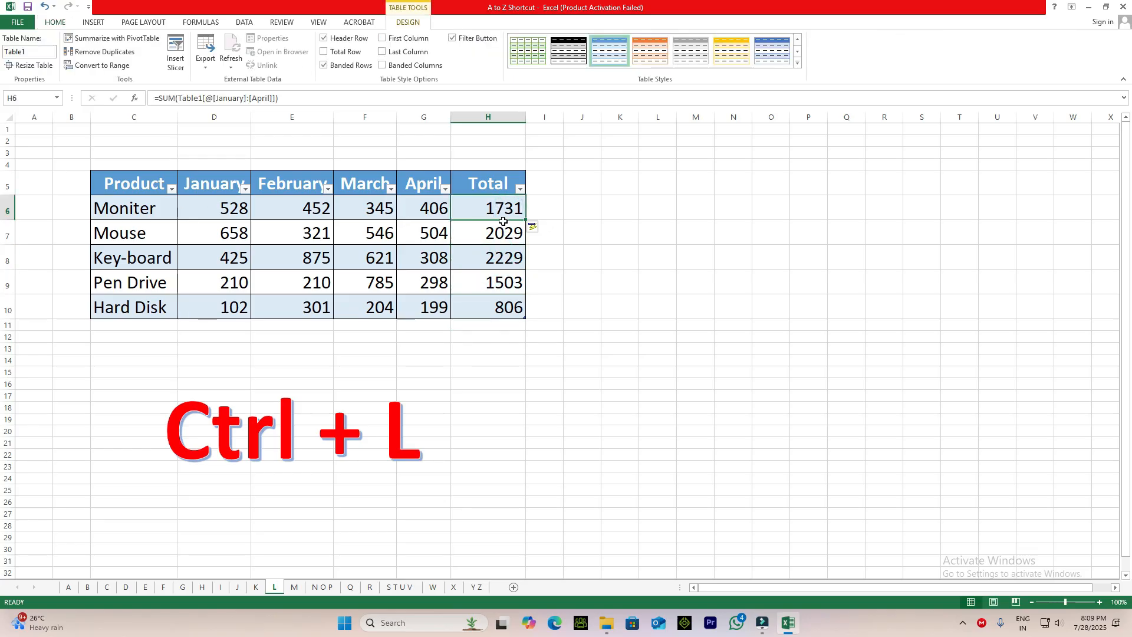
click(507, 309)
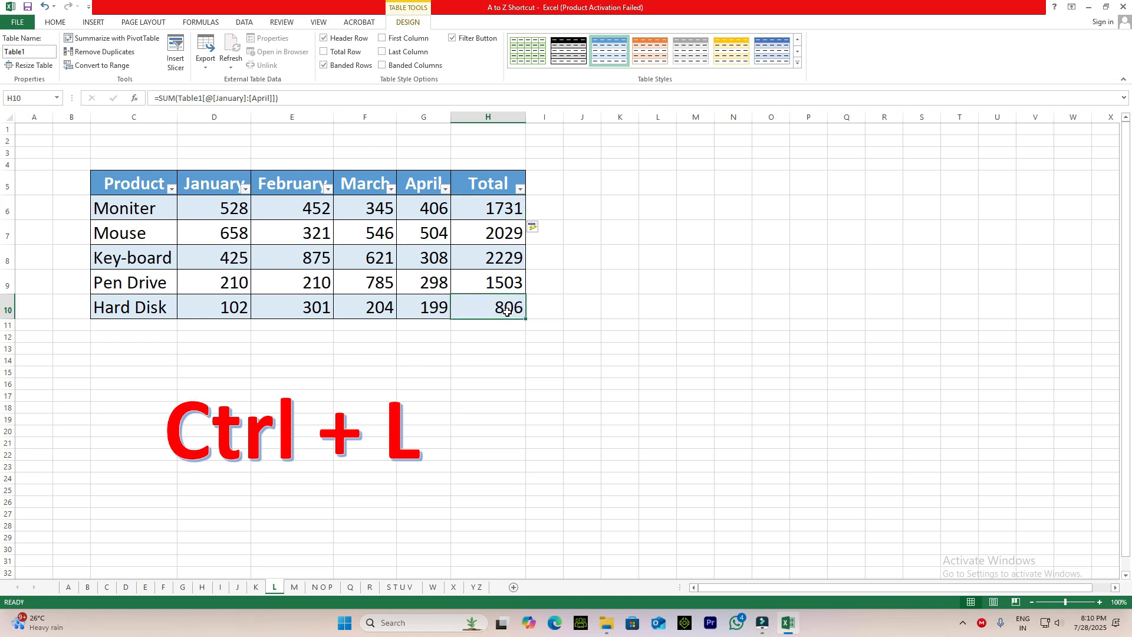
Look at the Ctrl + M entry on sheet M.
click(295, 588)
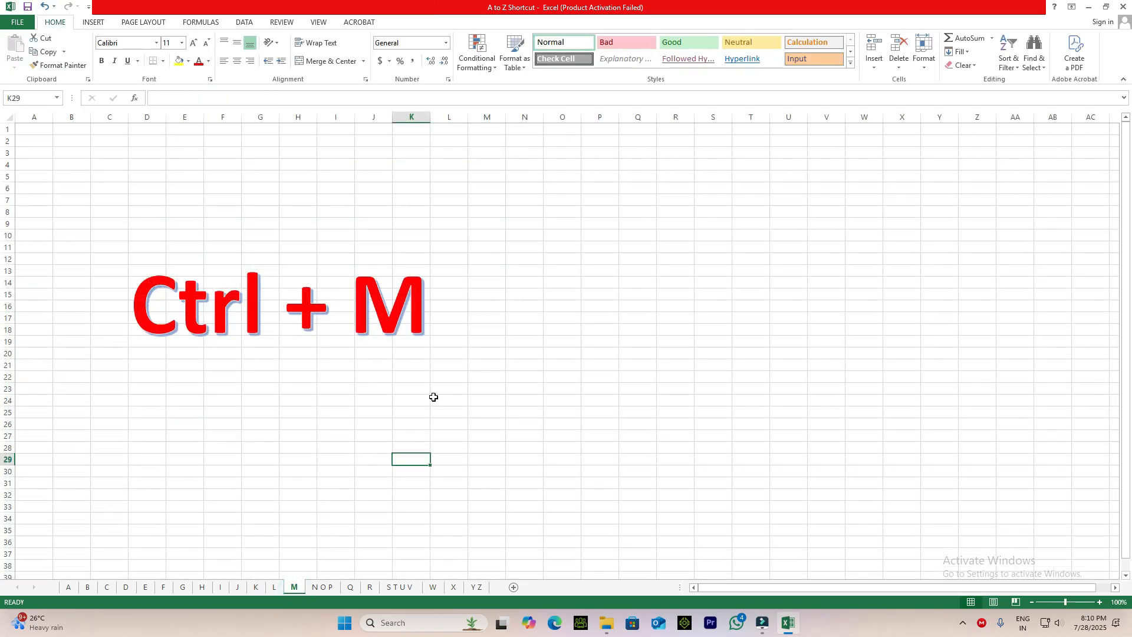
drag(437, 385, 436, 380)
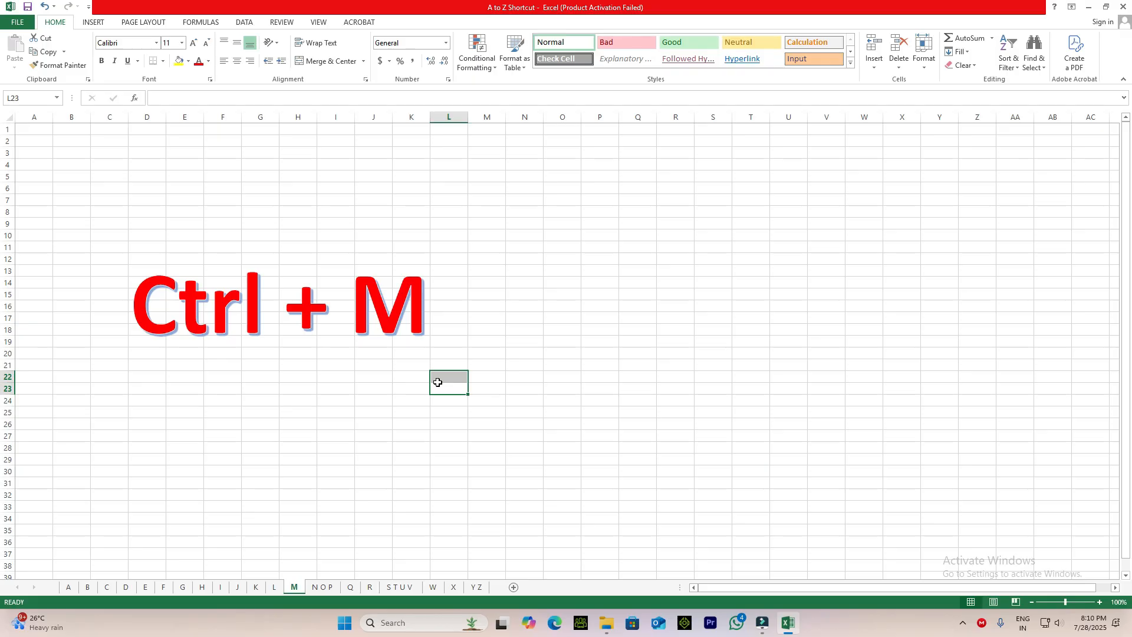
click(399, 387)
From sheet N O P, create a new blank workbook and close it again.
click(323, 587)
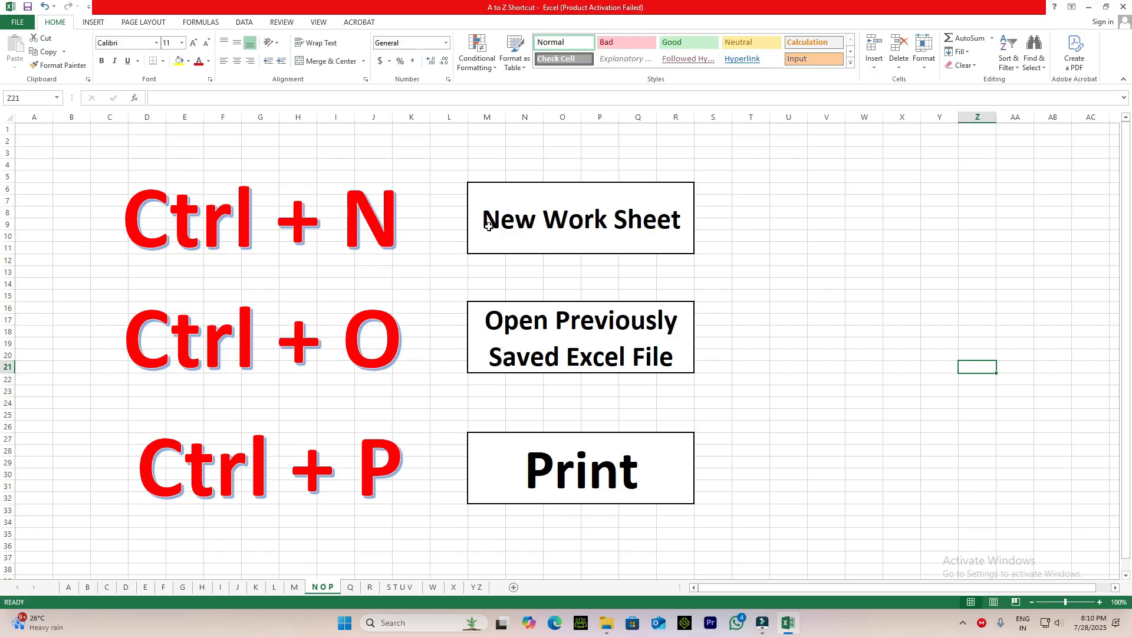
key(ctrl+n)
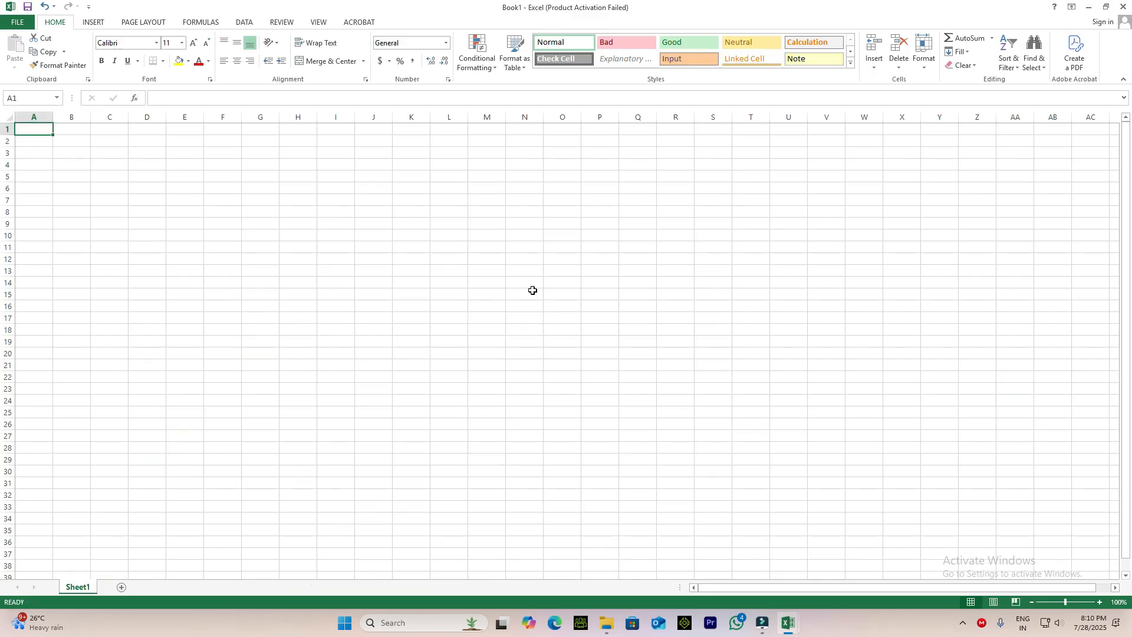
click(1122, 12)
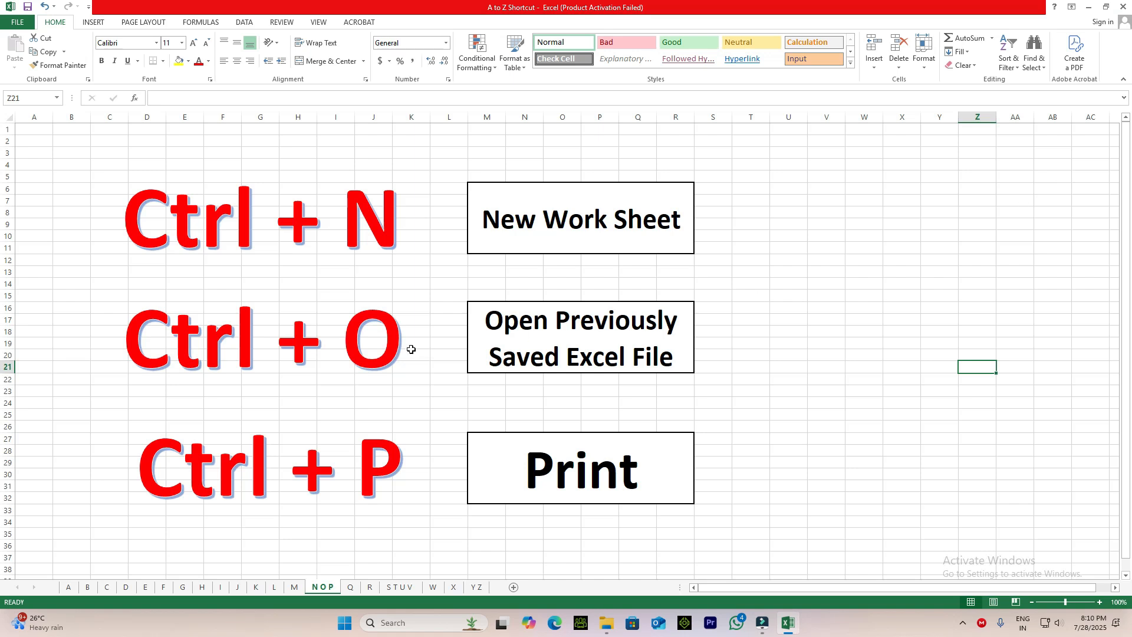
View the Open page with its recent workbooks for the Ctrl + O entry and return to sheet N O P.
click(586, 348)
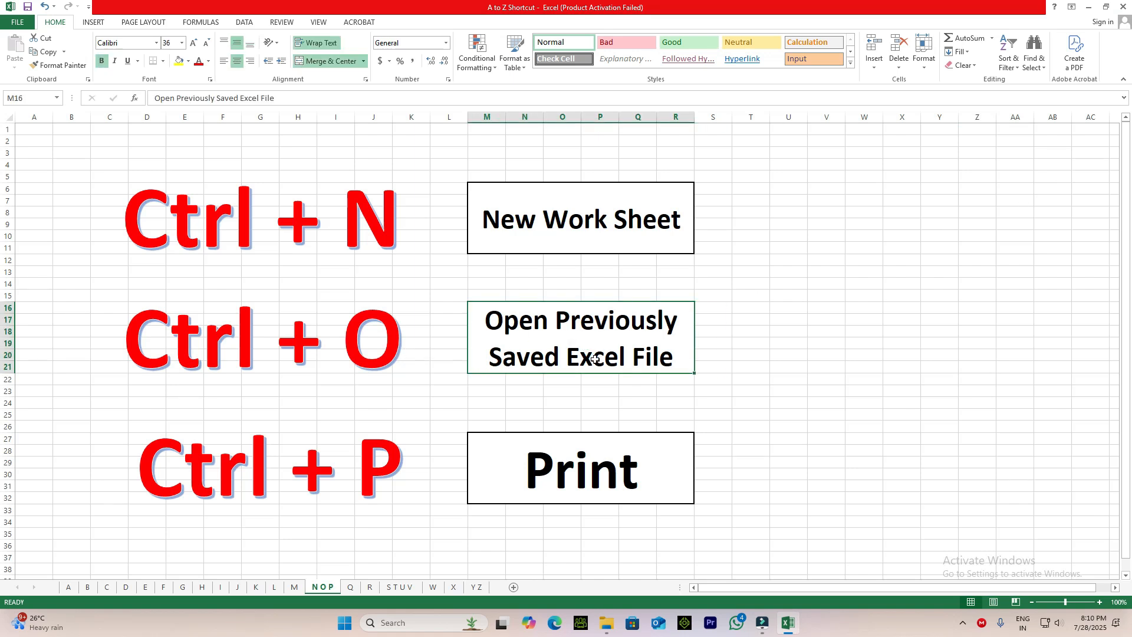
key(ctrl+o)
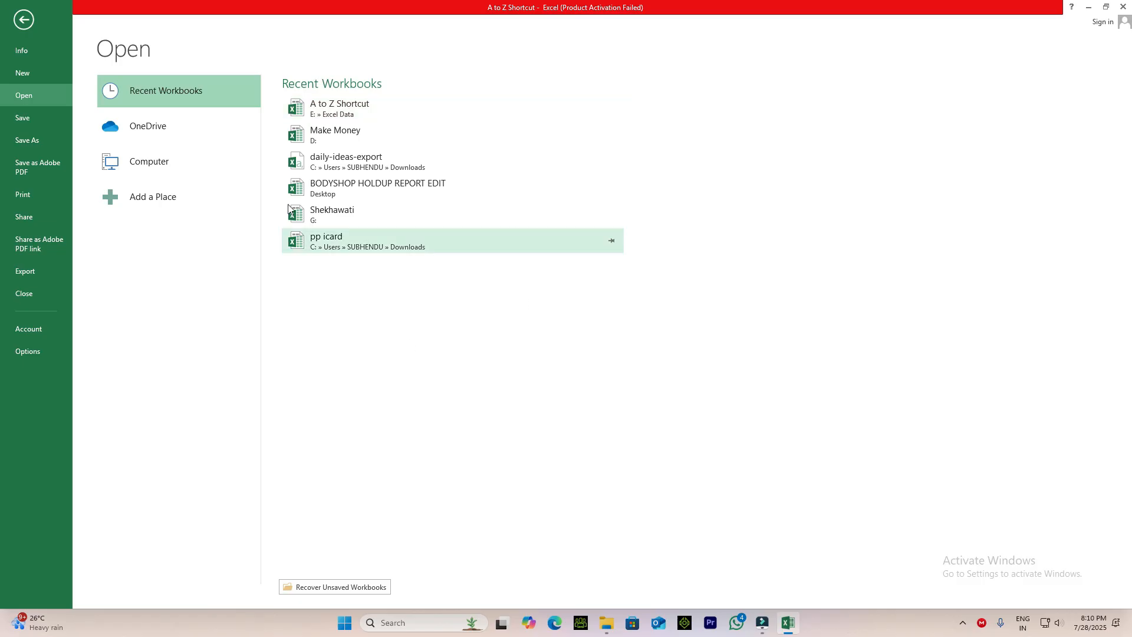
click(21, 96)
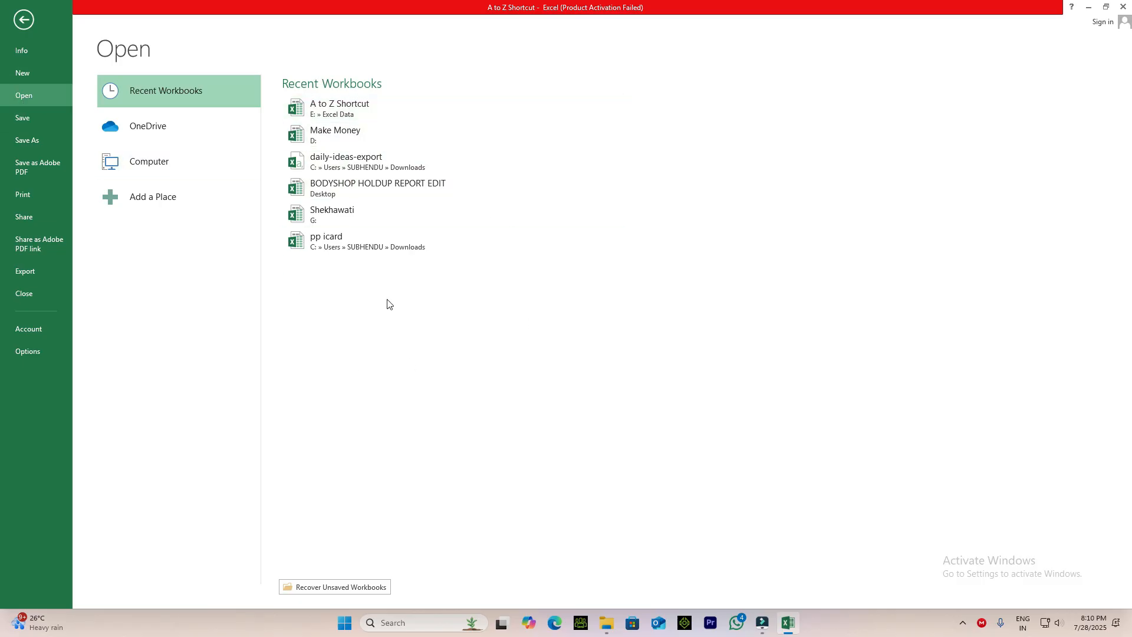
click(1122, 6)
click(615, 333)
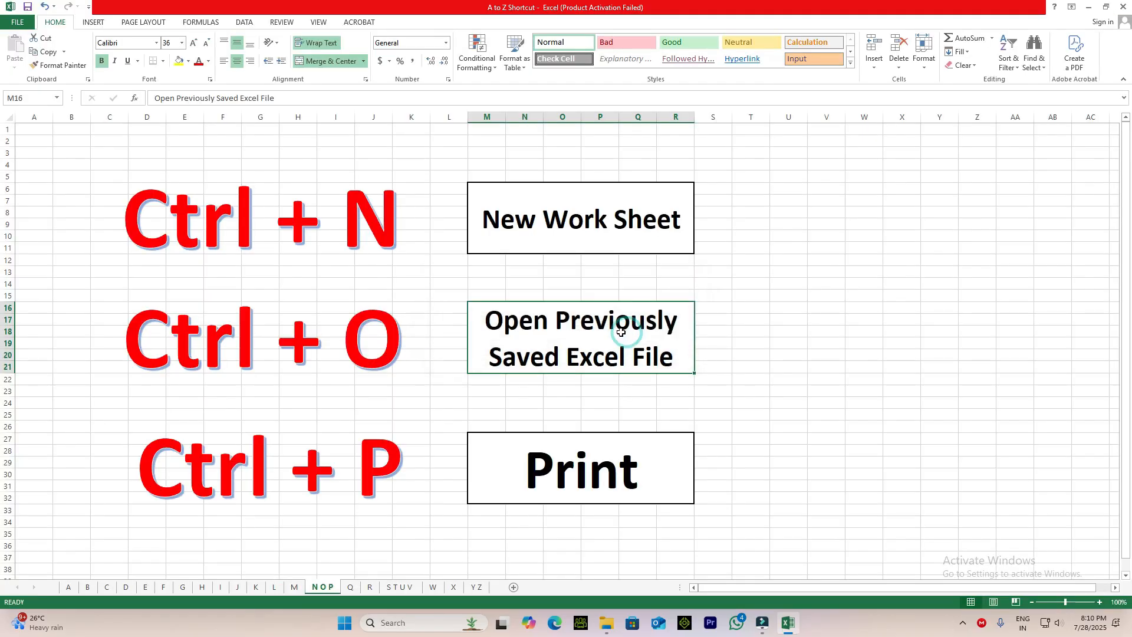
View the print page for the Ctrl + P entry and return to sheet N O P without closing the workbook.
click(560, 471)
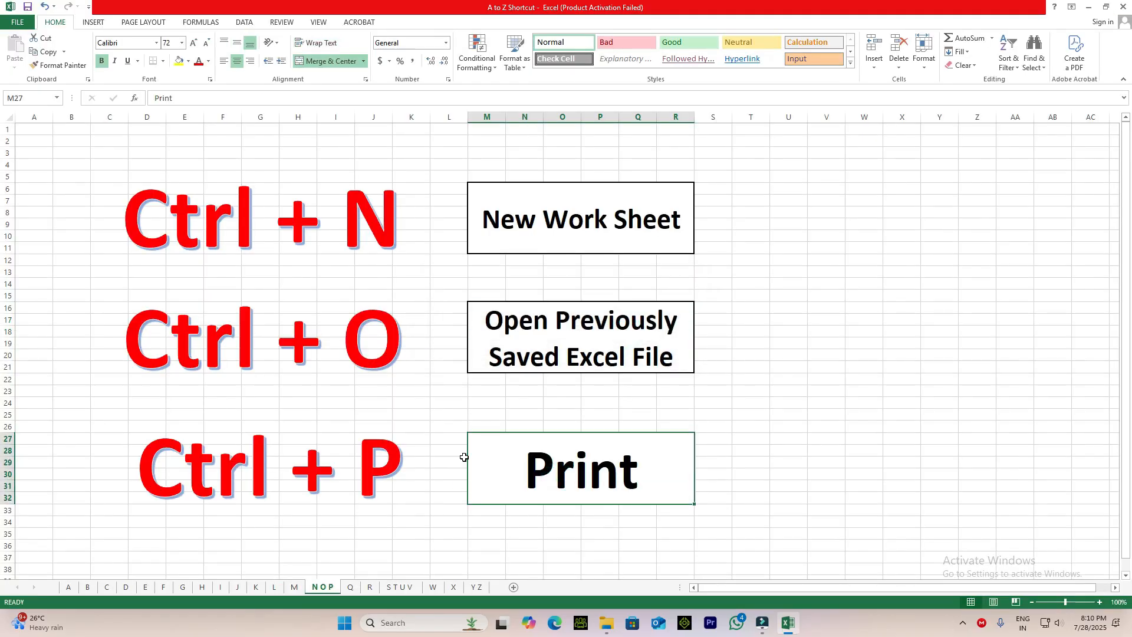
key(ctrl+p)
click(1122, 7)
click(613, 333)
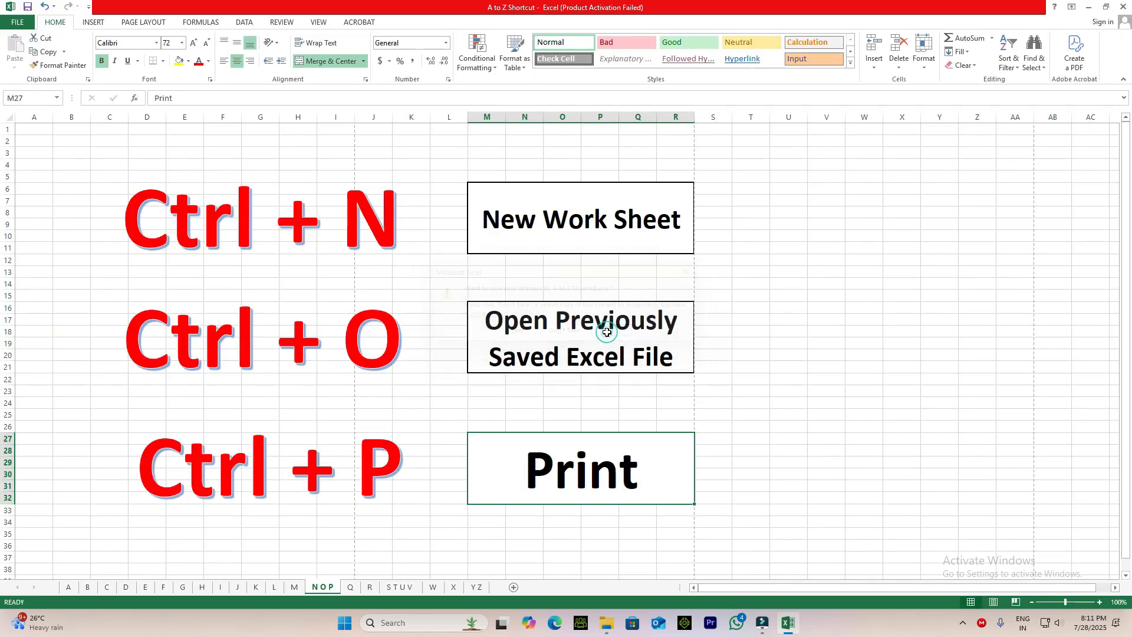
click(786, 463)
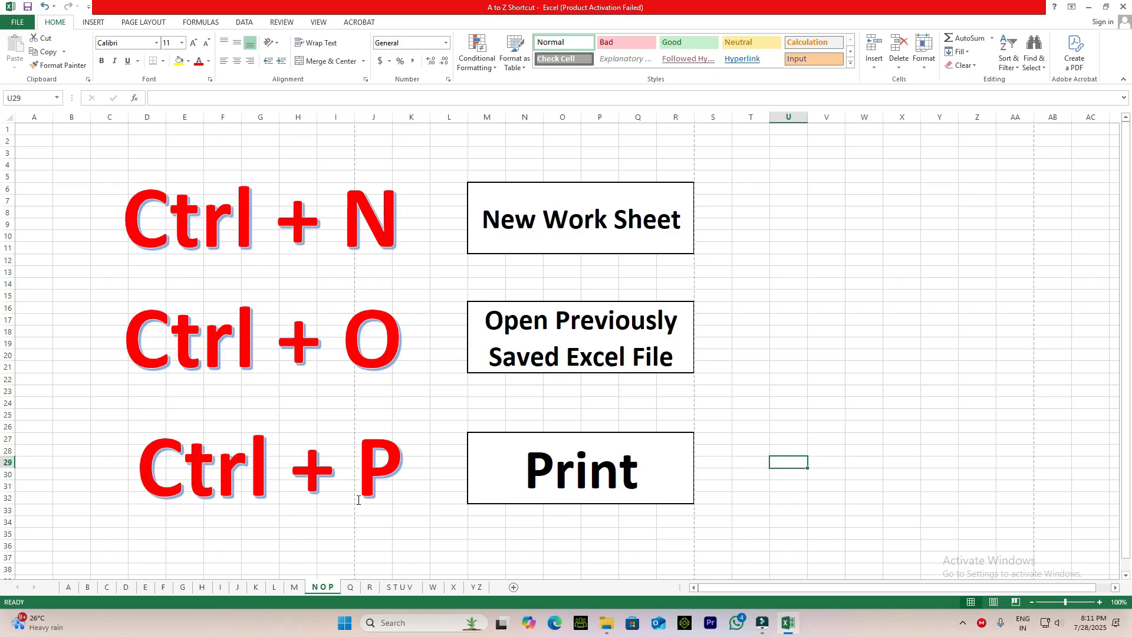
On sheet Q, open Quick Analysis for the product table C5:H10, including its header row.
click(351, 587)
click(402, 434)
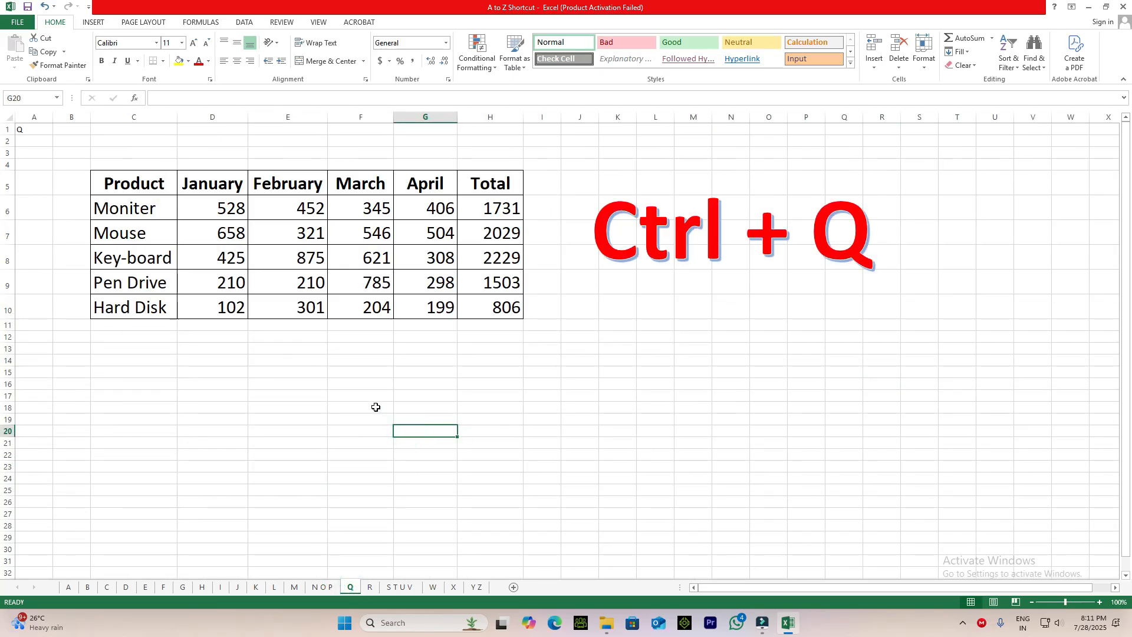
drag(506, 309, 136, 185)
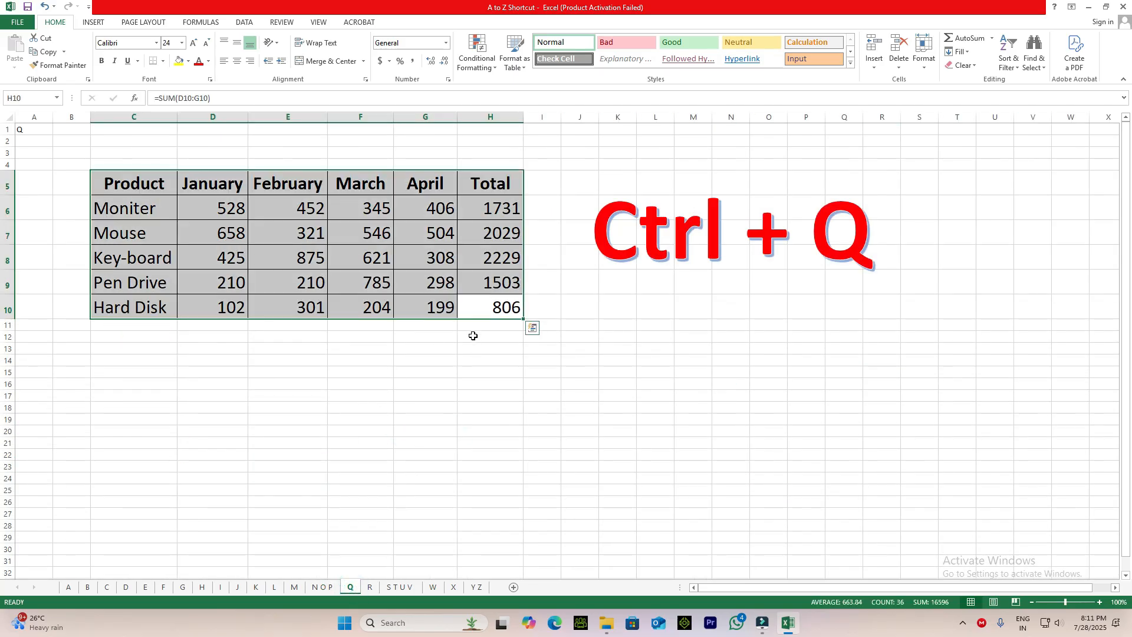
key(ctrl+q)
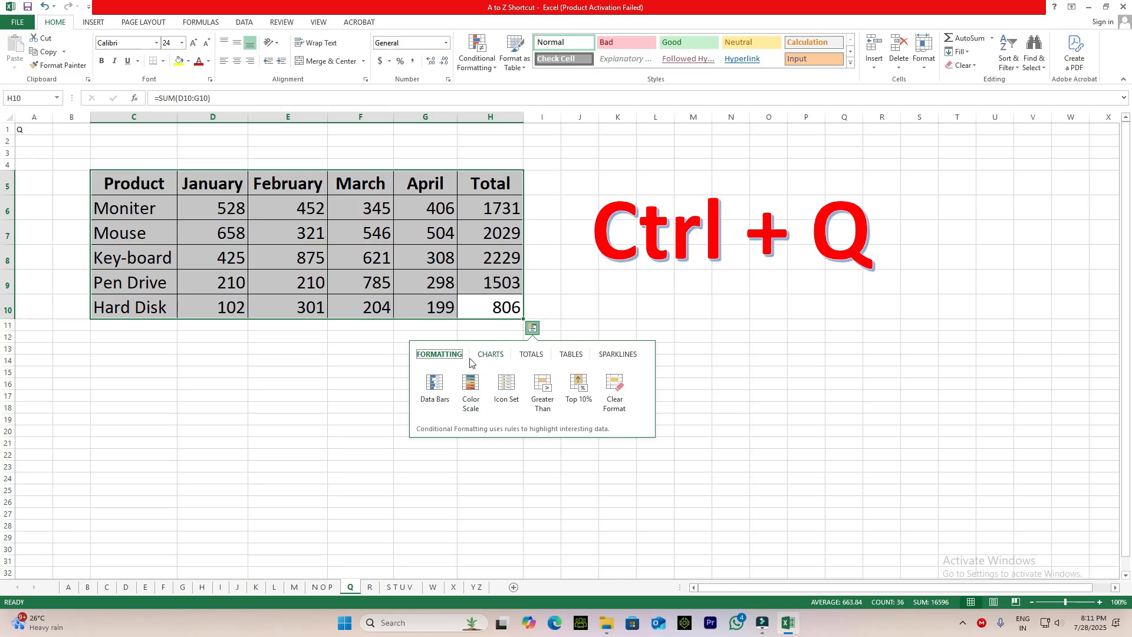
Browse the Charts, Totals, Tables and Sparklines options of Quick Analysis, and apply Data Bars formatting to the product table.
click(489, 354)
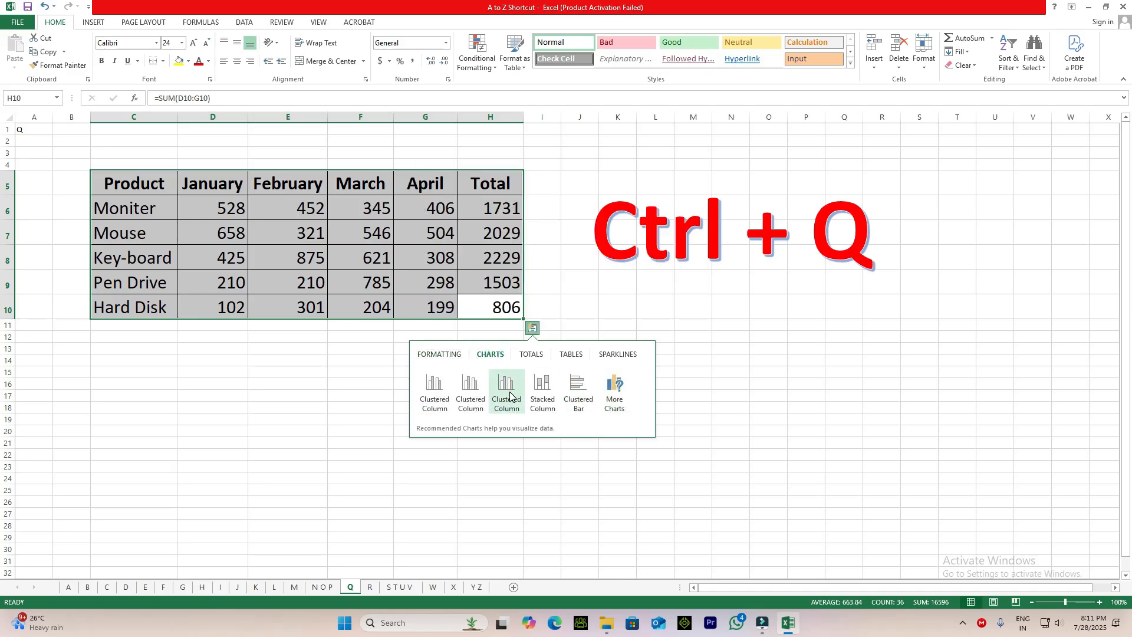
click(536, 355)
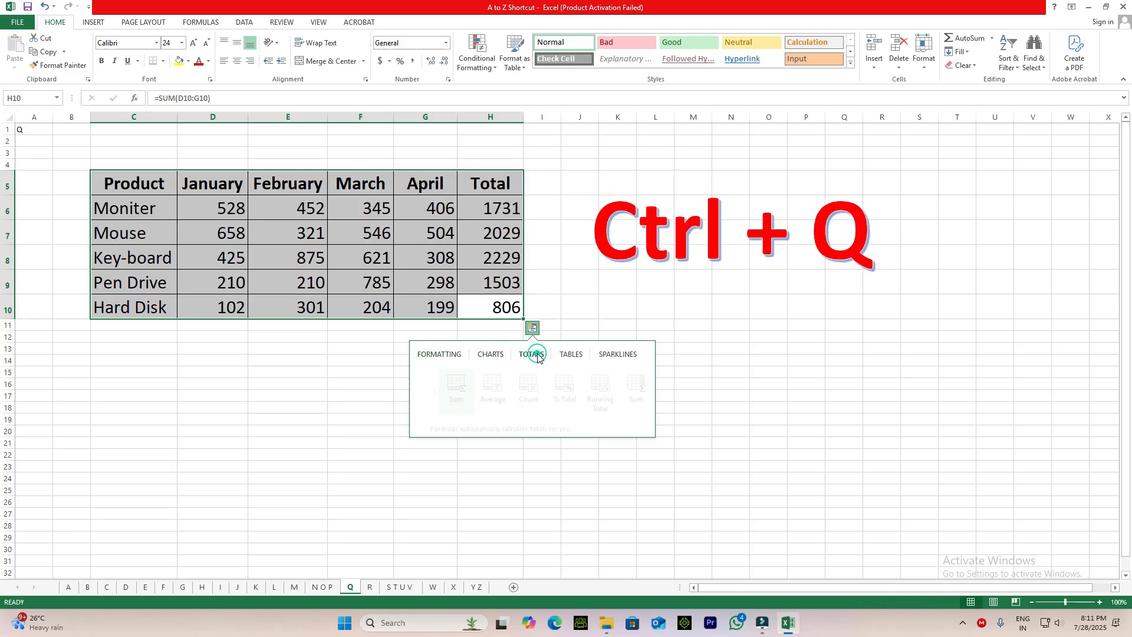
click(569, 356)
click(615, 357)
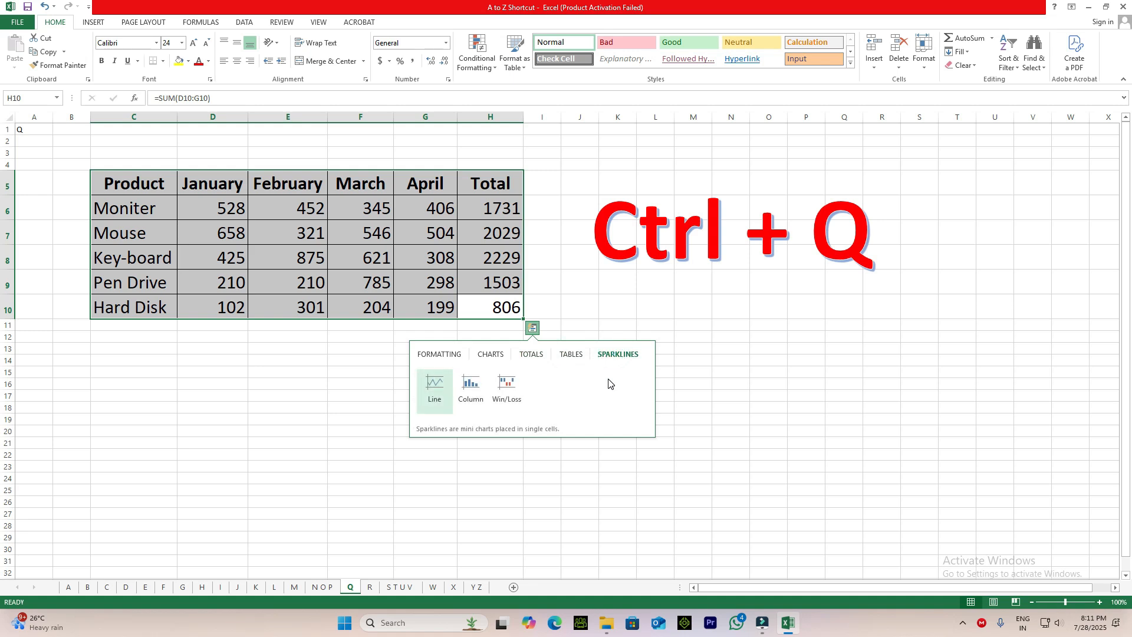
click(446, 360)
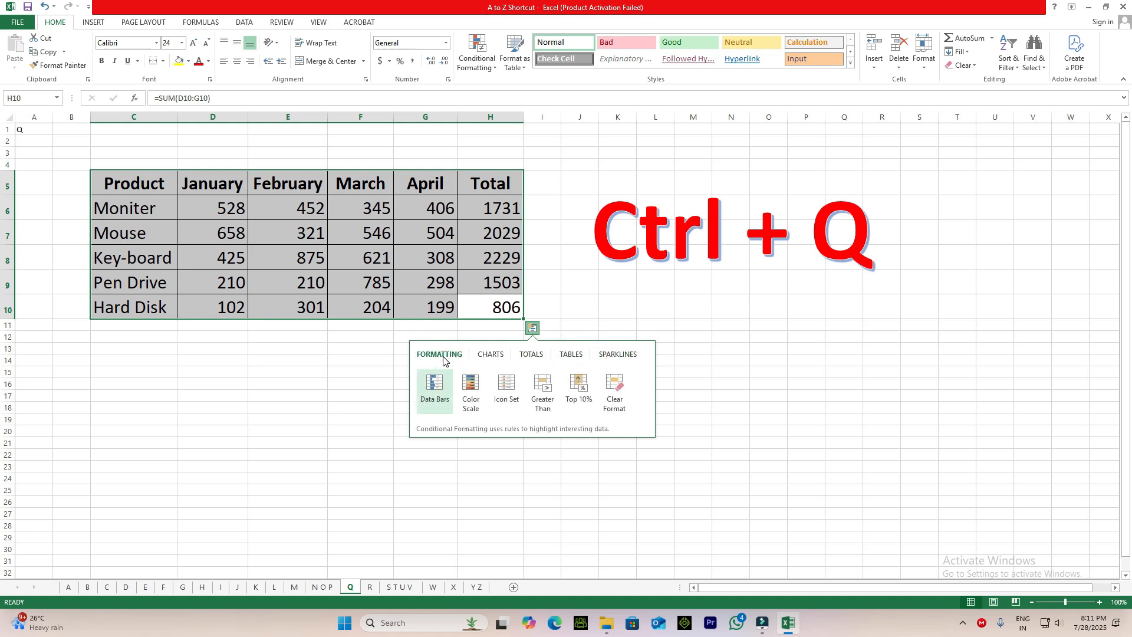
click(435, 388)
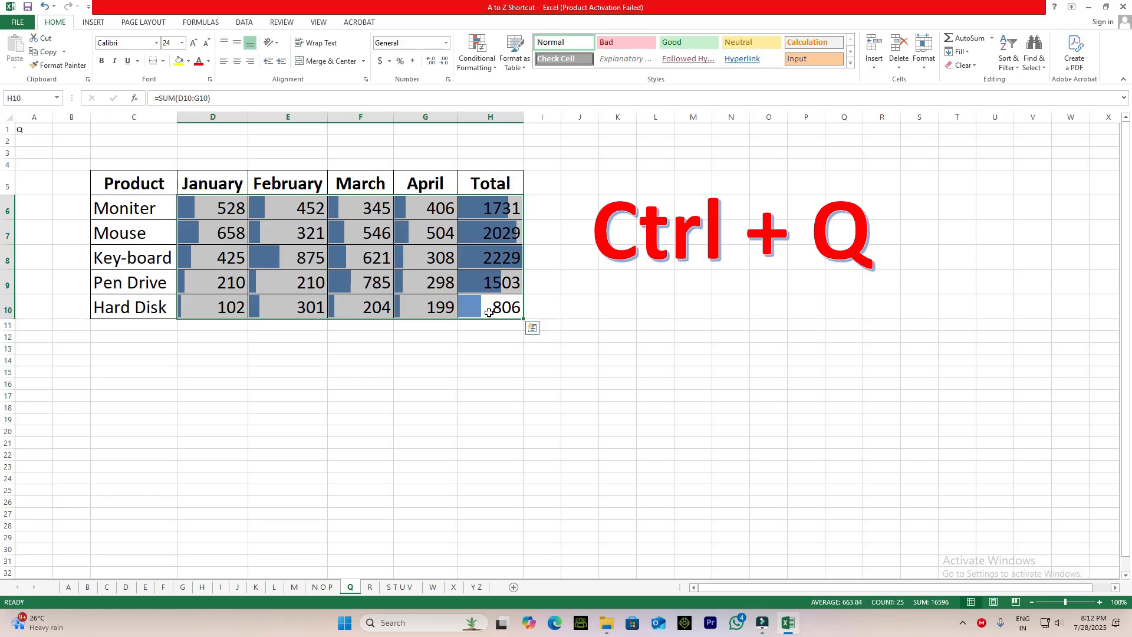
Add a Color Scale to the product figures D6:H10 with Quick Analysis, on top of the data bars.
key(ctrl+q)
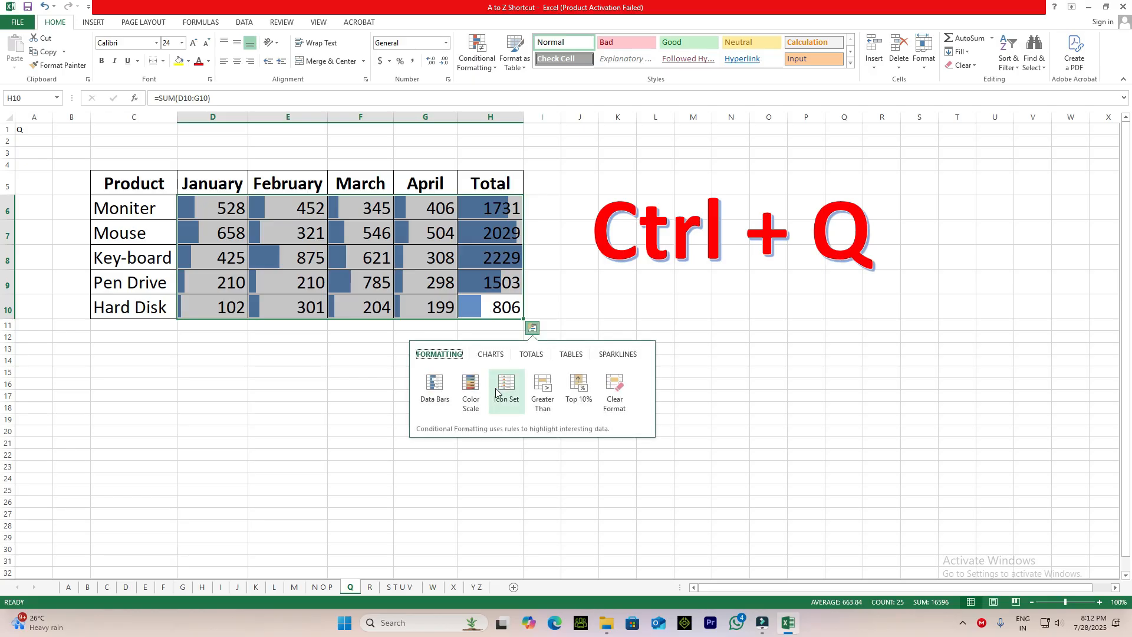
click(476, 386)
click(438, 417)
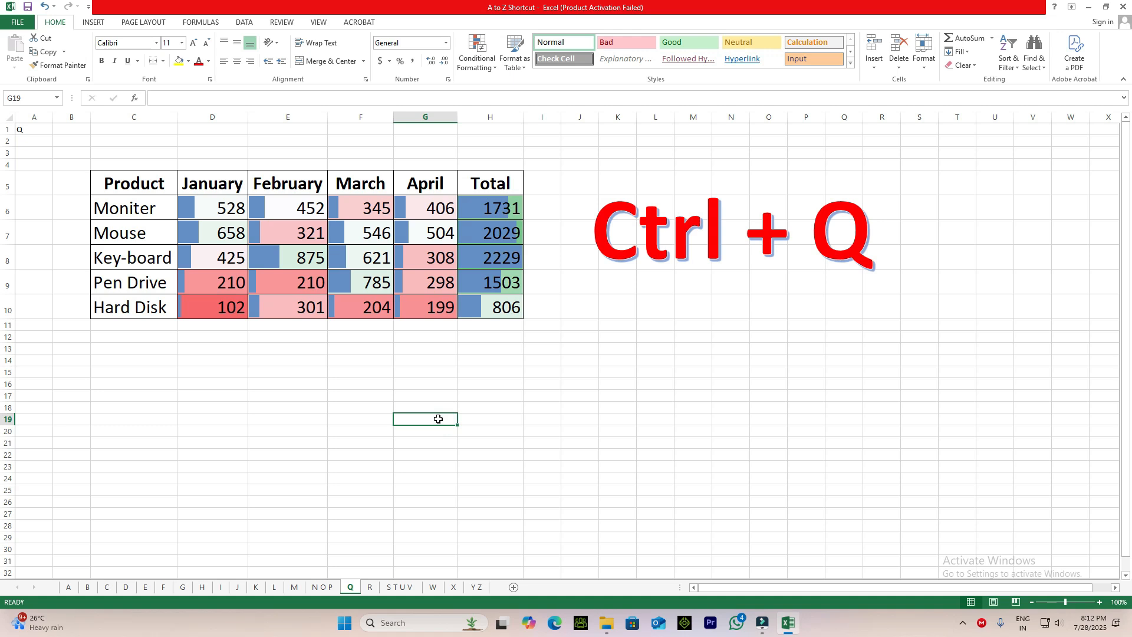
click(272, 225)
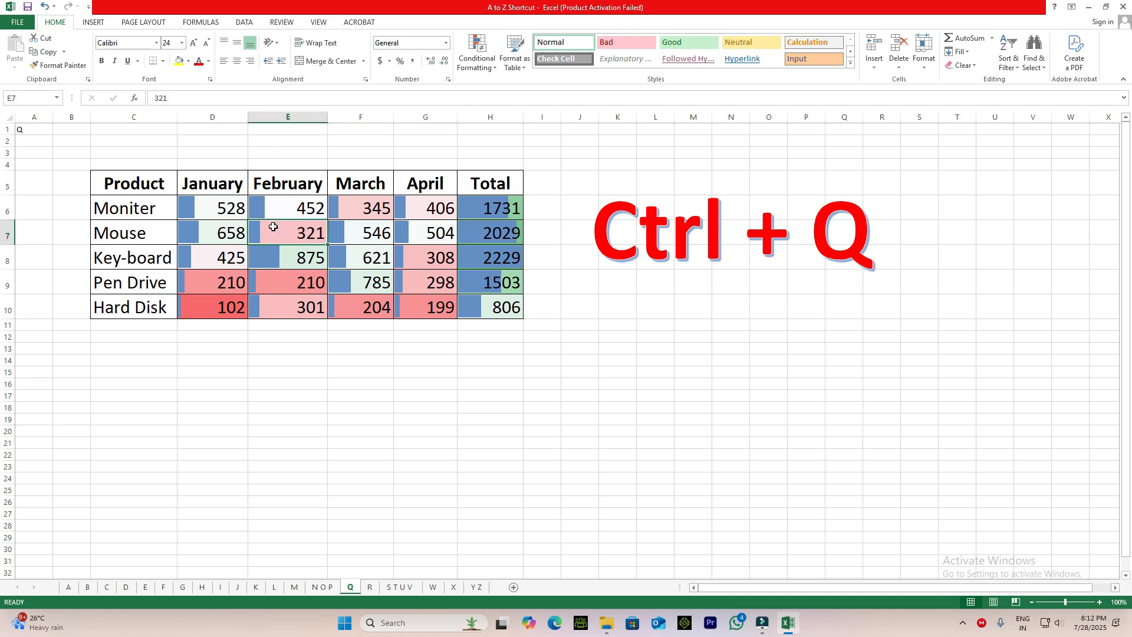
Undo the color scale and data bars, and apply only a Color Scale to D6:H10 with Quick Analysis.
key(ctrl+z)
key(ctrl+z)
key(ctrl+q)
click(469, 386)
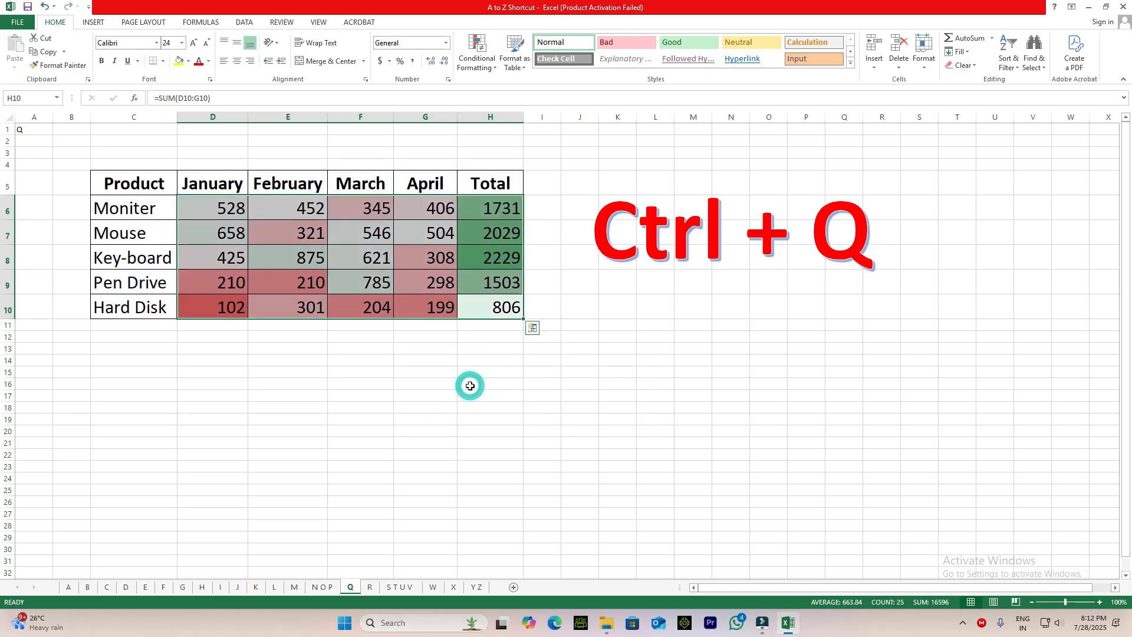
click(437, 393)
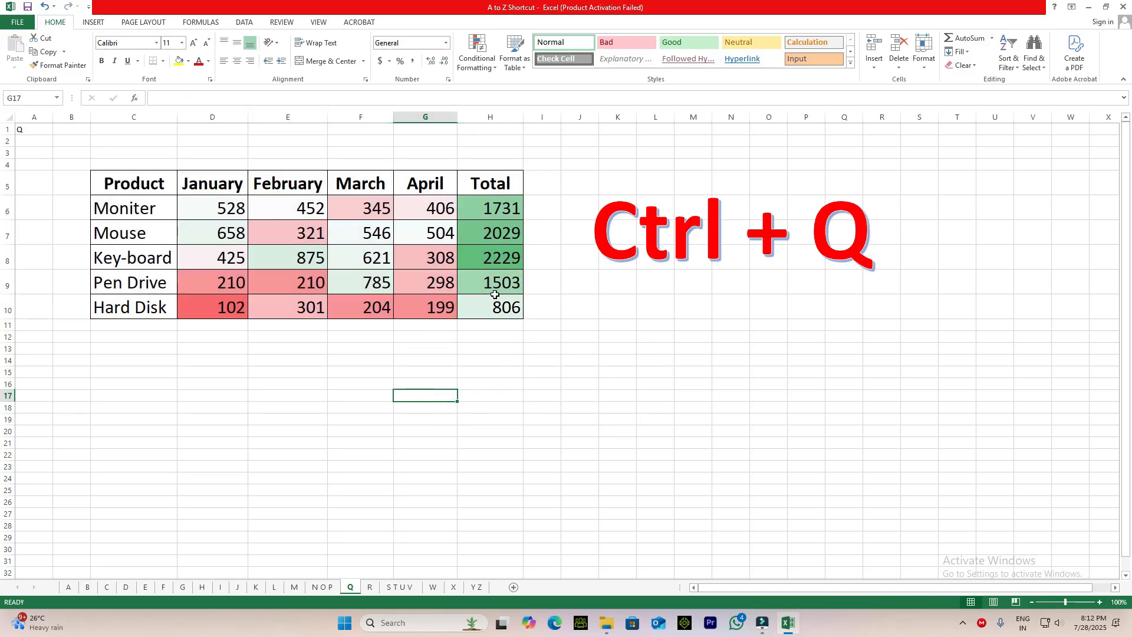
Compare the color shading of the Hard Disk January figure with that of the Key-board total.
click(220, 307)
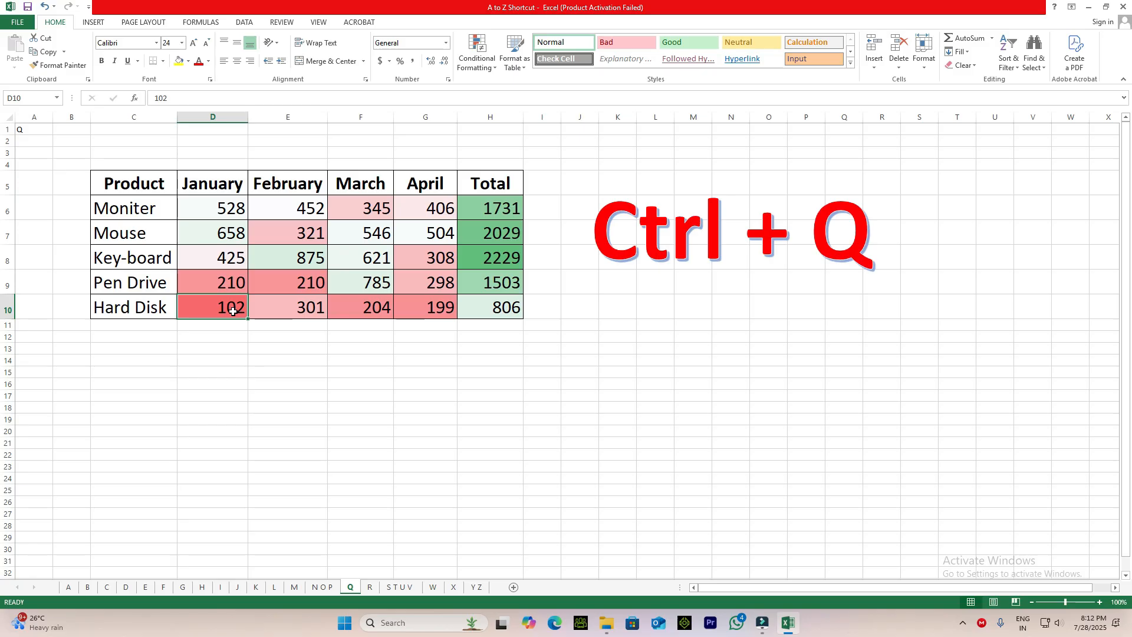
click(499, 257)
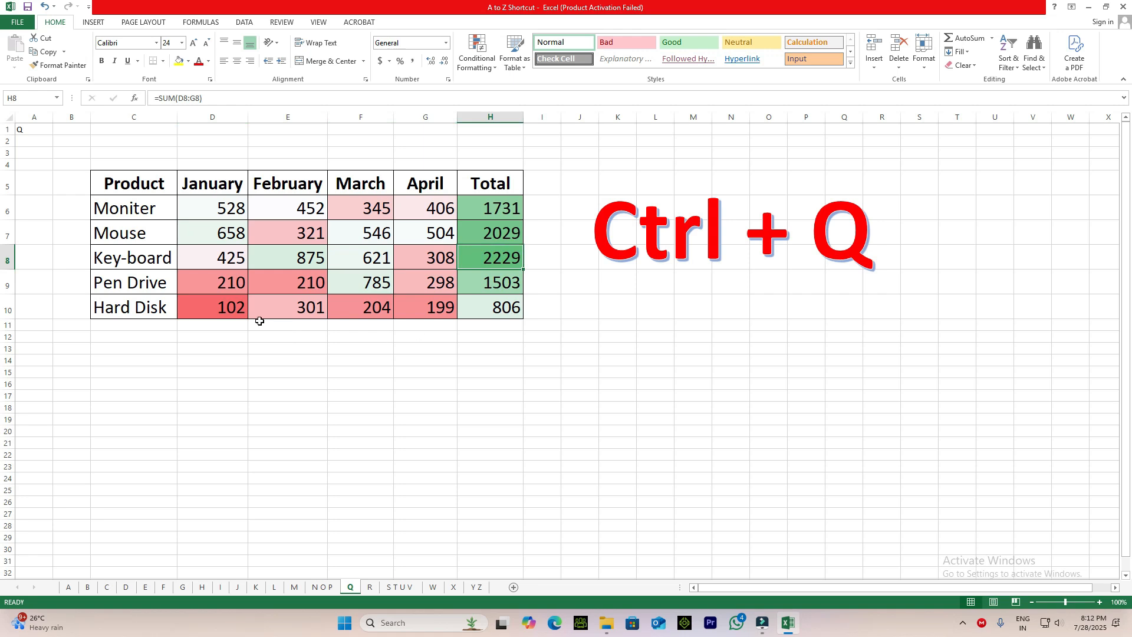
click(195, 314)
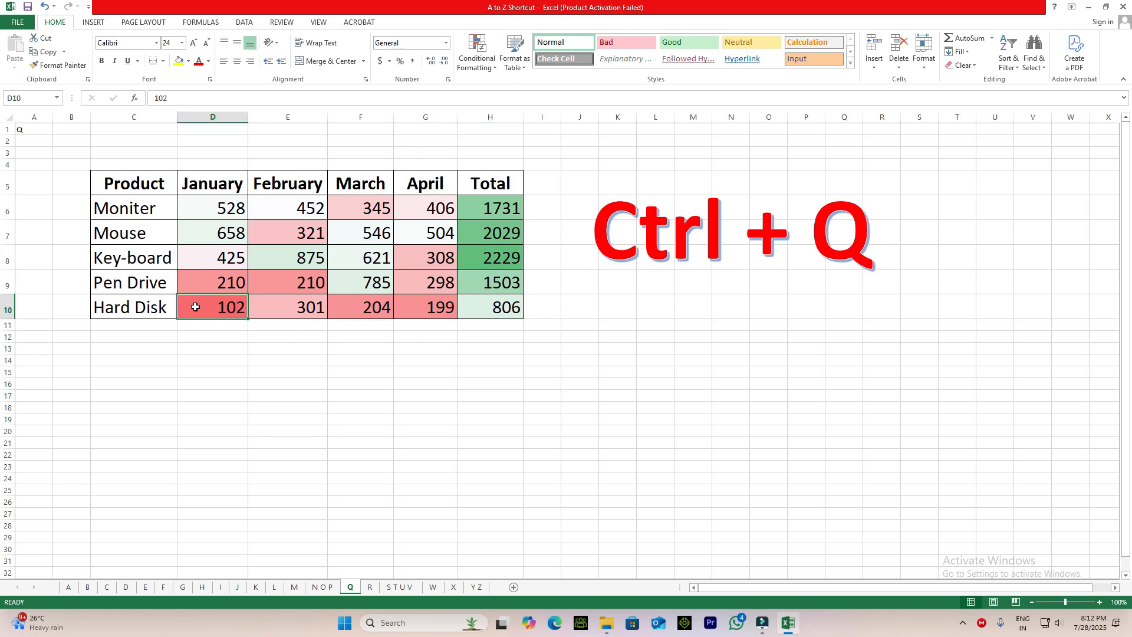
click(490, 261)
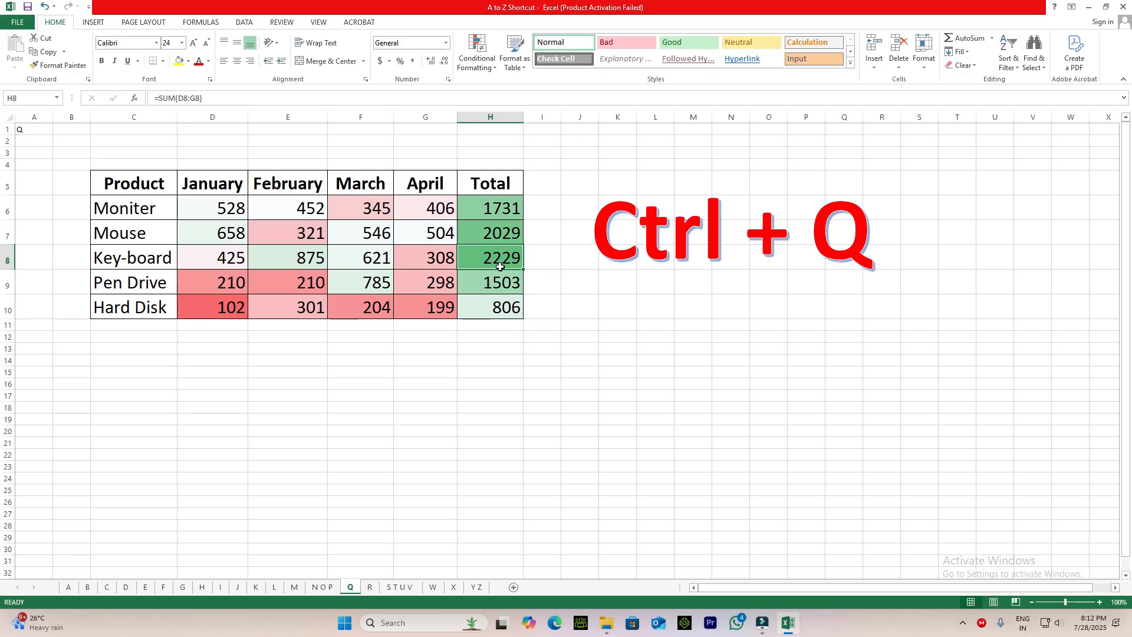
click(211, 309)
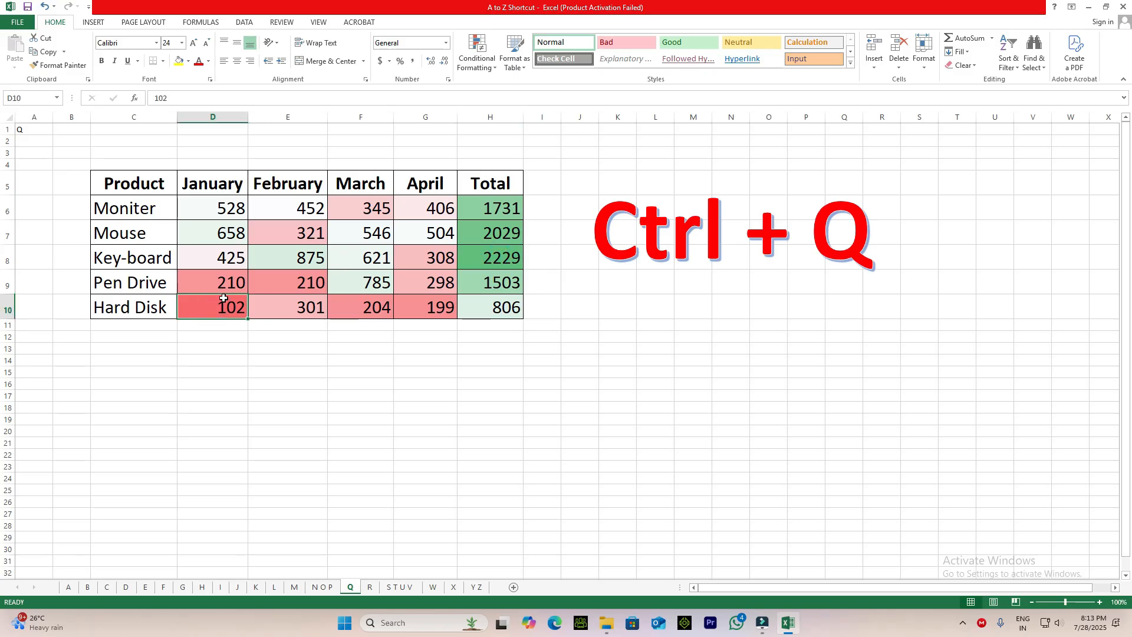
Set the Mouse January figure in D7 to 1 and check the shading of the Key-board total.
click(226, 230)
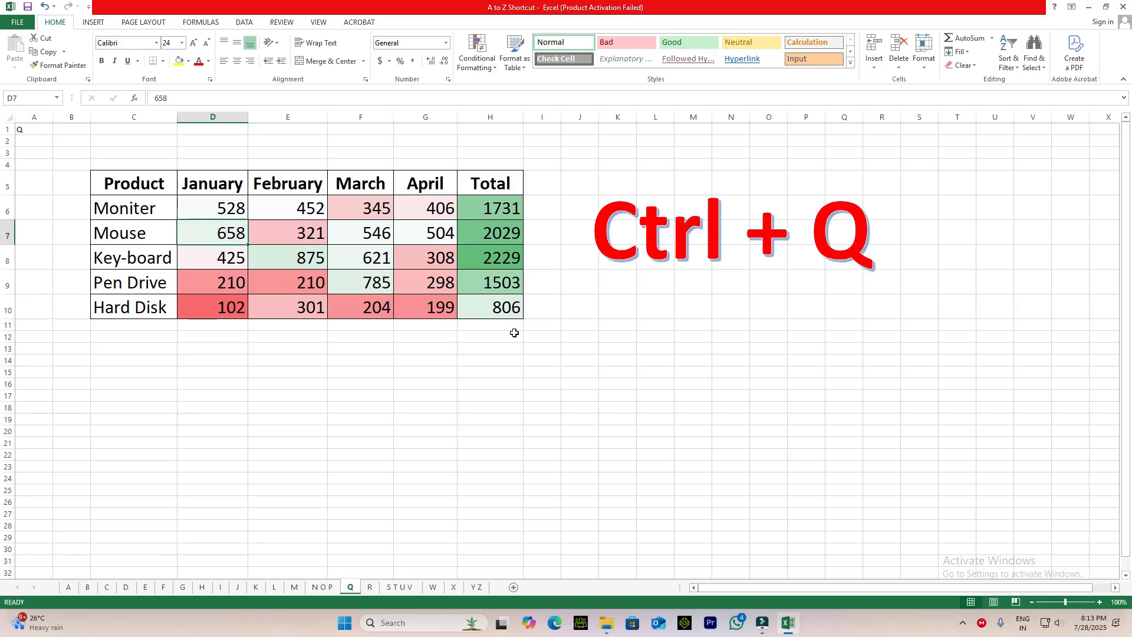
text(1)
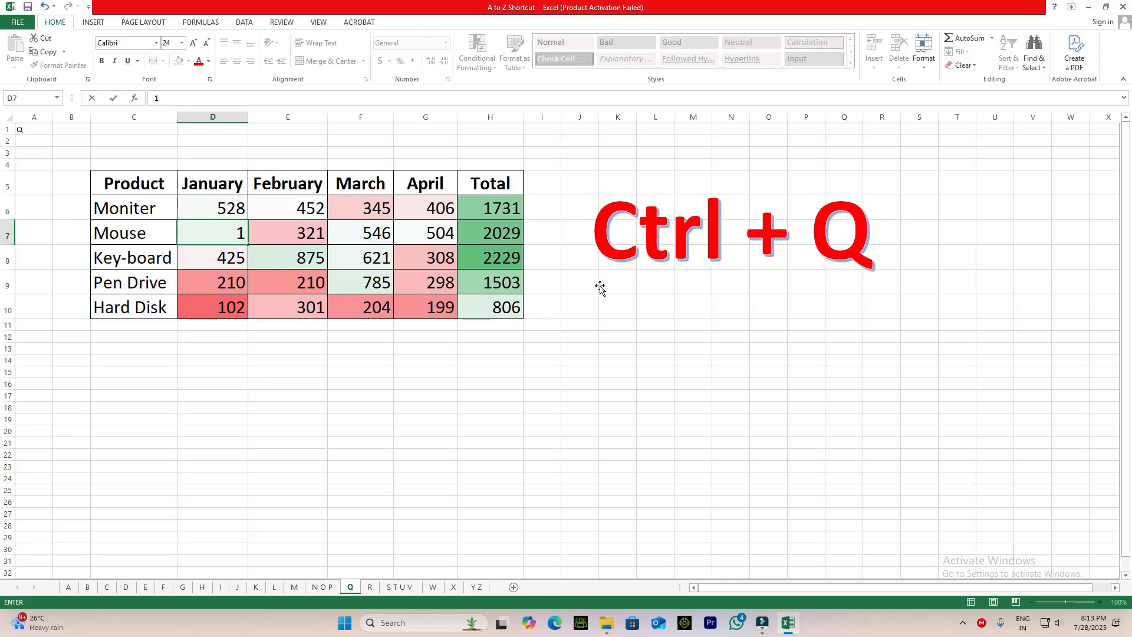
key(Return)
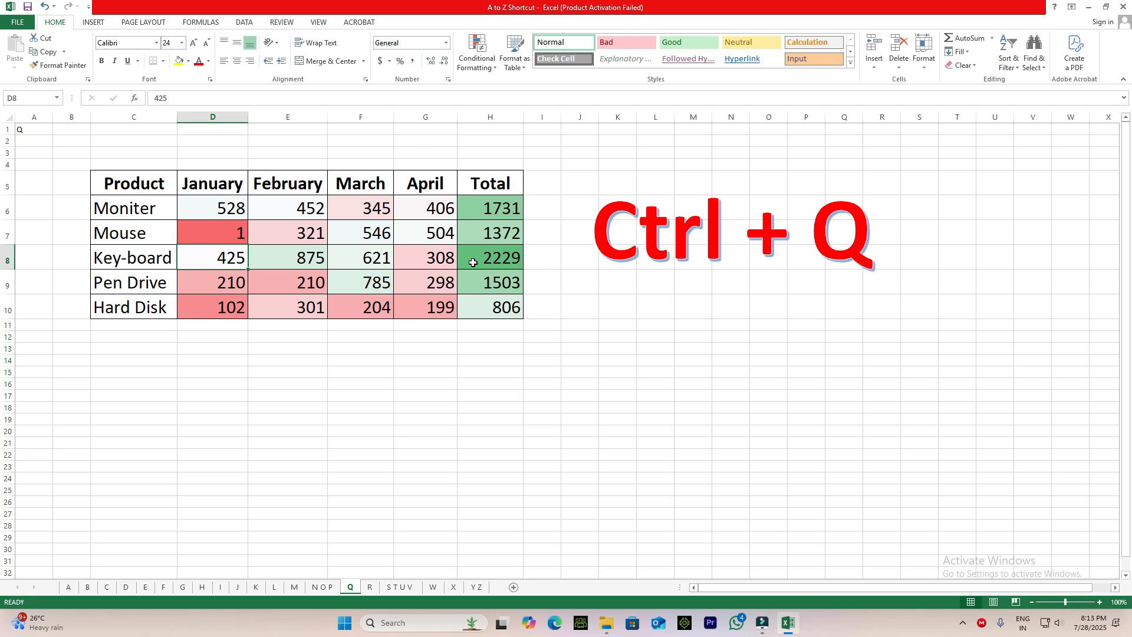
click(502, 258)
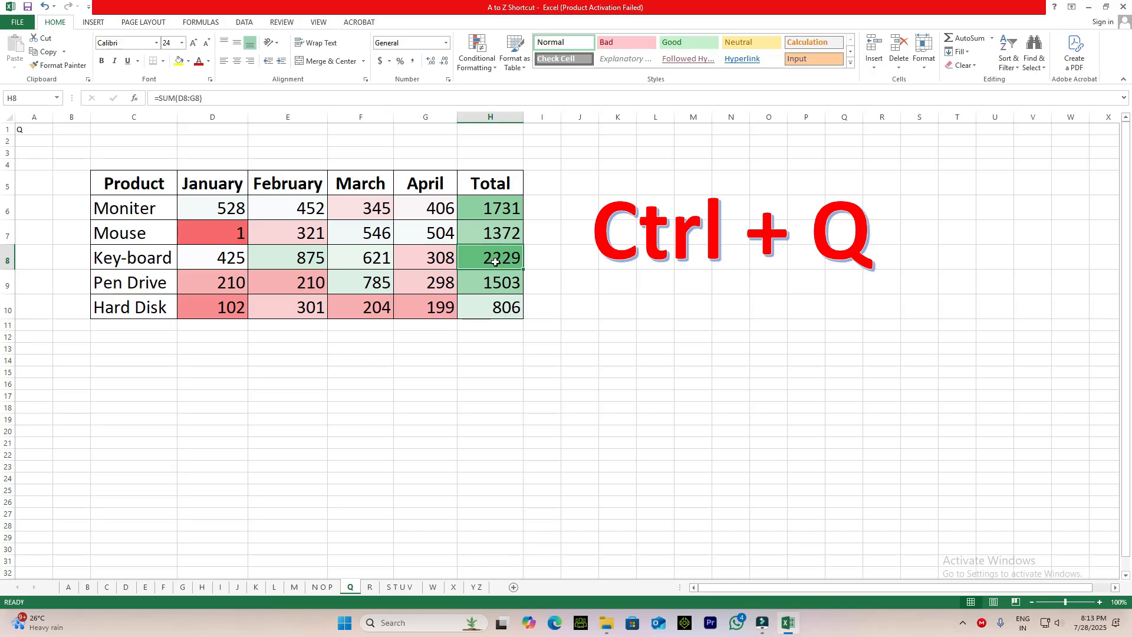
Set the Mouse January figure in D7 to 10000 and check the shading of the Mouse total.
click(233, 231)
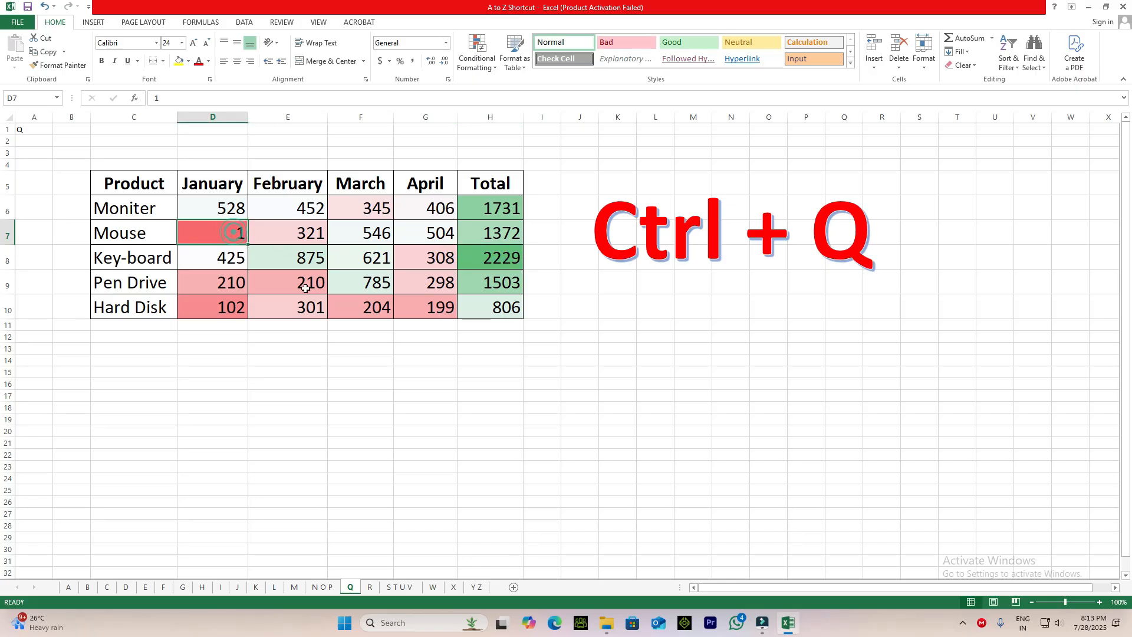
text(1000)
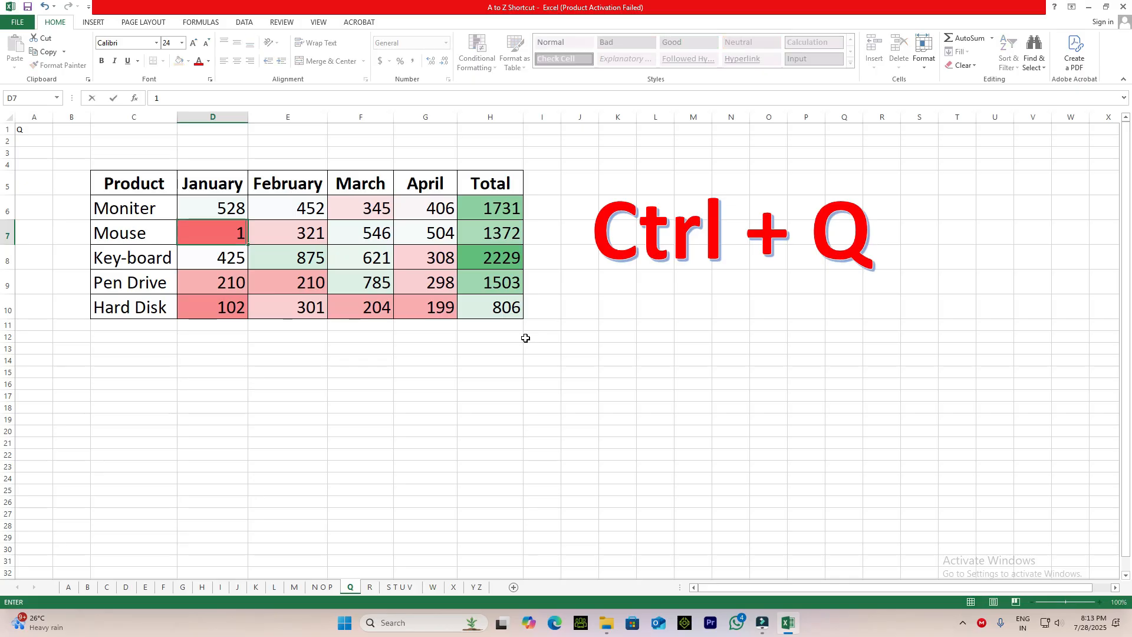
text(0)
key(Return)
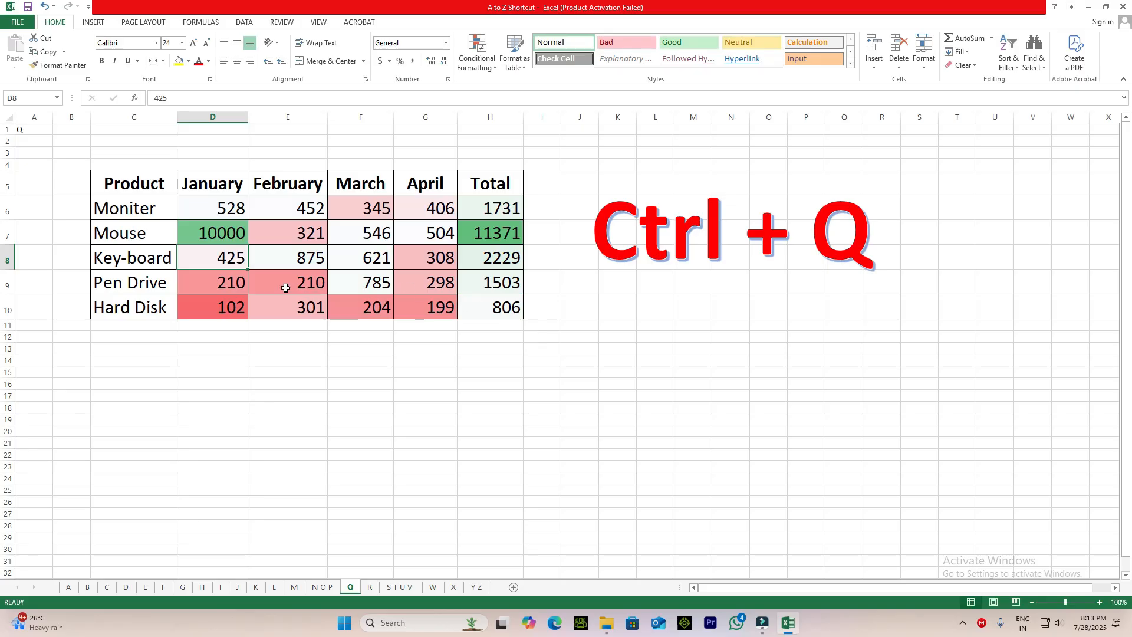
click(490, 236)
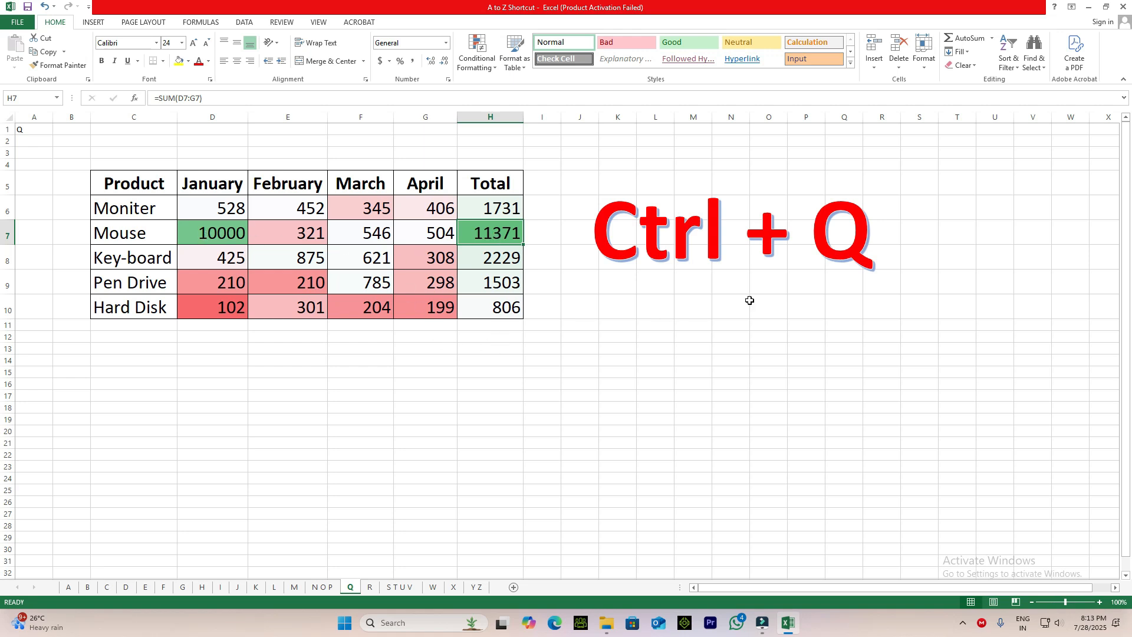
Undo the changes to the Mouse January figure and the color scale on the product table.
click(481, 283)
key(ctrl+z)
key(ctrl+z)
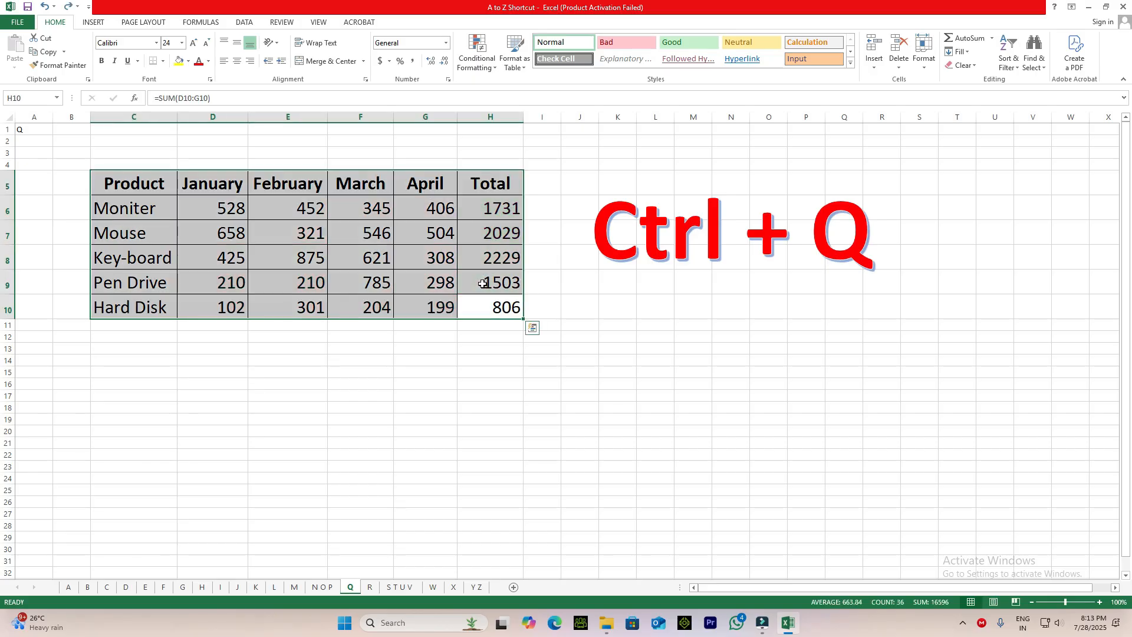
Open More Charts from Quick Analysis for the product table and browse the recommended charts.
key(ctrl+q)
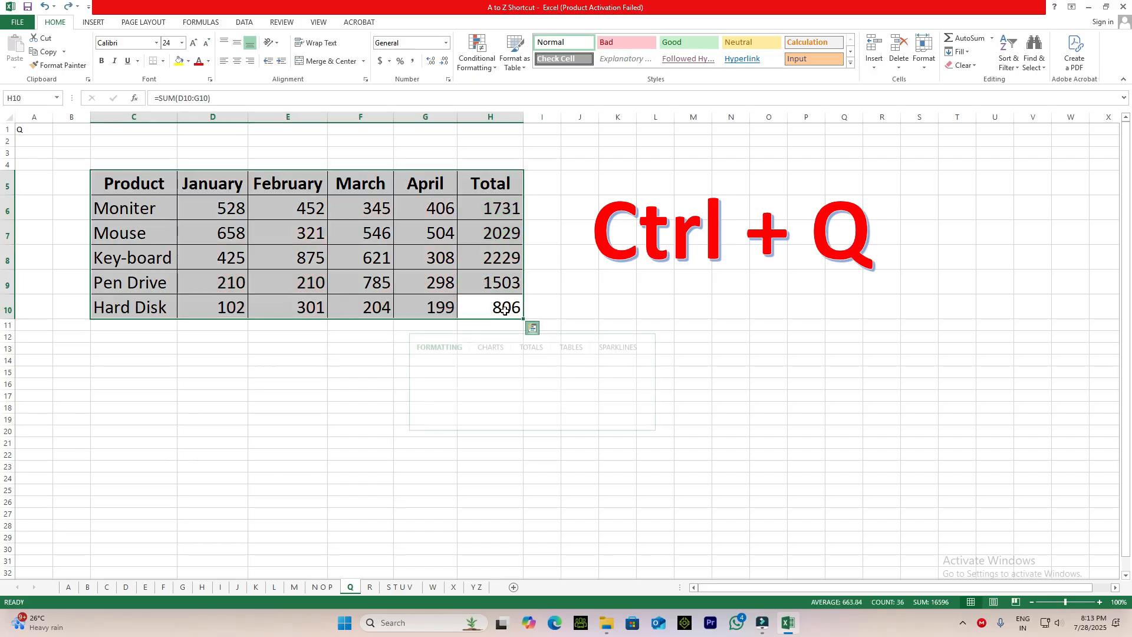
click(492, 354)
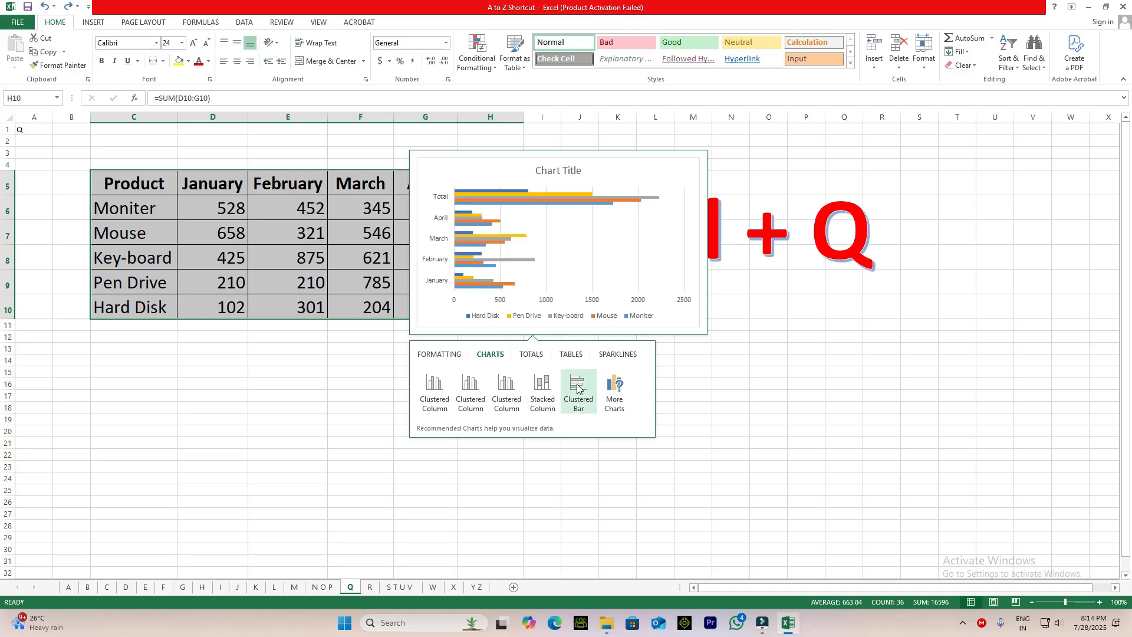
click(616, 392)
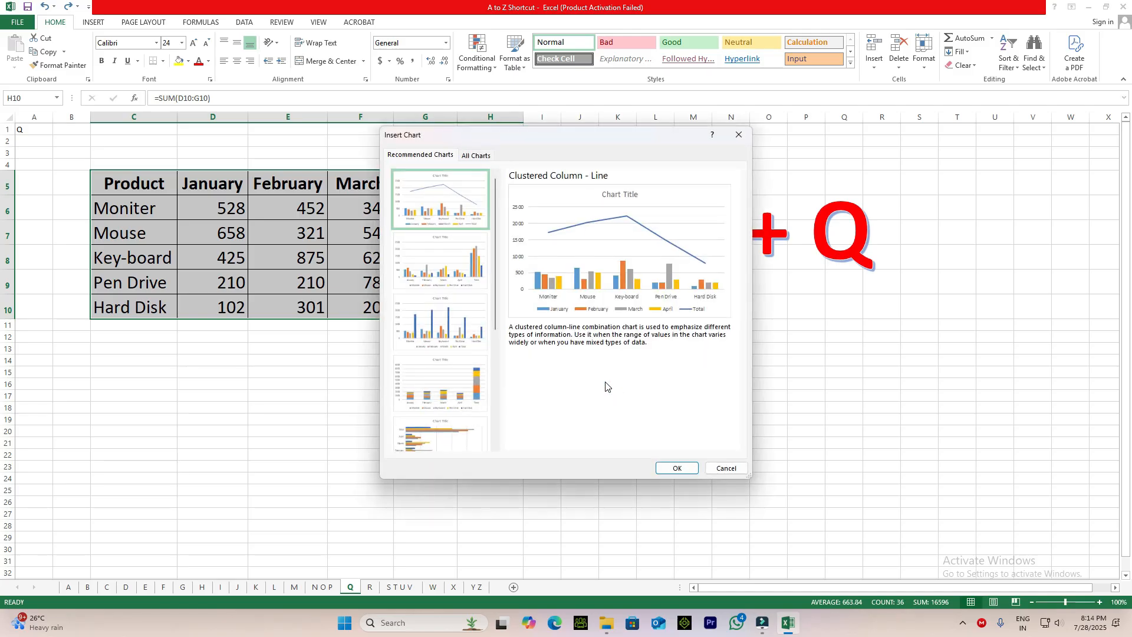
click(456, 256)
scroll(447, 336, down, 3)
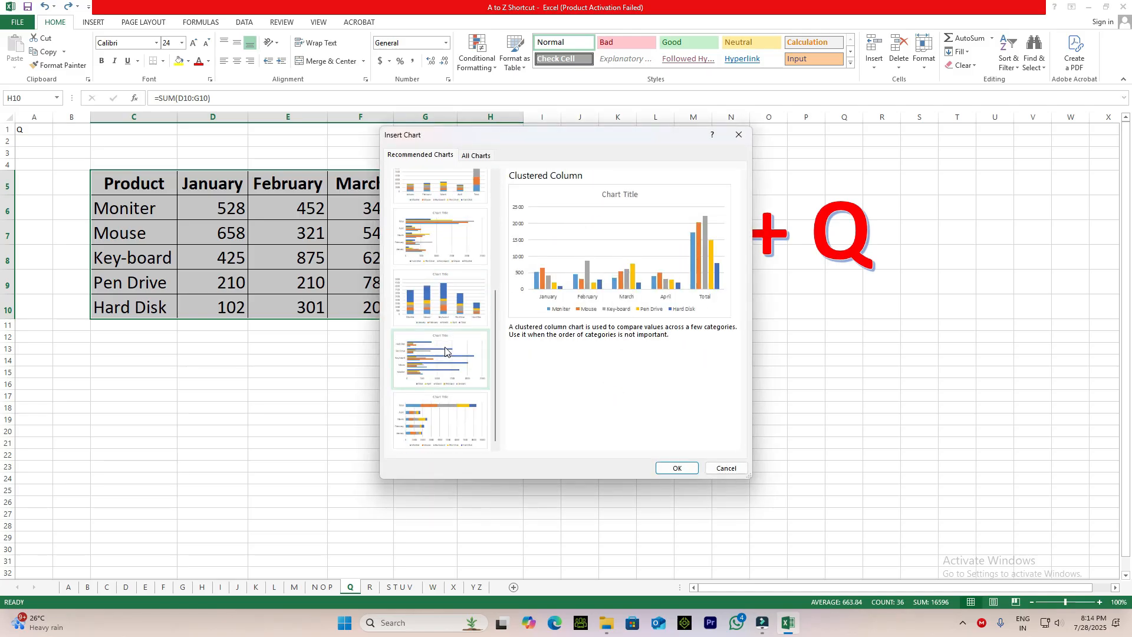
scroll(448, 333, up, 3)
Insert a Pie chart from the product table and move it clear of the data, below the table.
click(475, 155)
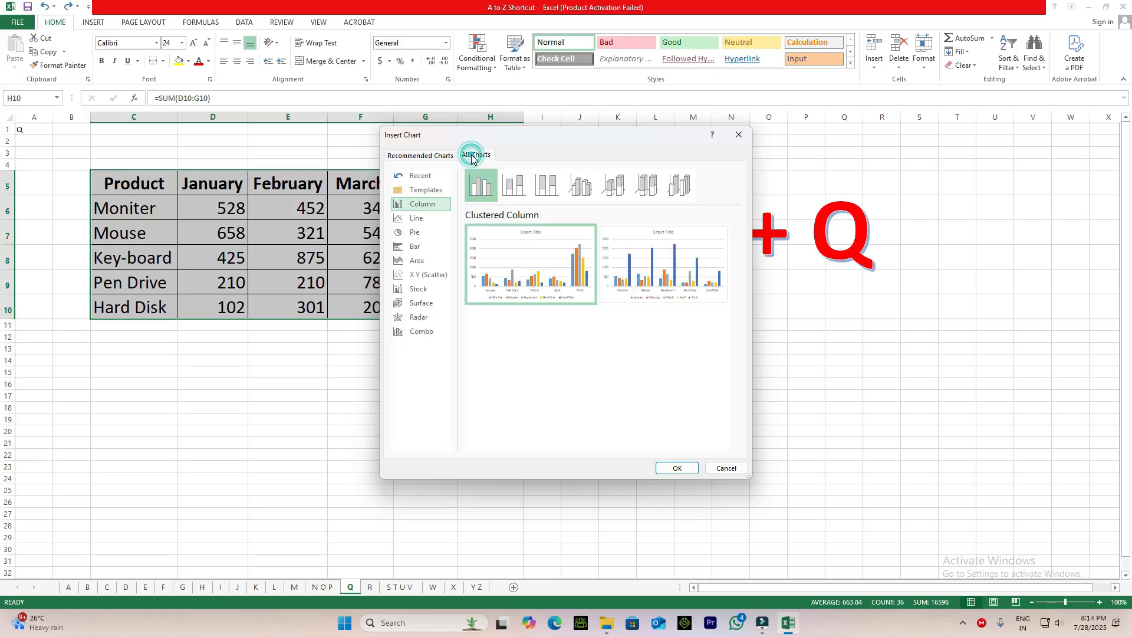
click(414, 234)
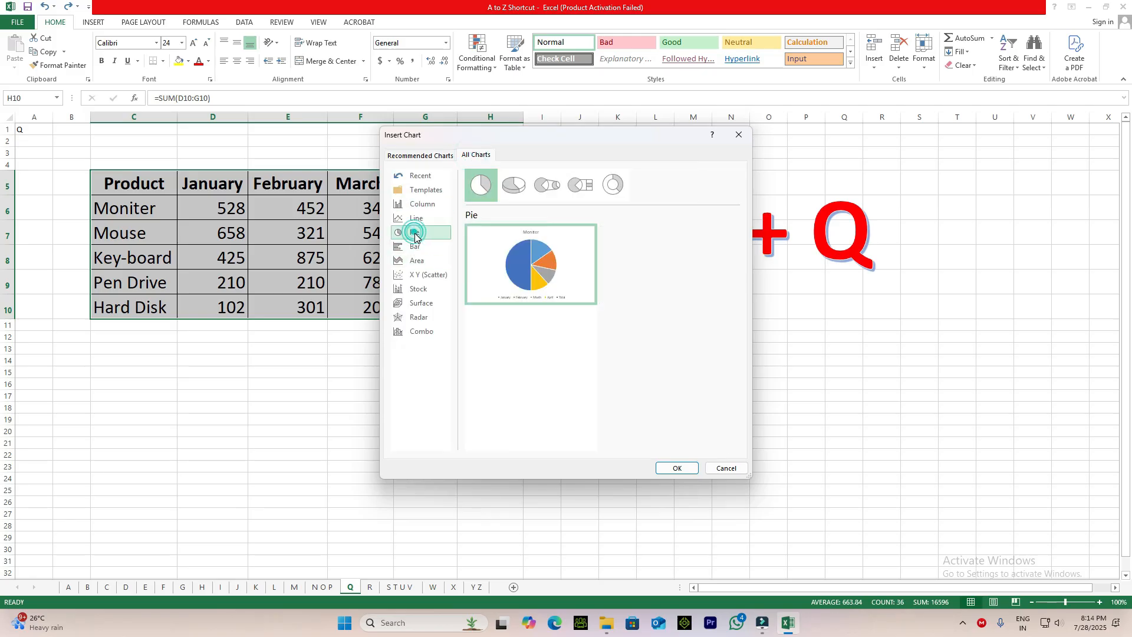
mouse_move(536, 252)
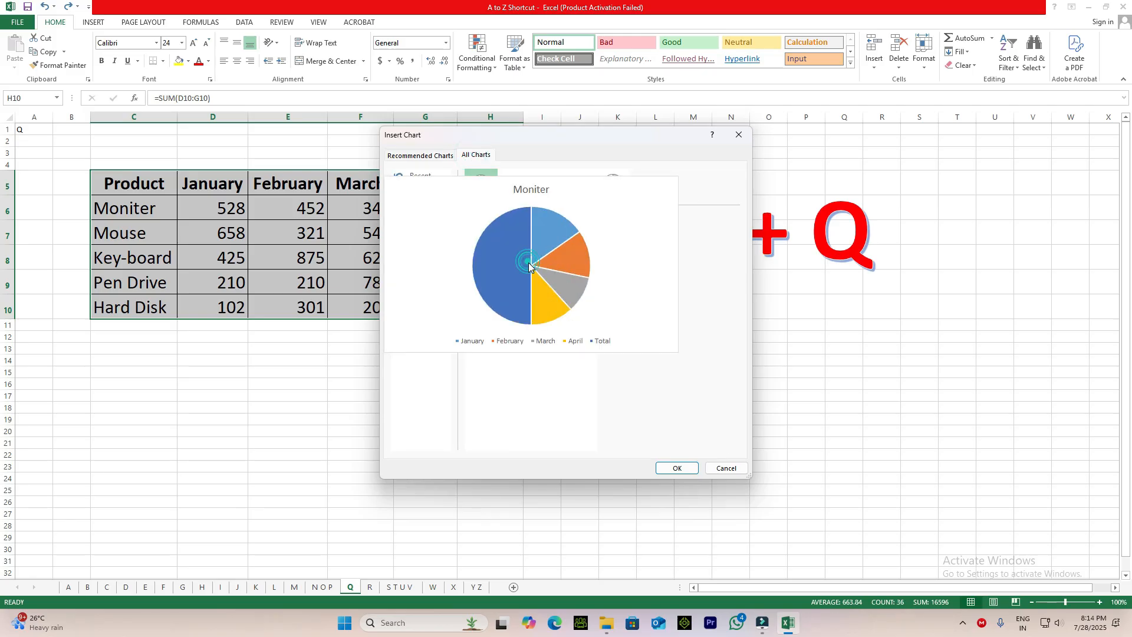
click(677, 468)
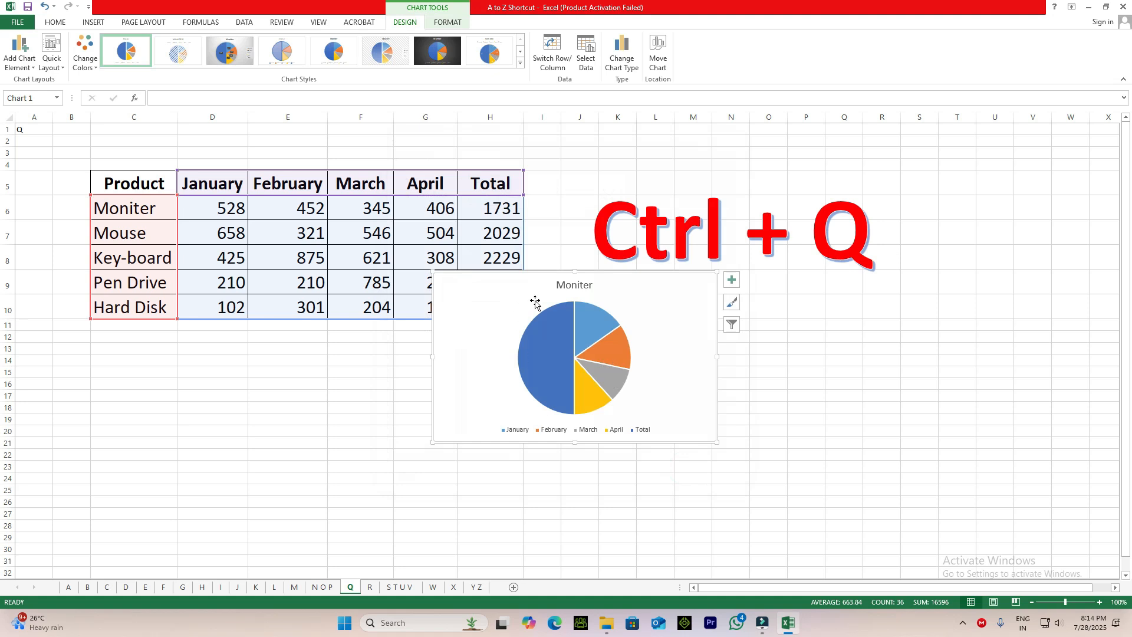
drag(542, 283, 573, 388)
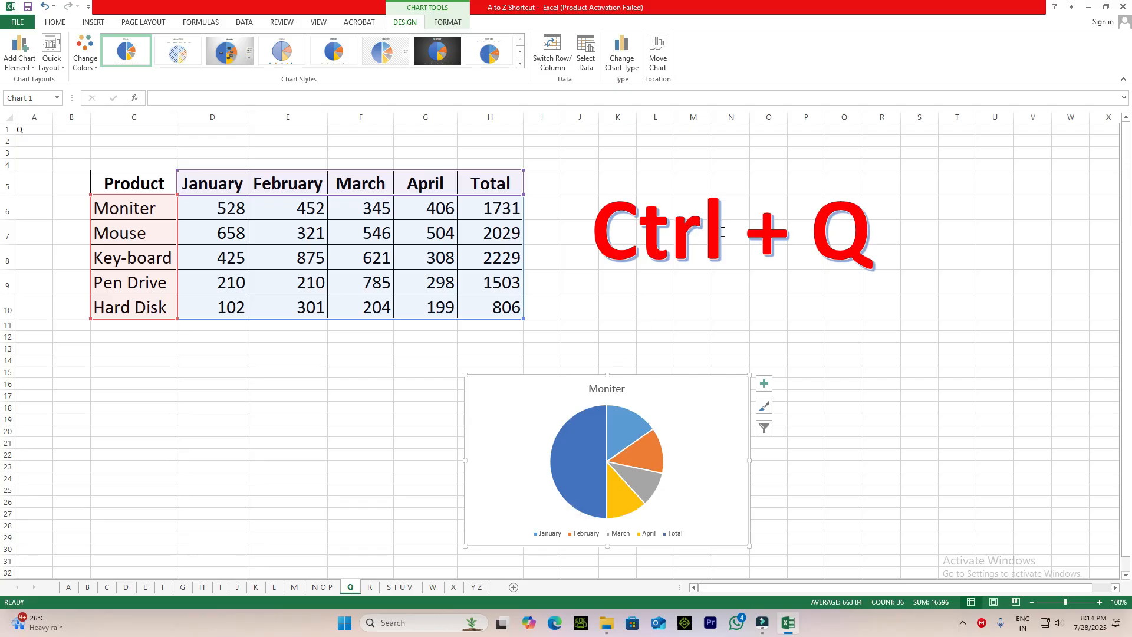
click(694, 323)
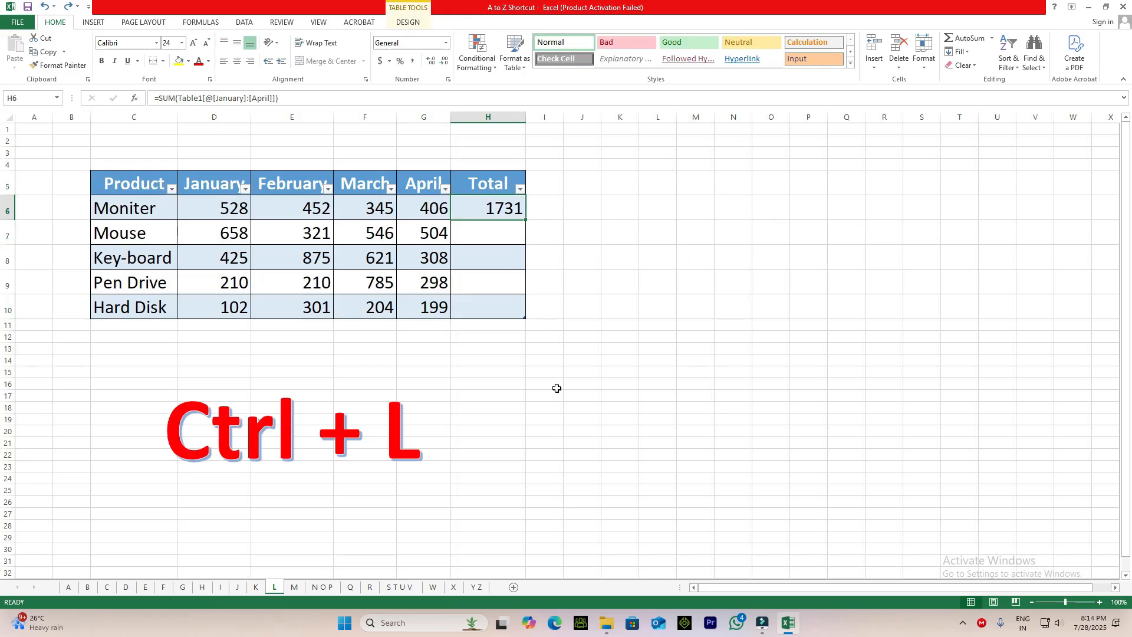
Return to sheet Q and continue to sheet R with the marks table for the Ctrl + R entry.
click(350, 587)
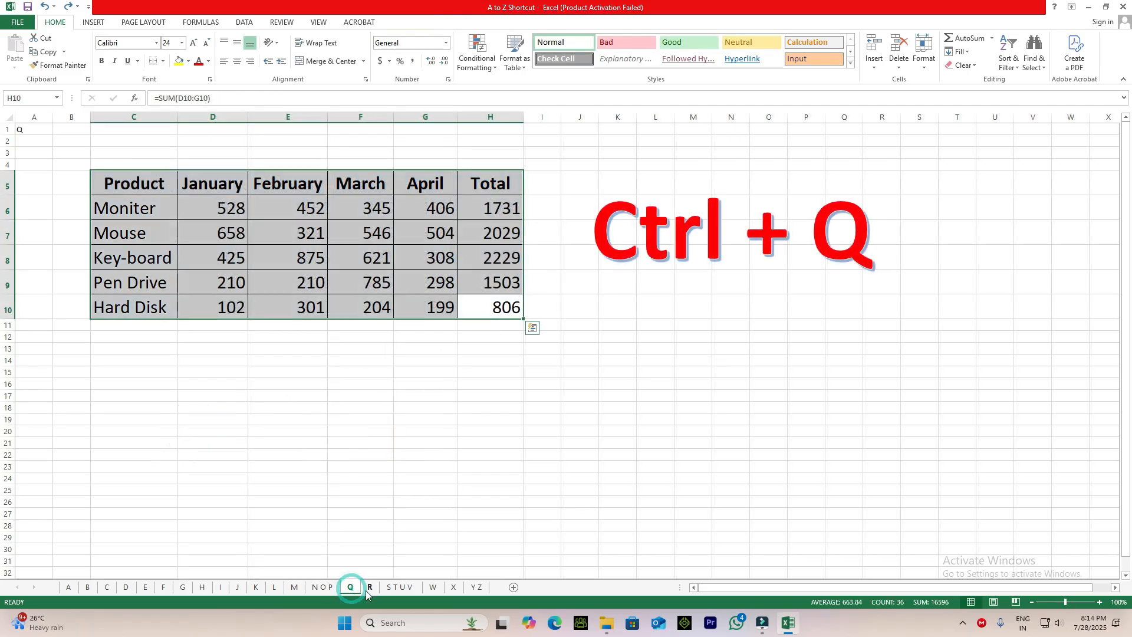
click(370, 587)
click(651, 453)
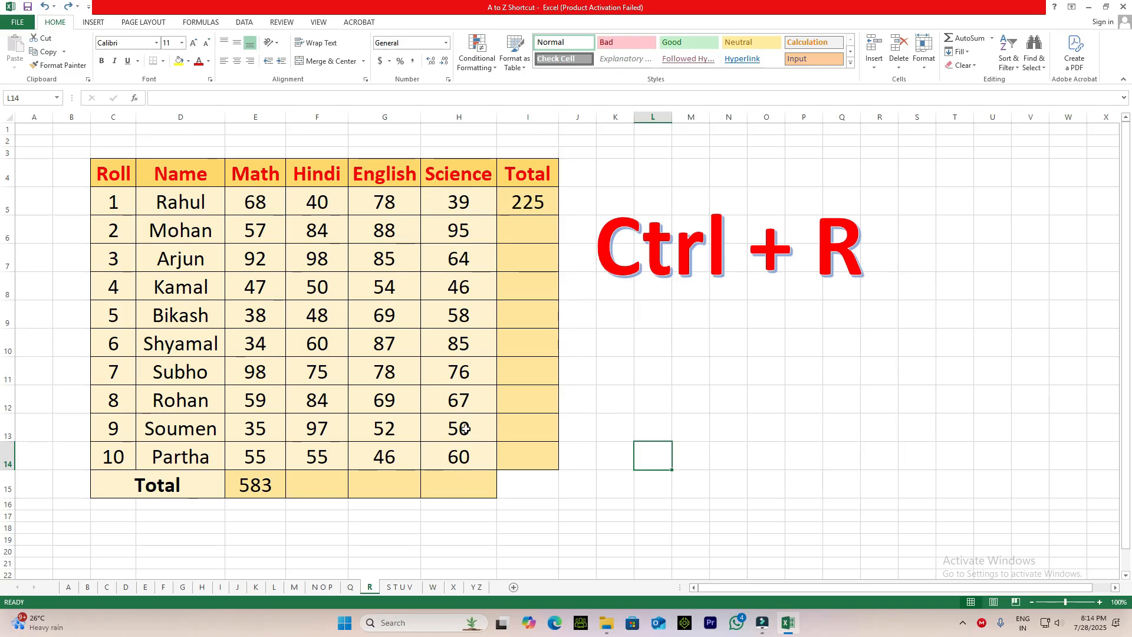
click(528, 430)
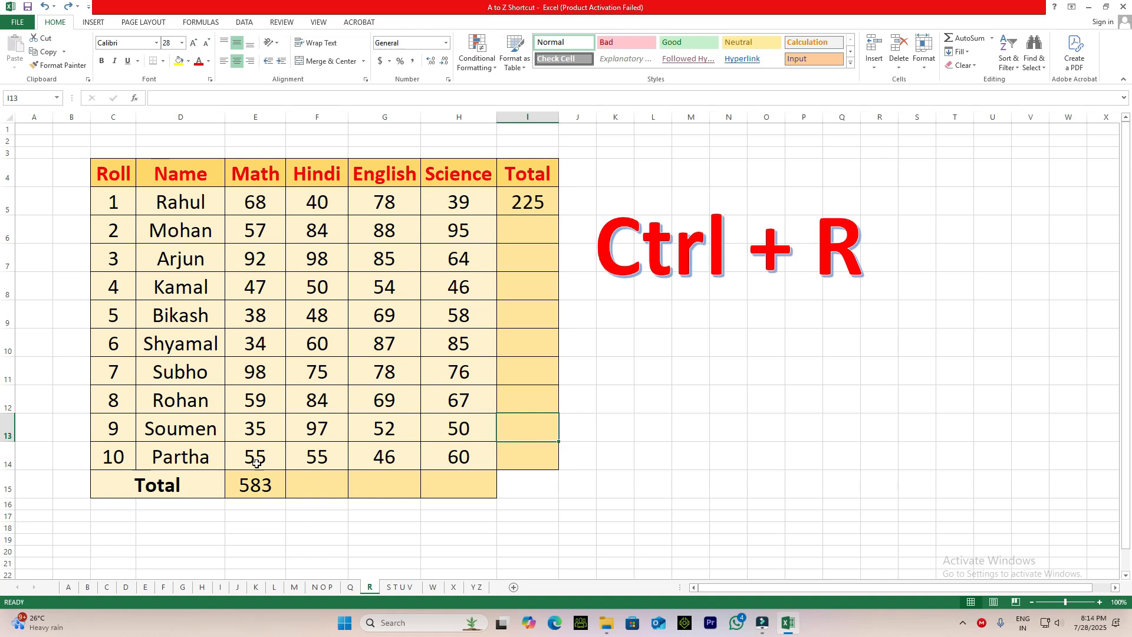
Examine the Math marks E5:E14 and their total formula in E15 without changing it, and select the empty Hindi total F15.
drag(255, 201, 254, 466)
click(253, 487)
double_click(253, 487)
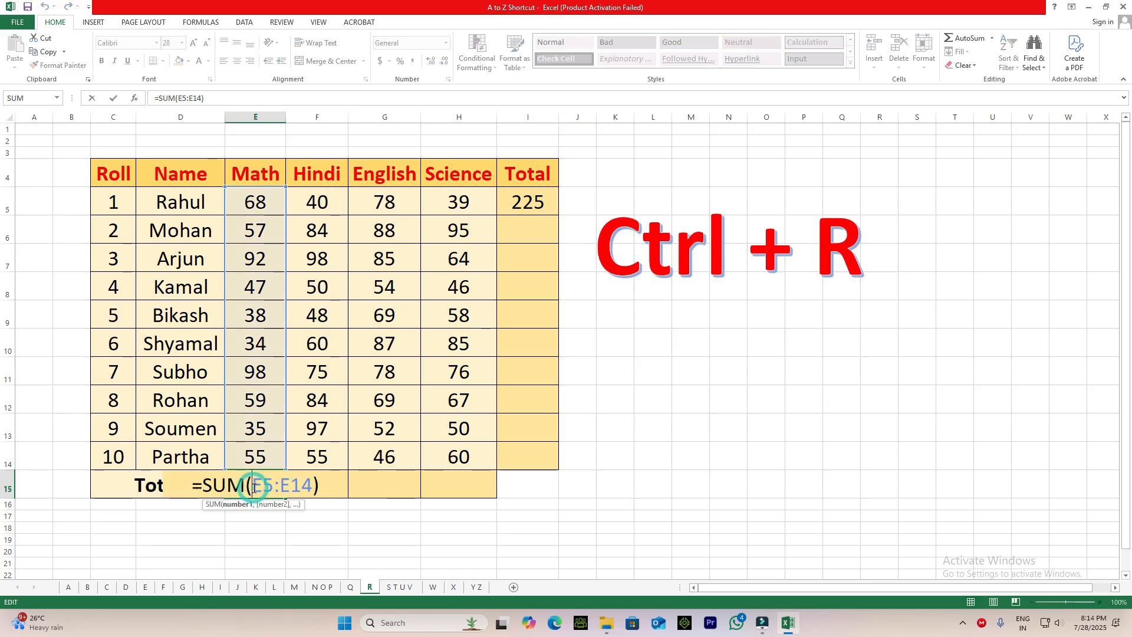
key(Escape)
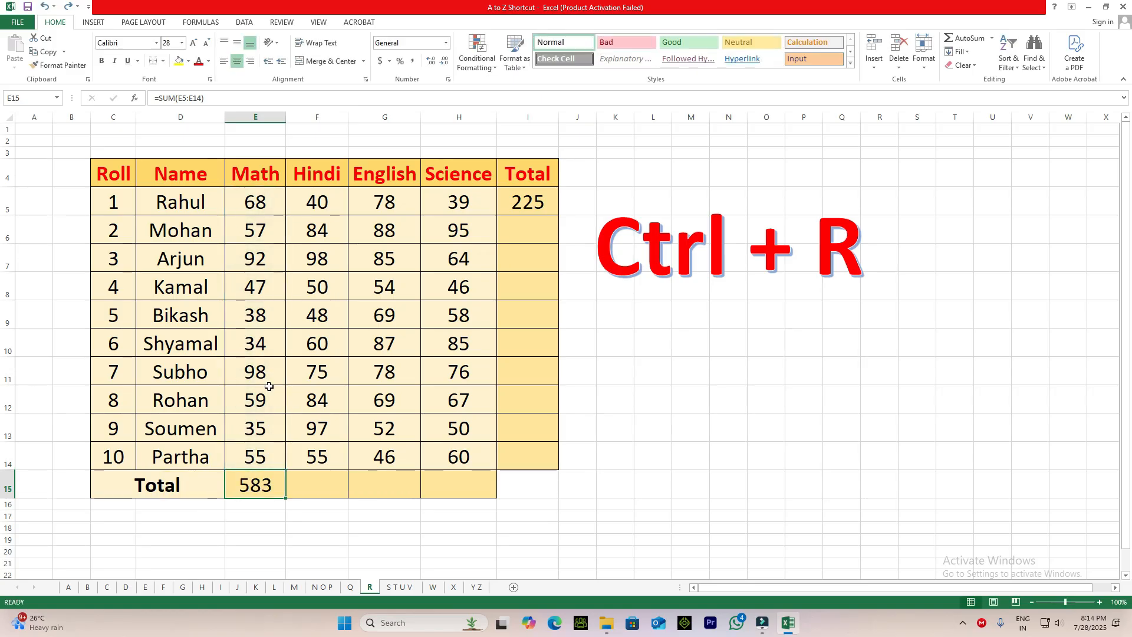
click(307, 484)
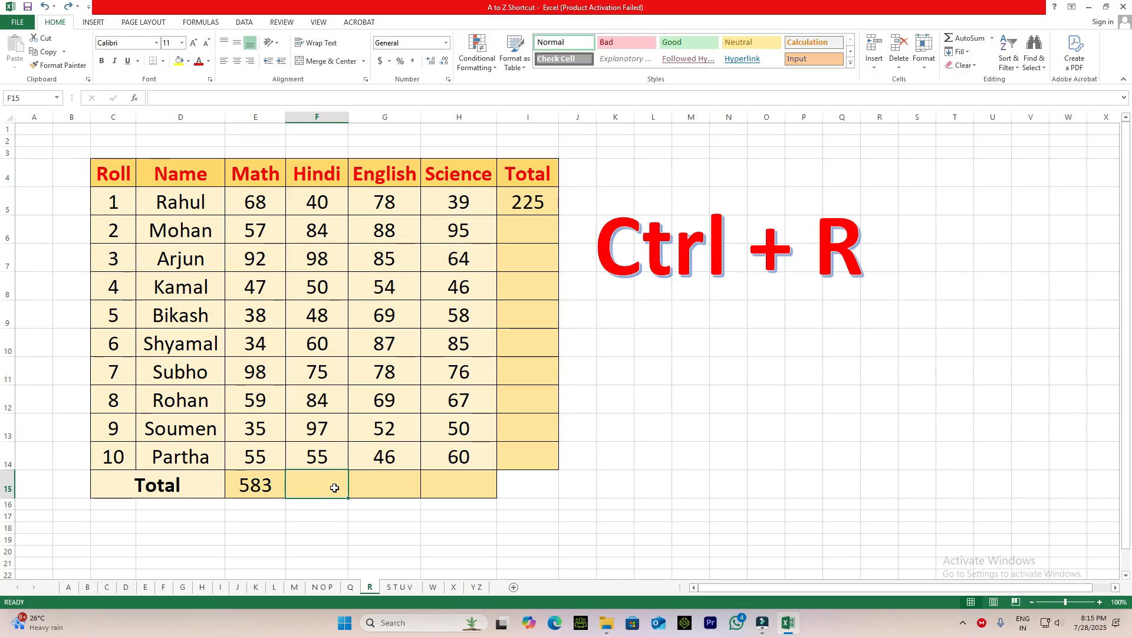
Fill the Math total formula from E15 right into the Hindi total F15 and inspect its SUM range.
key(ctrl+r)
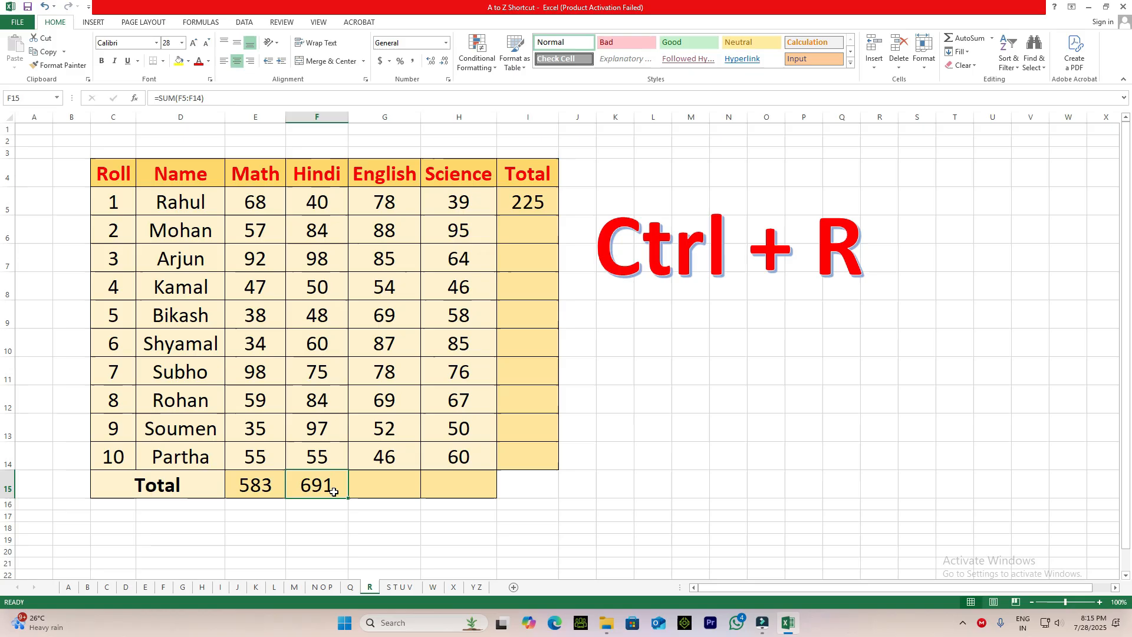
click(260, 485)
click(317, 485)
double_click(315, 488)
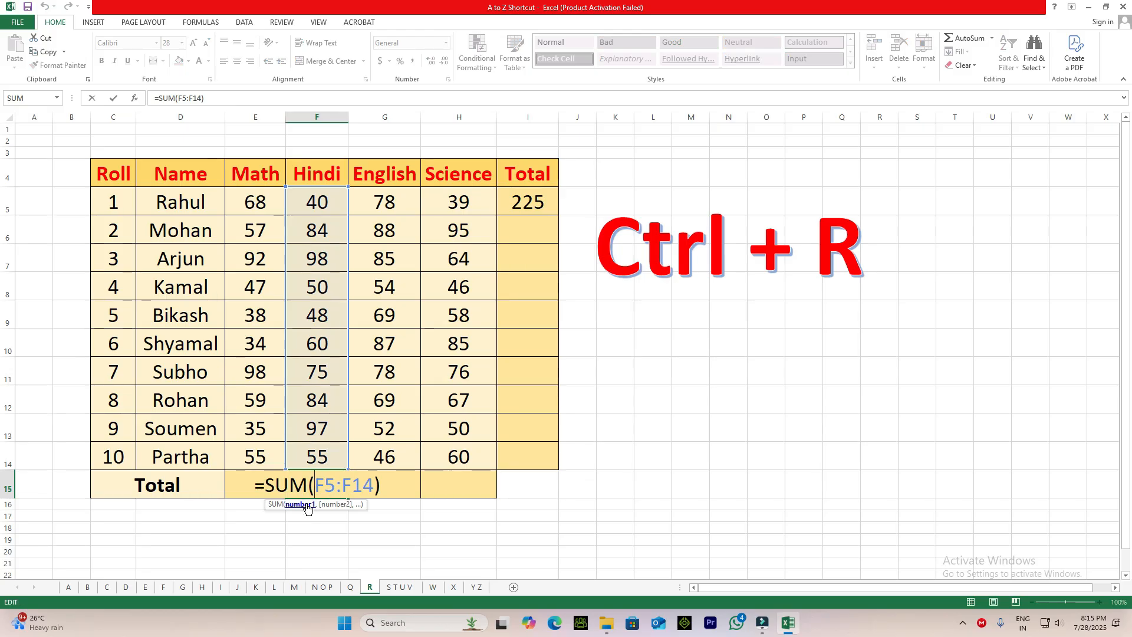
key(Escape)
Fill the total formula right into the English total G15 and the Science total H15.
click(389, 491)
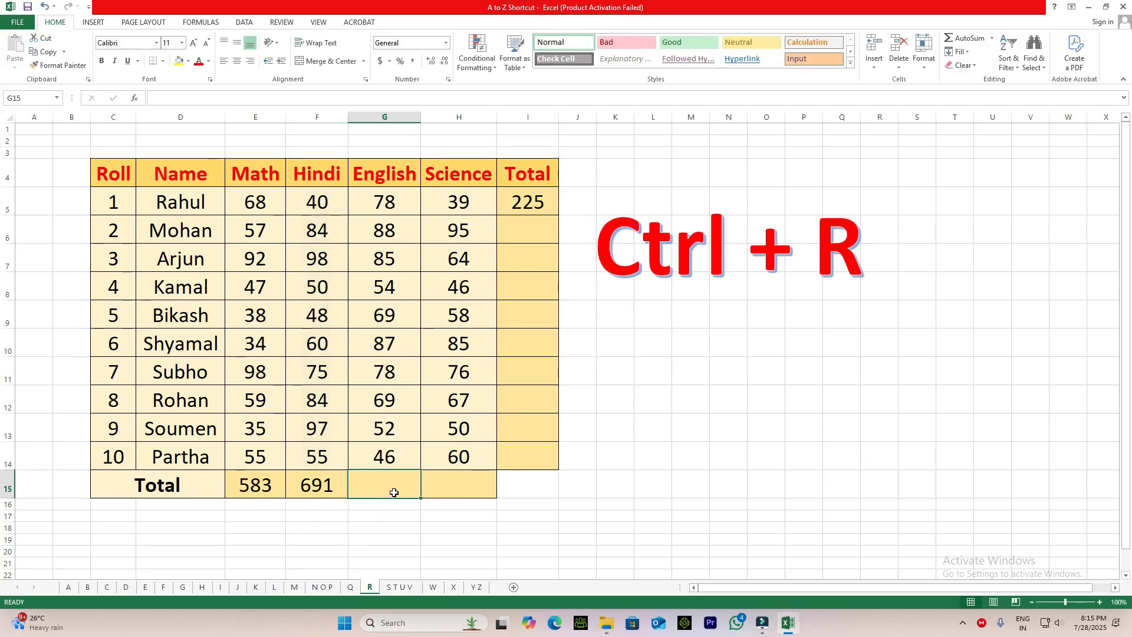
key(ctrl+r)
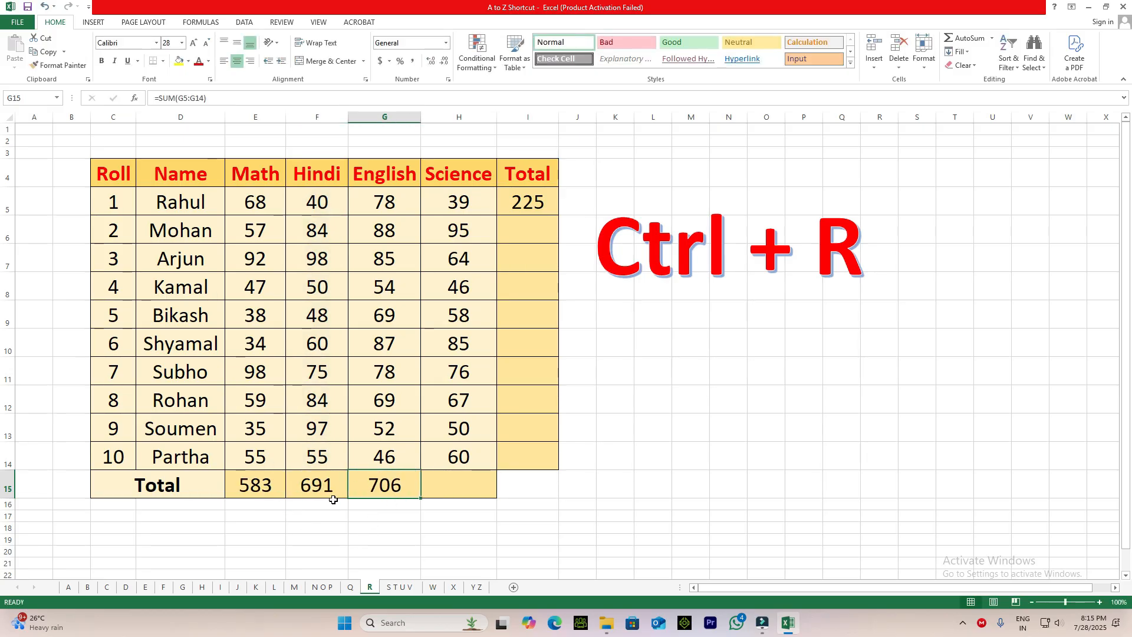
click(451, 481)
key(ctrl+r)
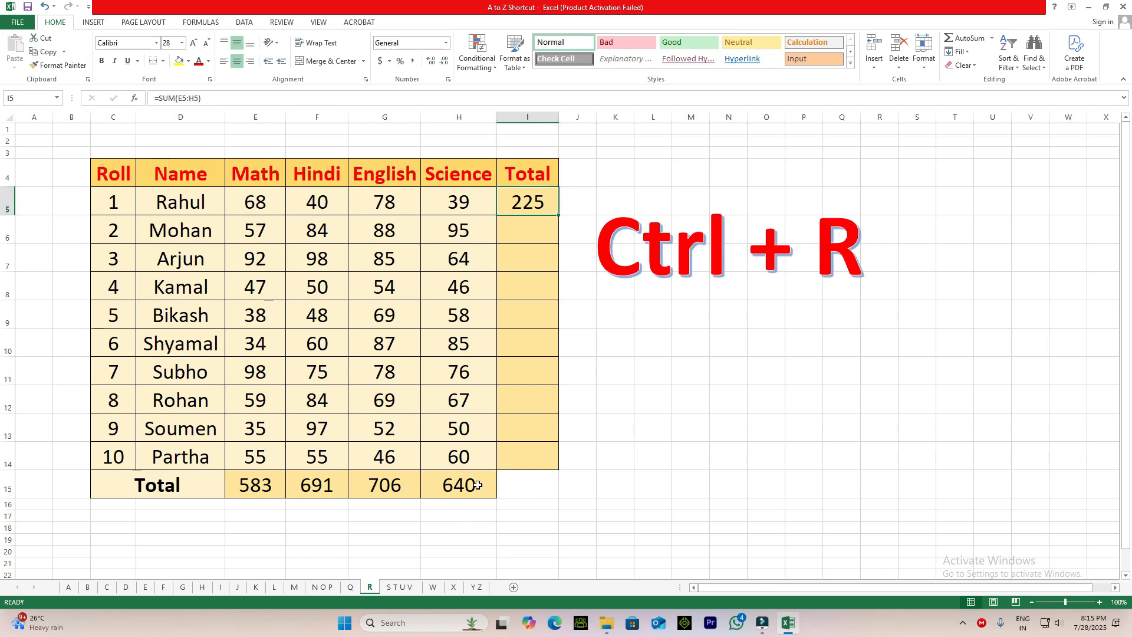
click(466, 492)
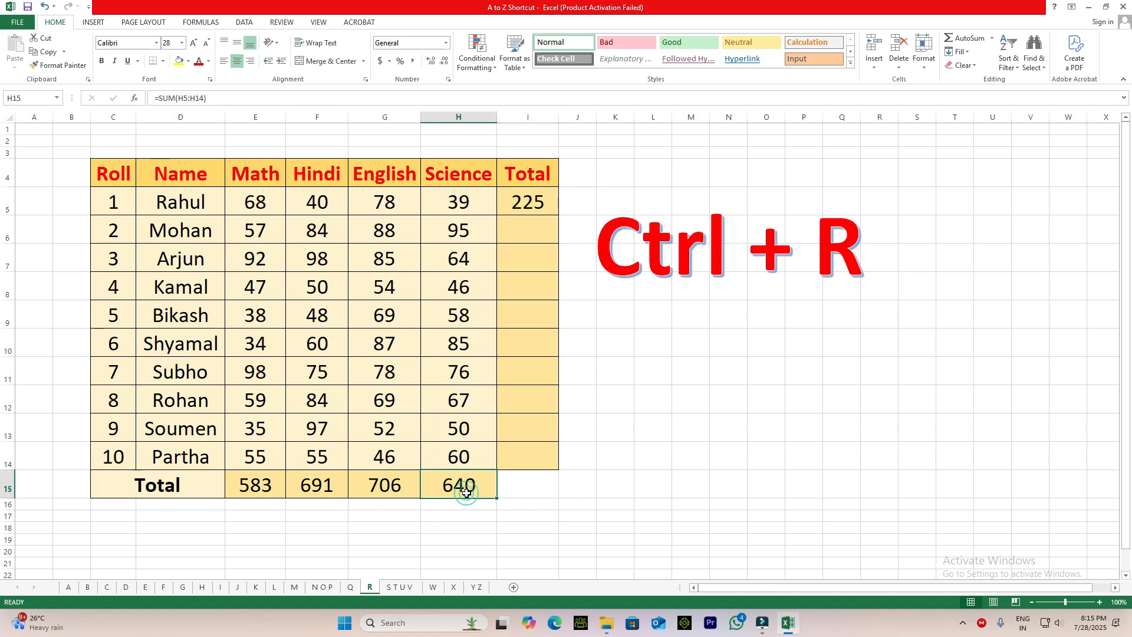
Fill the row total formula from I5 down into I6 and inspect its SUM range without changing it.
click(523, 231)
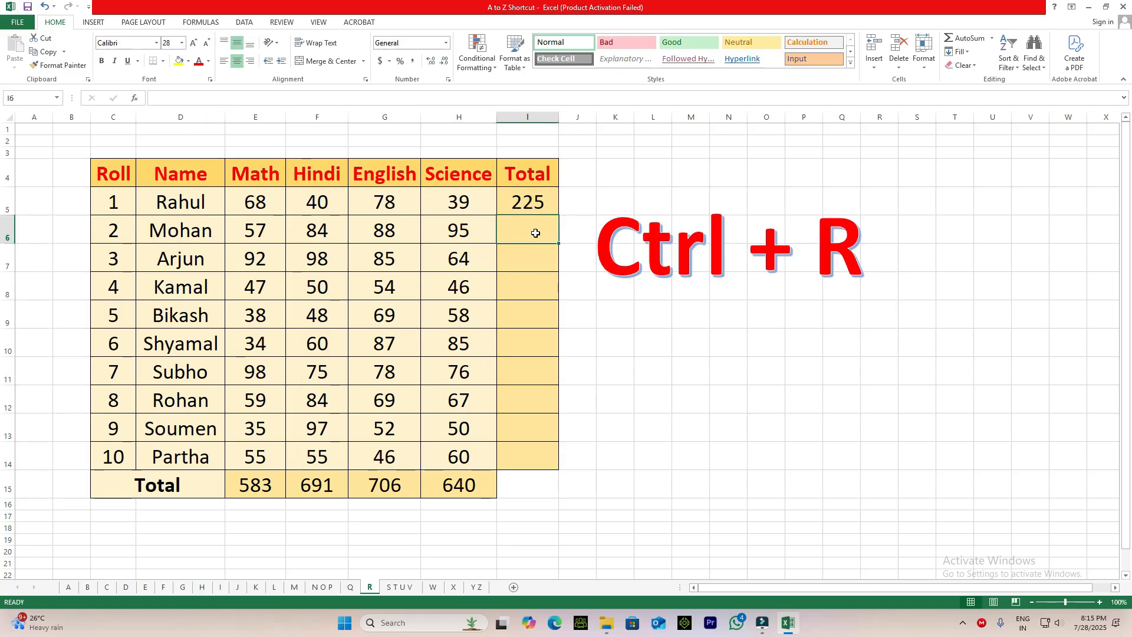
key(ctrl+d)
double_click(519, 229)
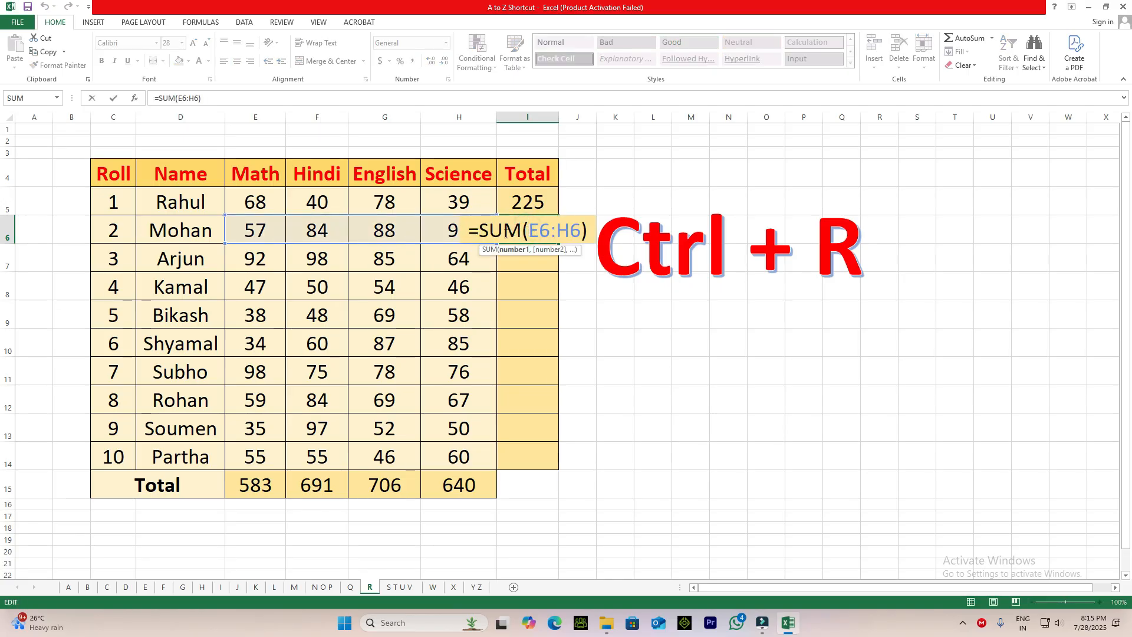
key(Escape)
Fill the row total formula down into I7 and I8, one cell at a time.
click(521, 204)
click(531, 233)
click(536, 256)
key(ctrl+d)
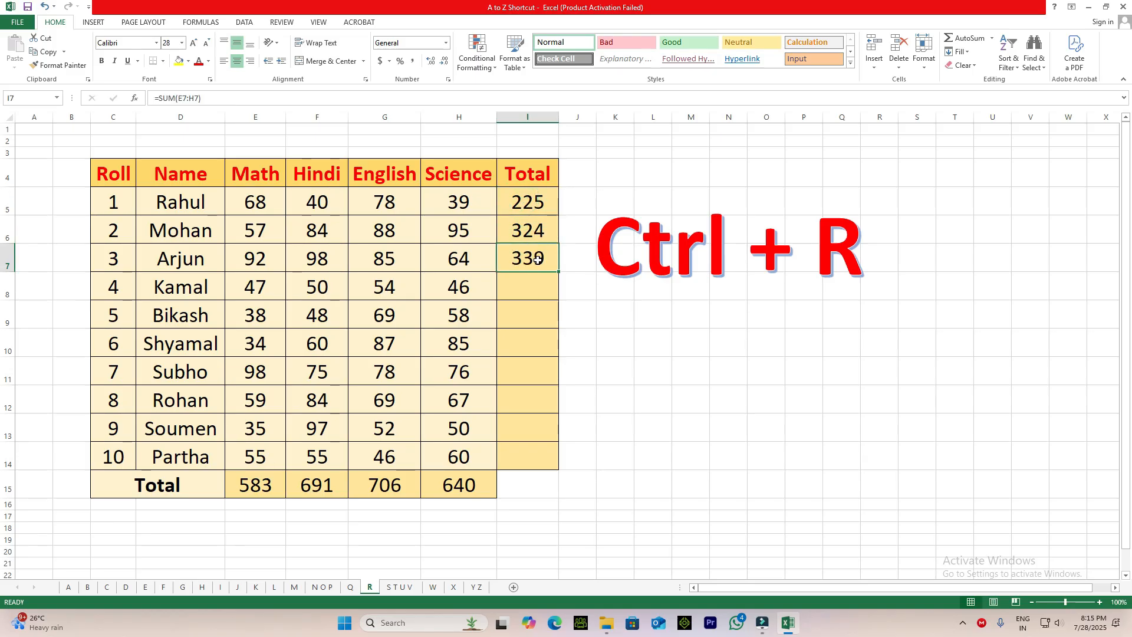
click(538, 288)
key(ctrl+d)
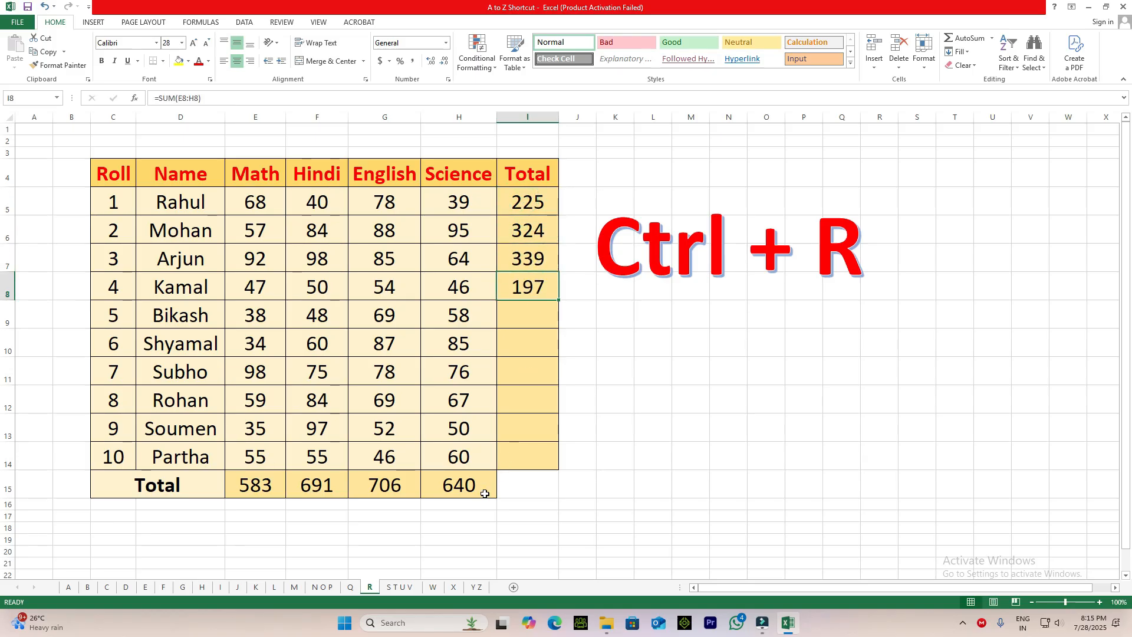
Fill the column total formula from H15 right into I15 and inspect the formulas in I15 and I8.
click(514, 488)
key(ctrl+r)
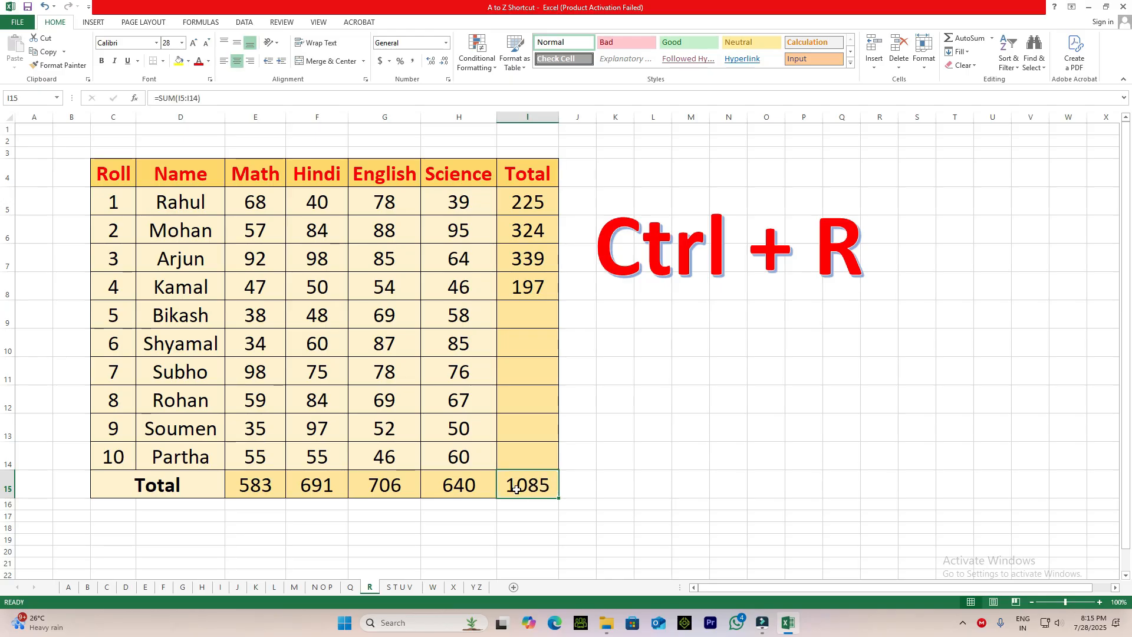
double_click(521, 490)
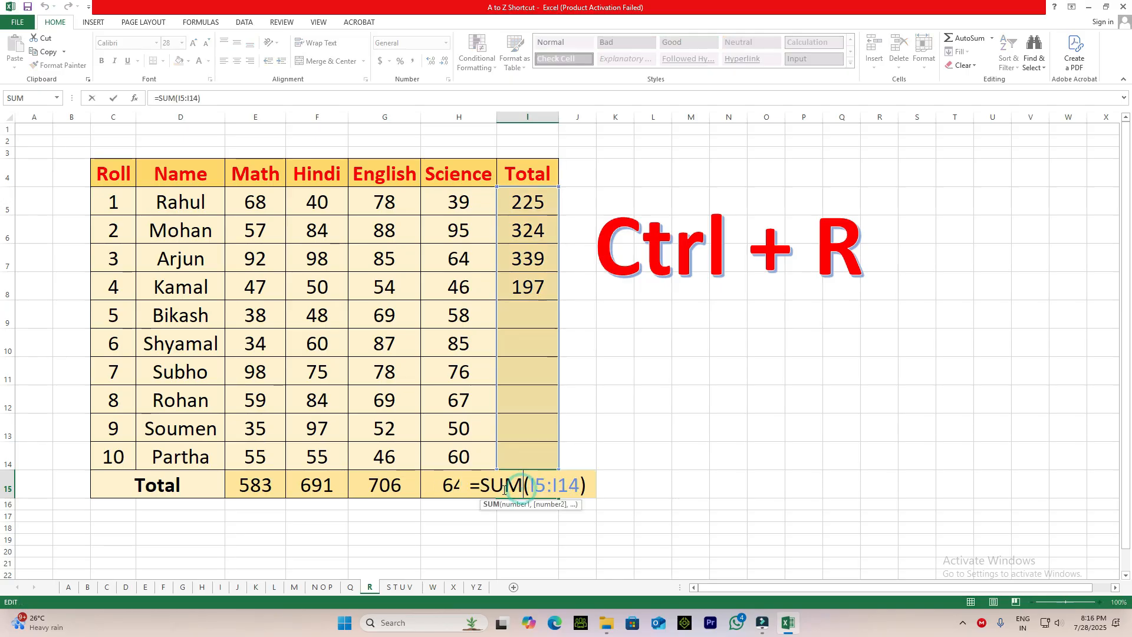
key(Escape)
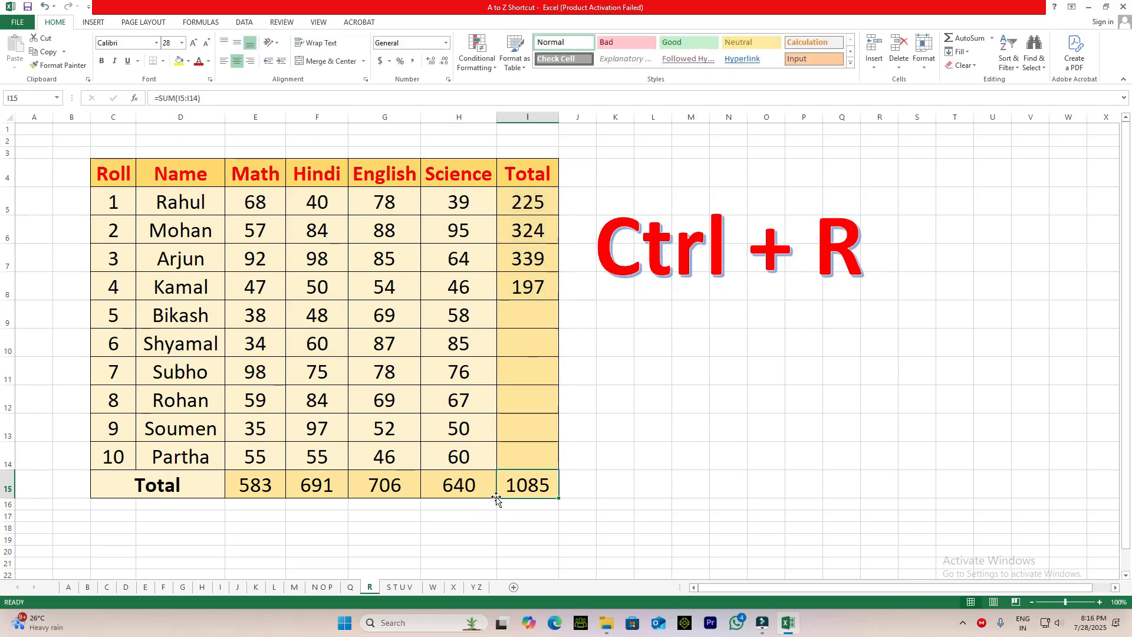
click(459, 487)
click(523, 488)
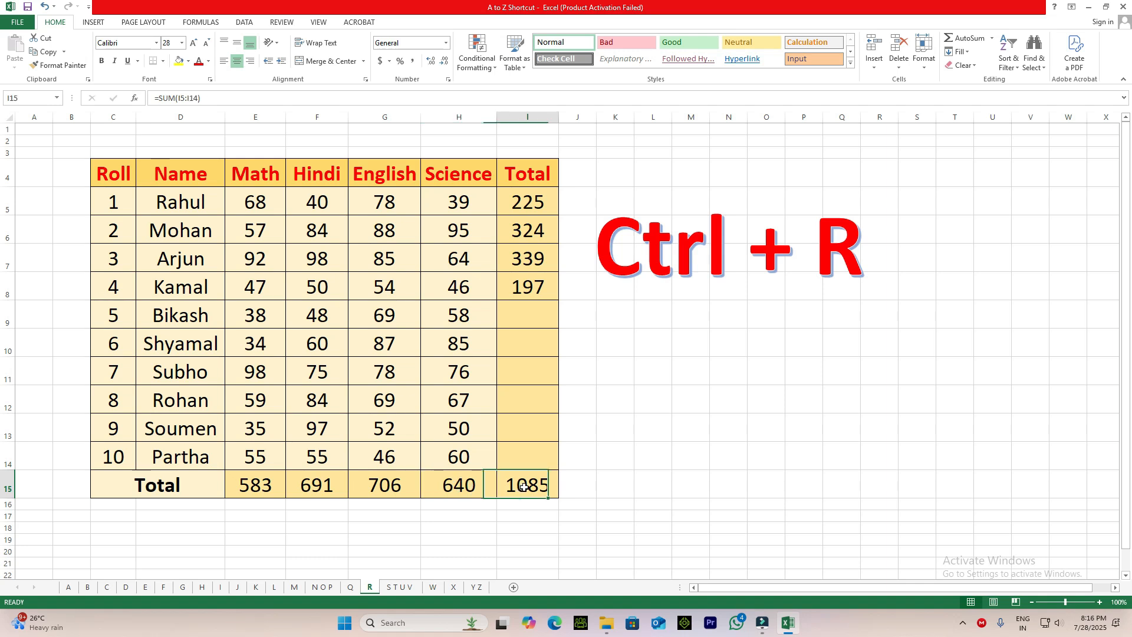
double_click(541, 284)
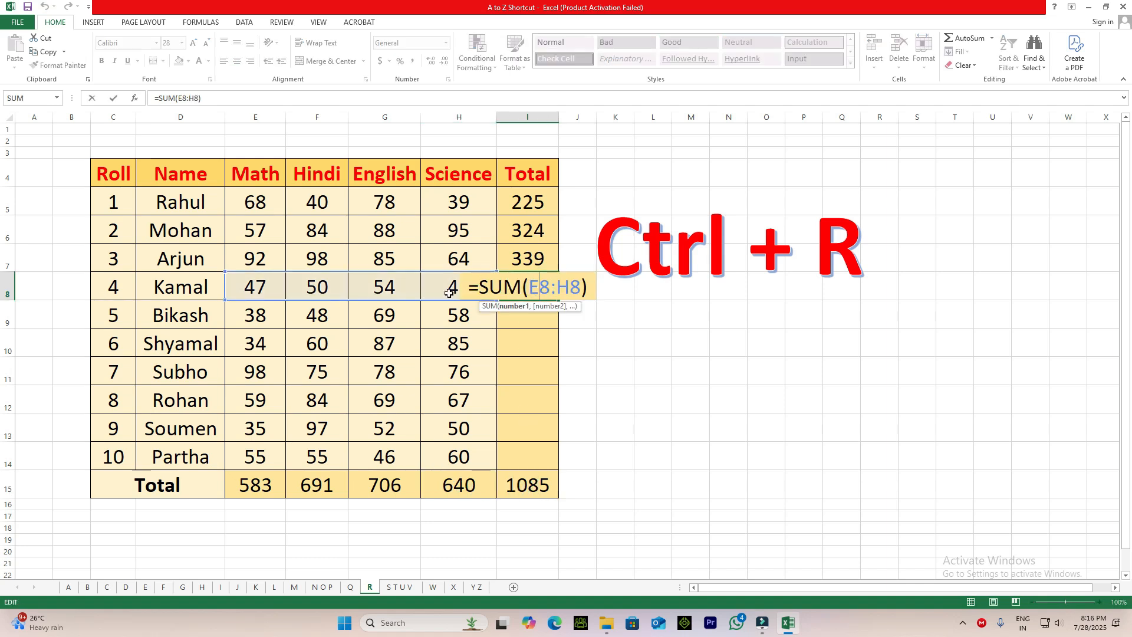
key(Escape)
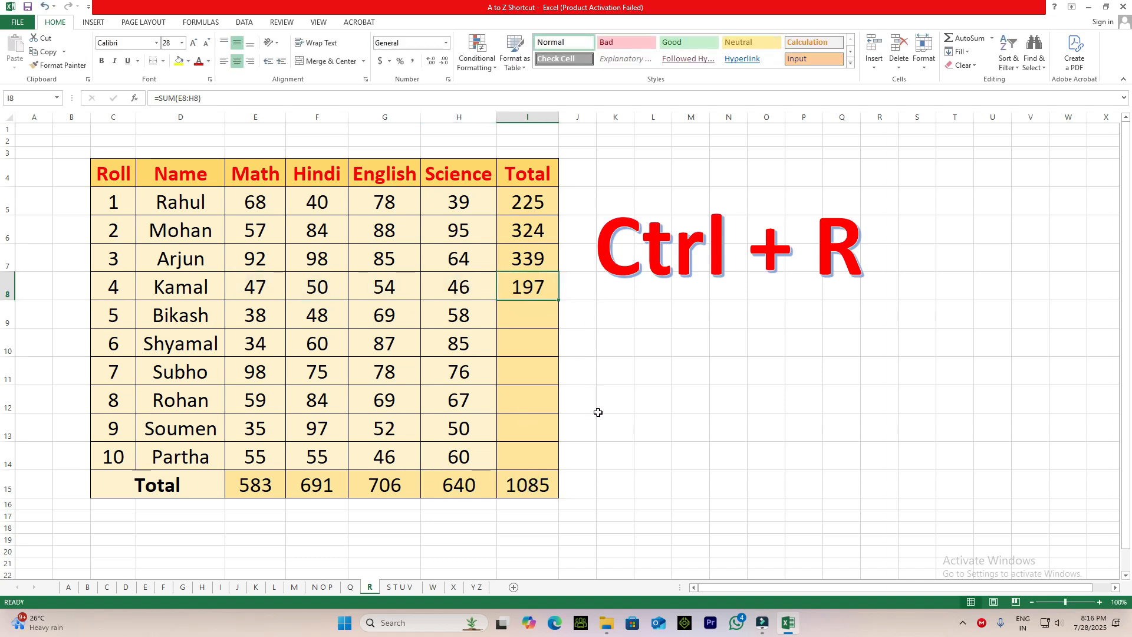
Undo all the fill-right and fill-down totals, leaving only the original totals in E15 and I5.
key(ctrl+z)
key(ctrl+z)
key(ctrl+z)
key(ctrl+z)
key(ctrl+z)
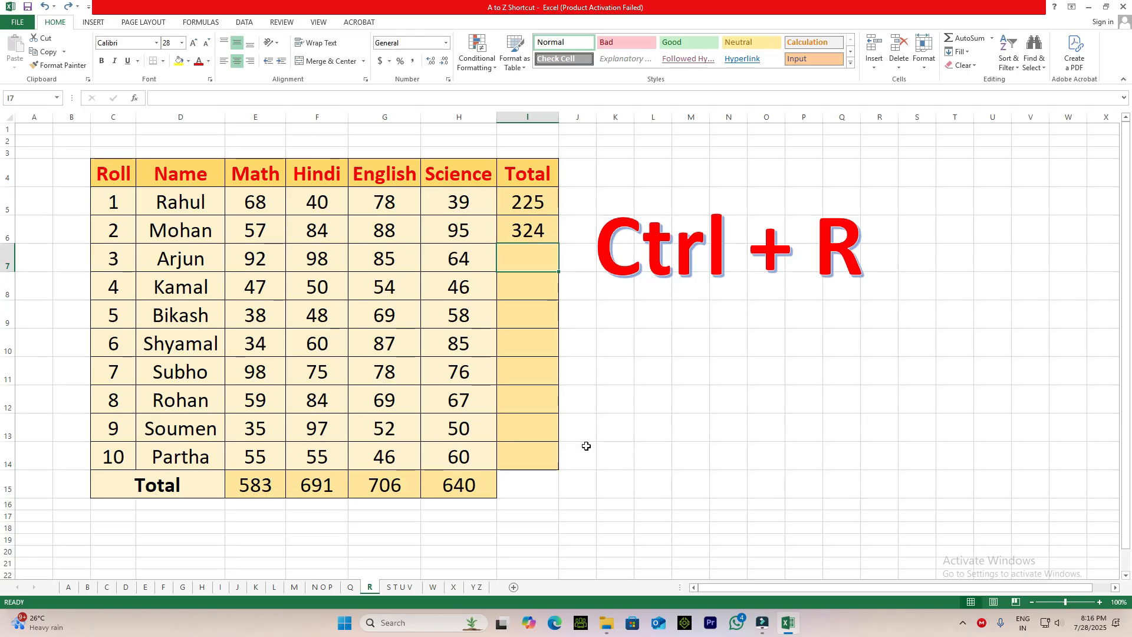
key(ctrl+z)
key(ctrl+z)
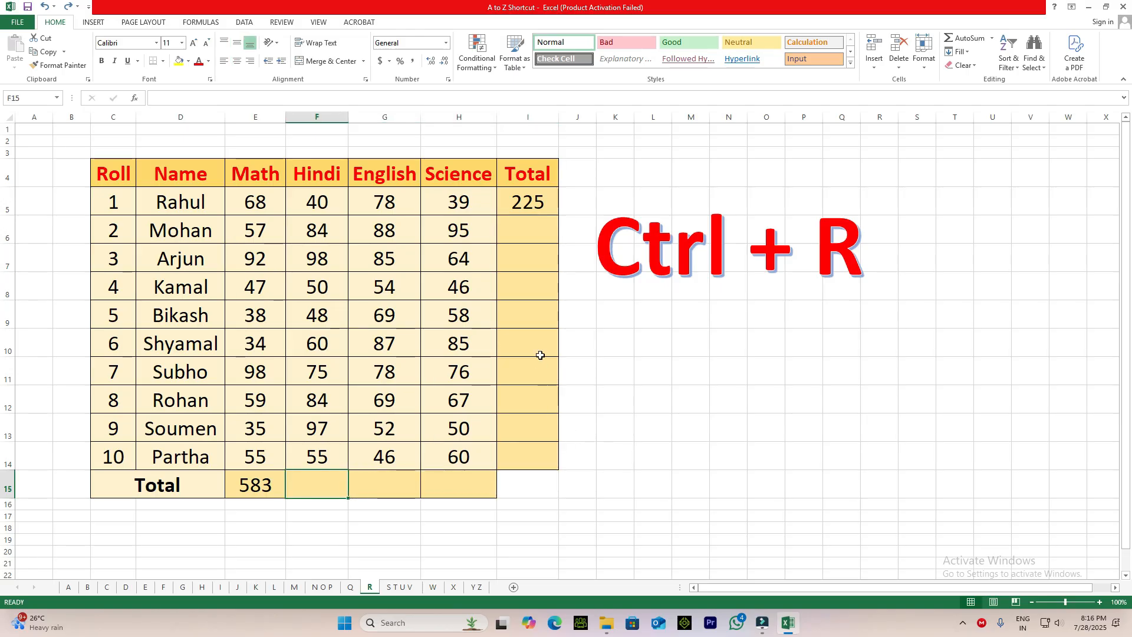
Compare the total in I5 with the empty cell I6 below it, and select the empty Hindi total F15.
click(522, 229)
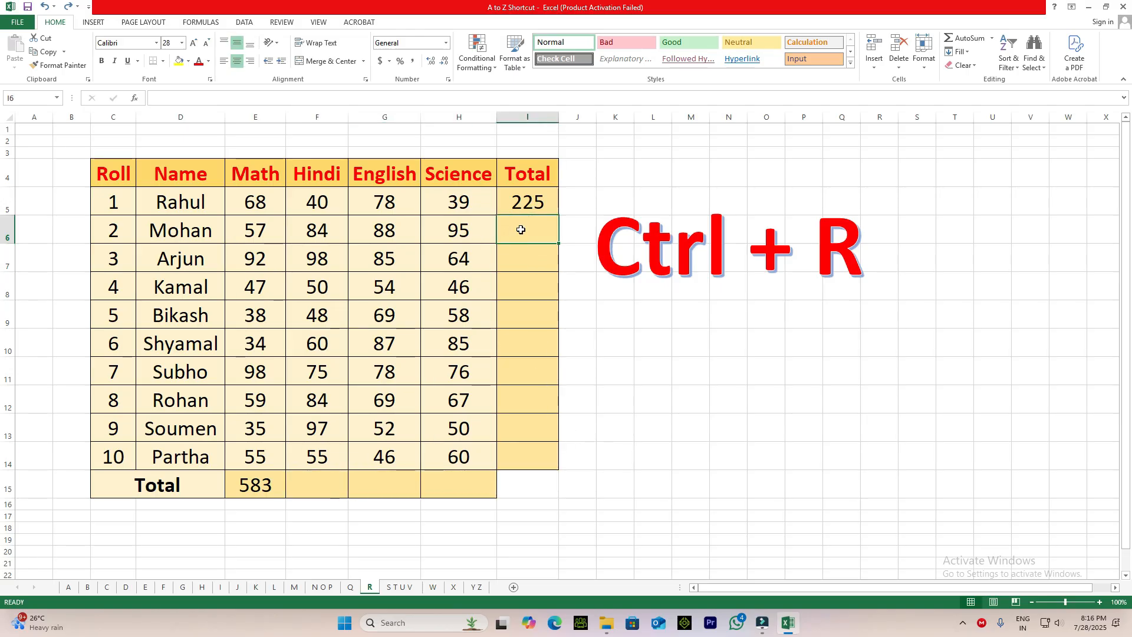
click(525, 207)
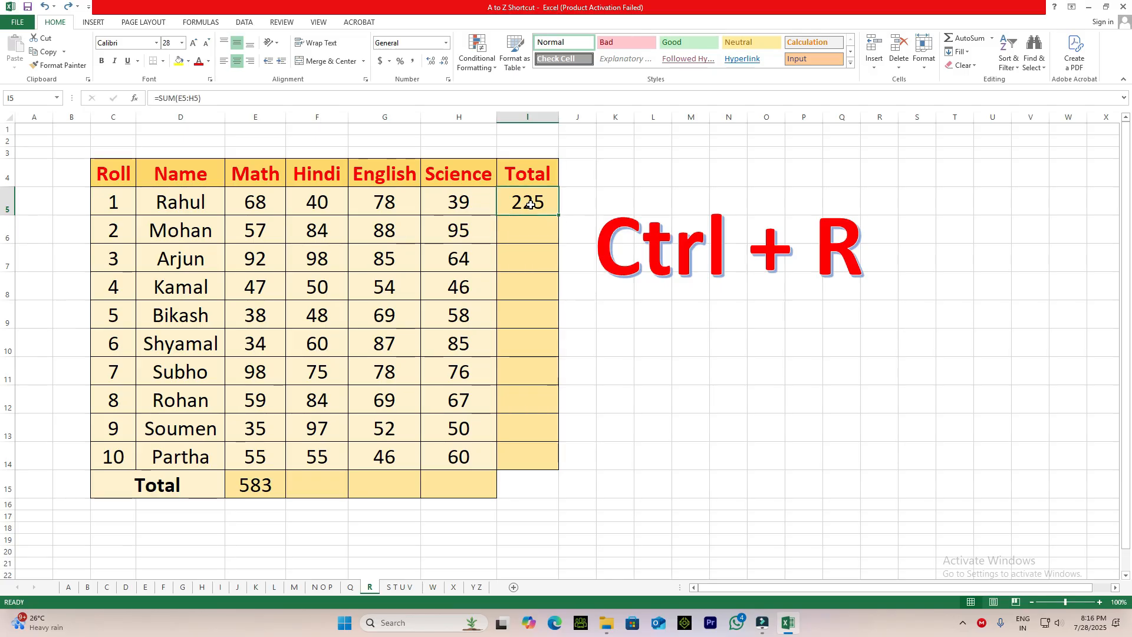
click(523, 239)
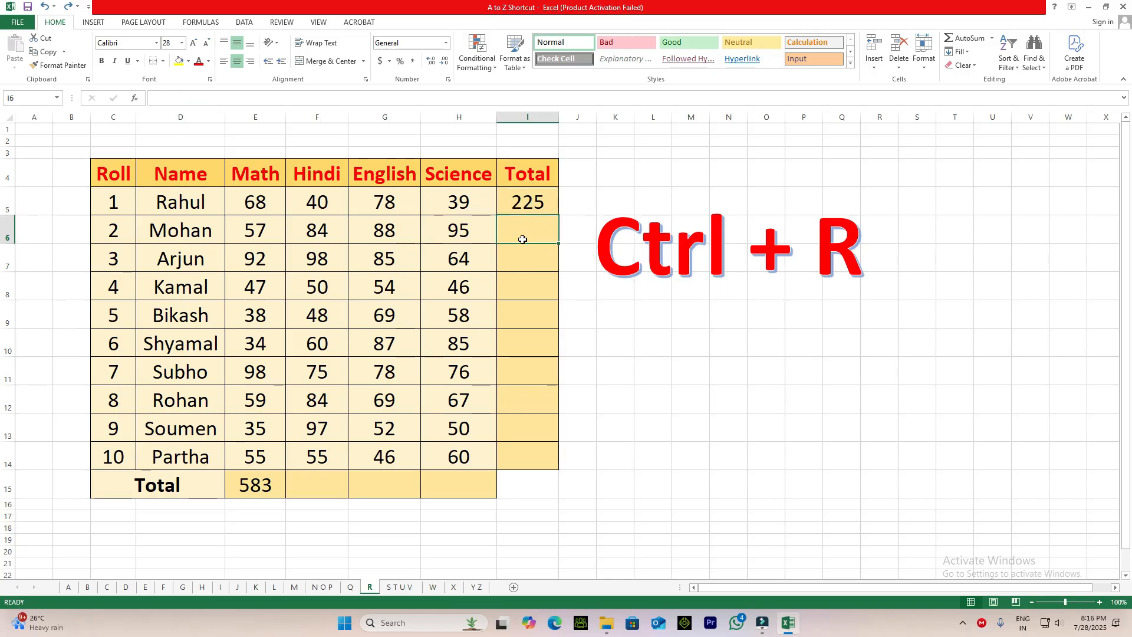
click(527, 203)
click(522, 233)
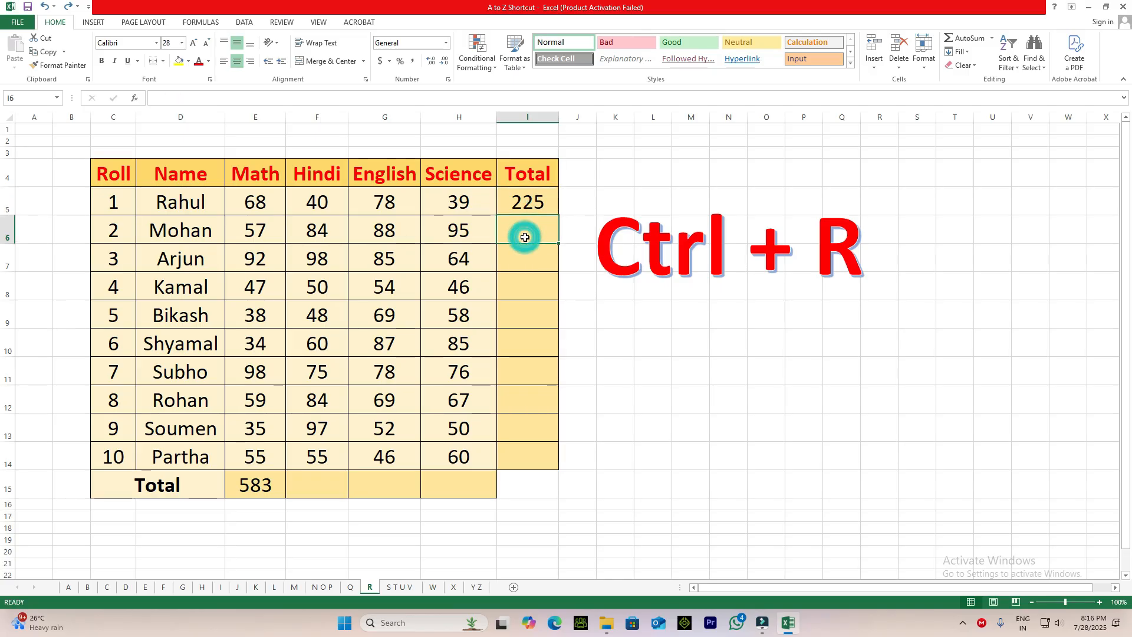
click(302, 487)
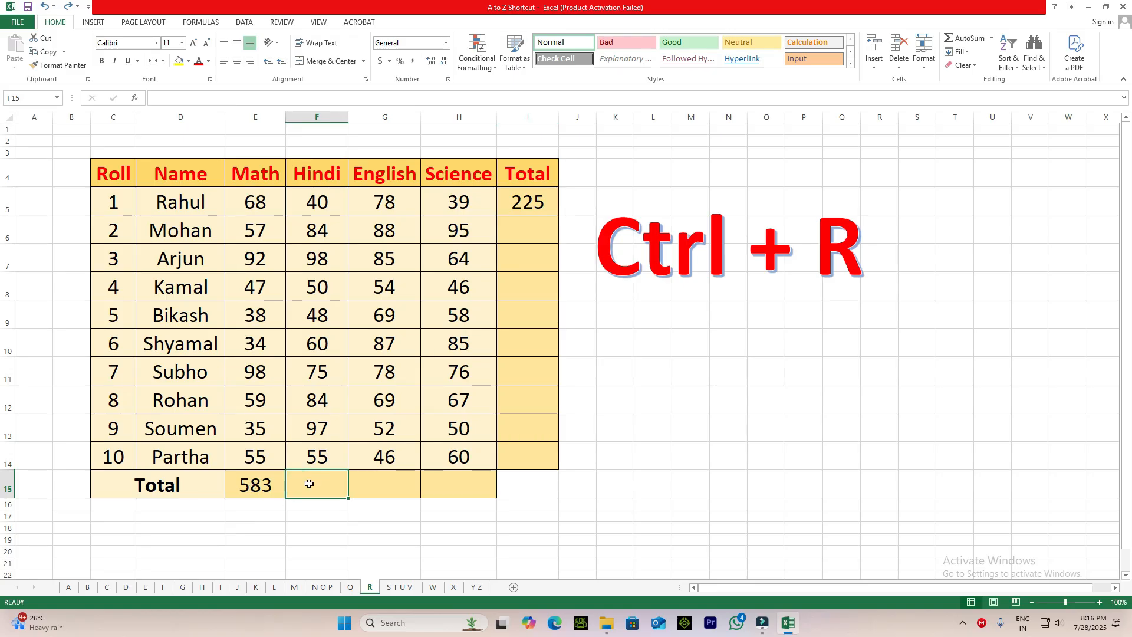
click(309, 484)
click(323, 487)
Open the S T U V sheet, review the table on sheet L for comparison, and return to S T U V.
click(398, 588)
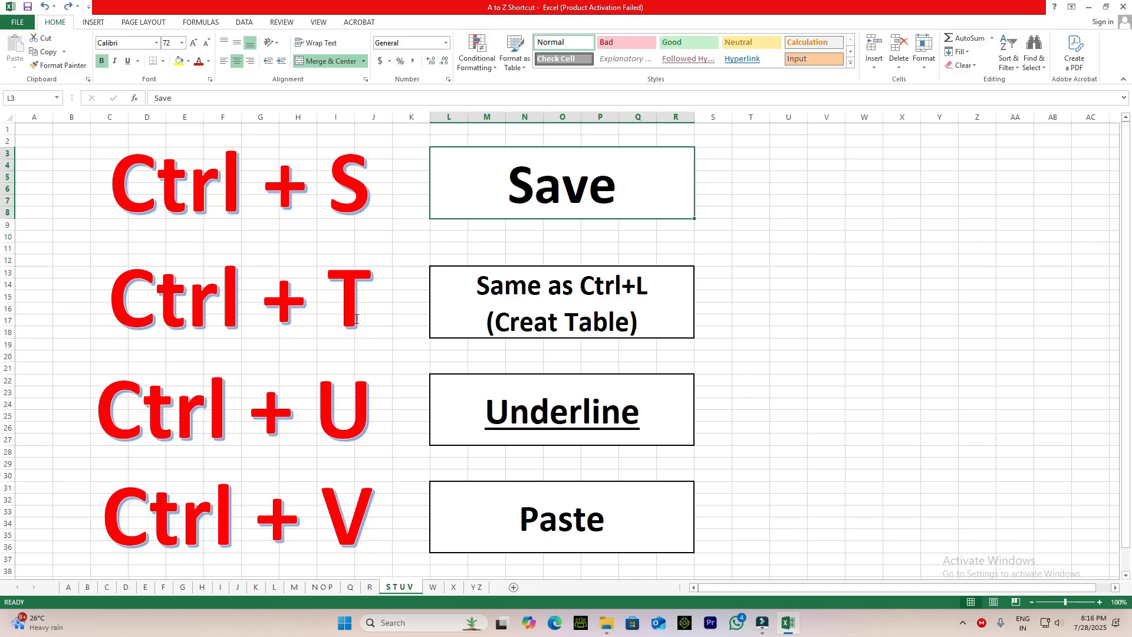
click(274, 586)
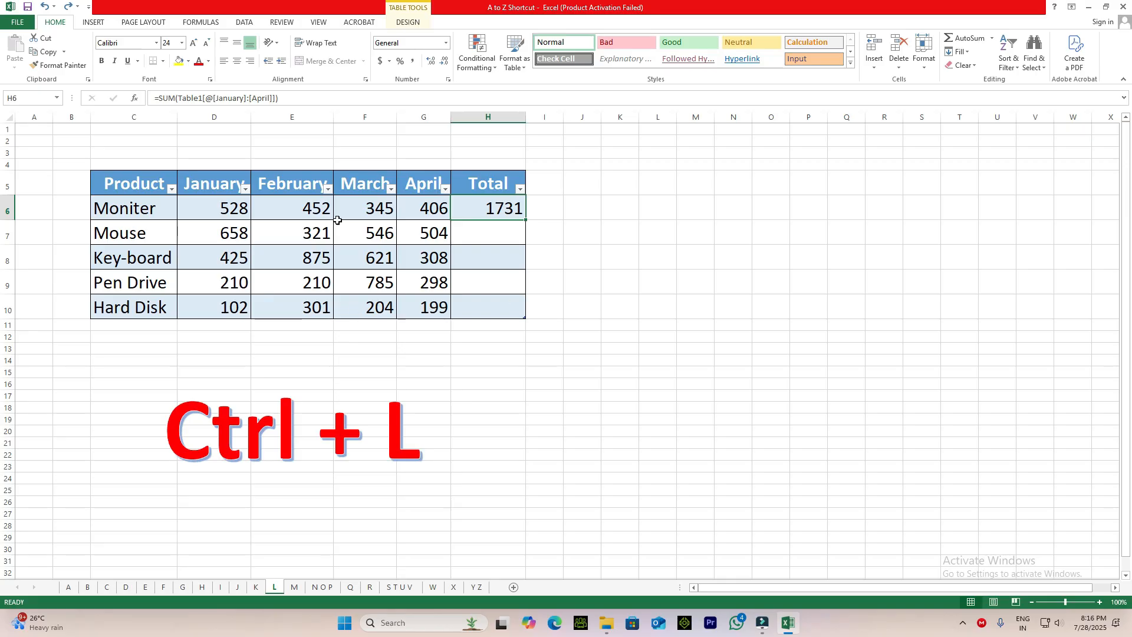
click(468, 303)
click(400, 587)
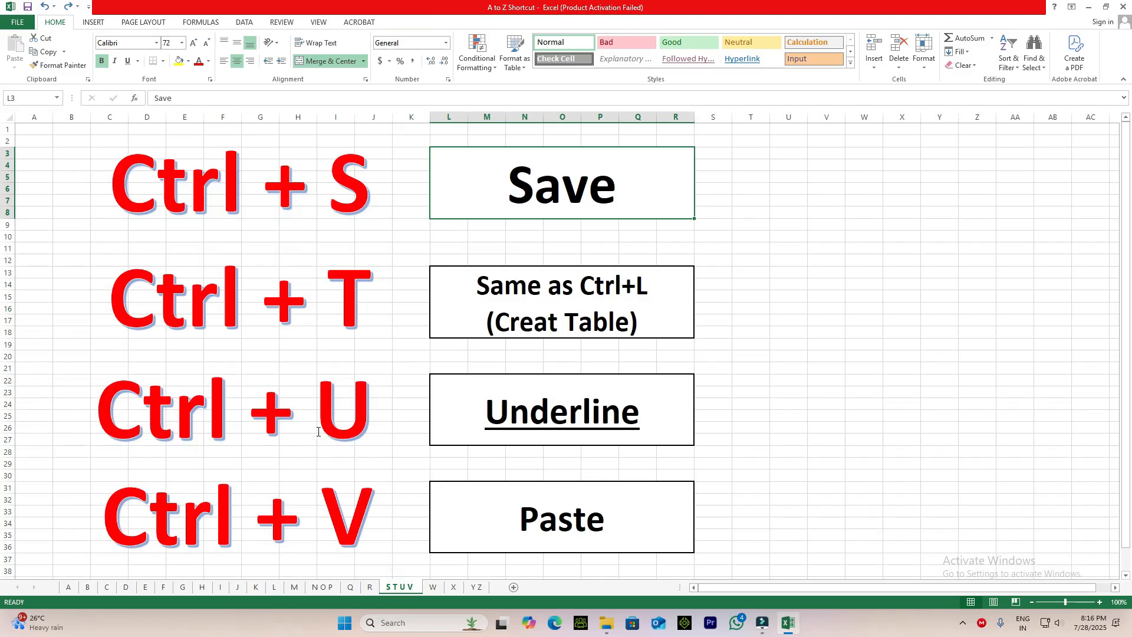
Enter Excel in the empty cell U18 and underline it to demonstrate the Ctrl + U entry.
click(577, 420)
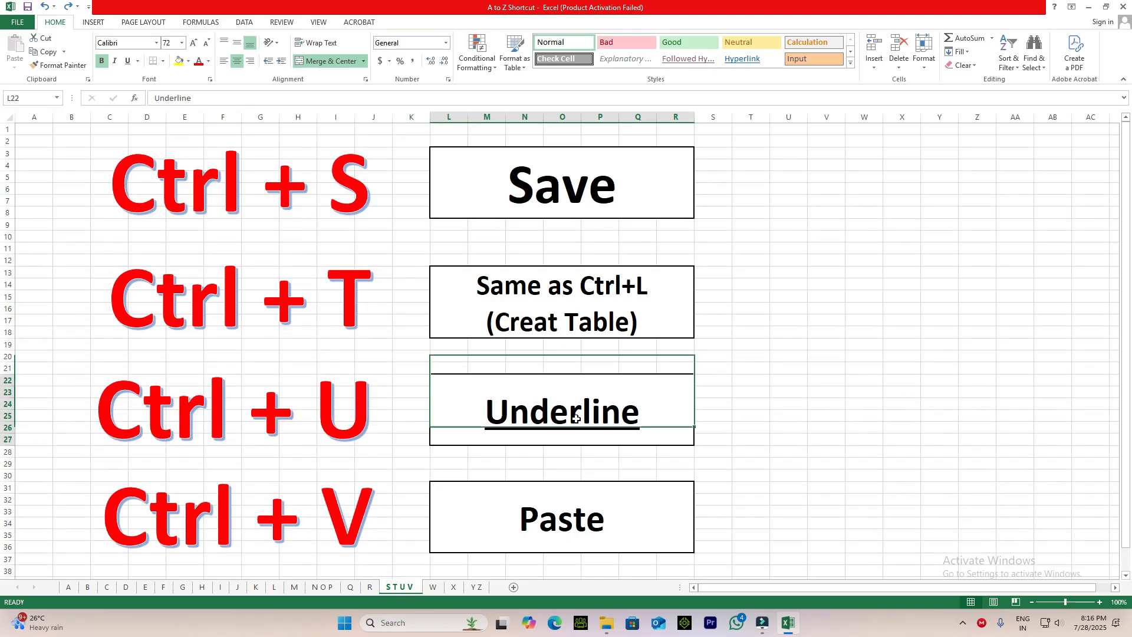
click(800, 337)
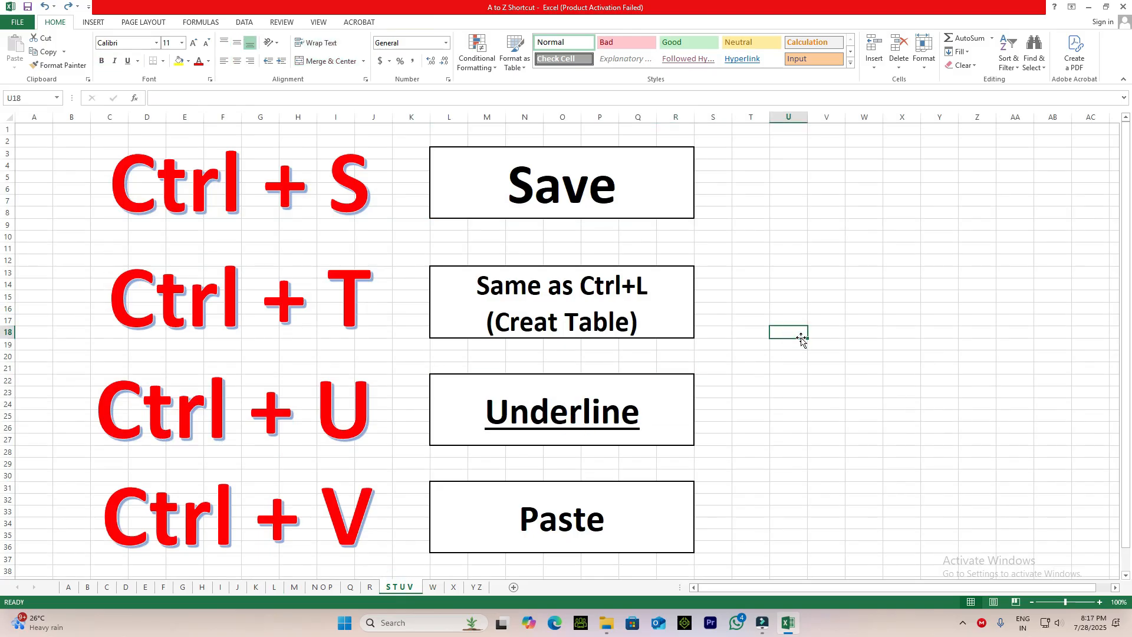
text(Excel)
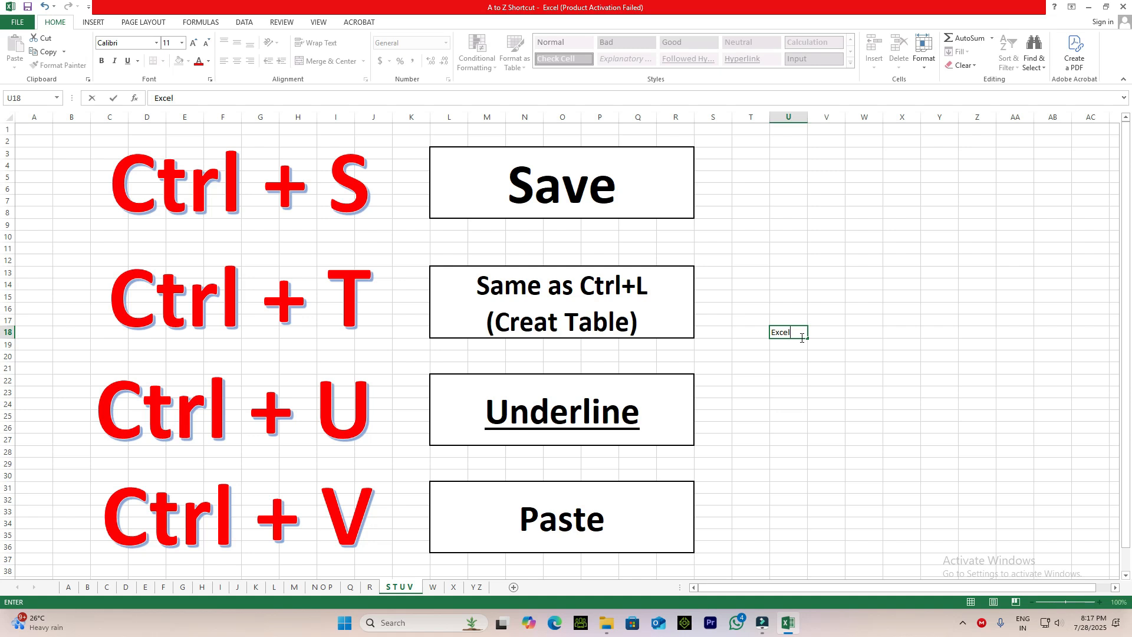
key(ctrl+Return)
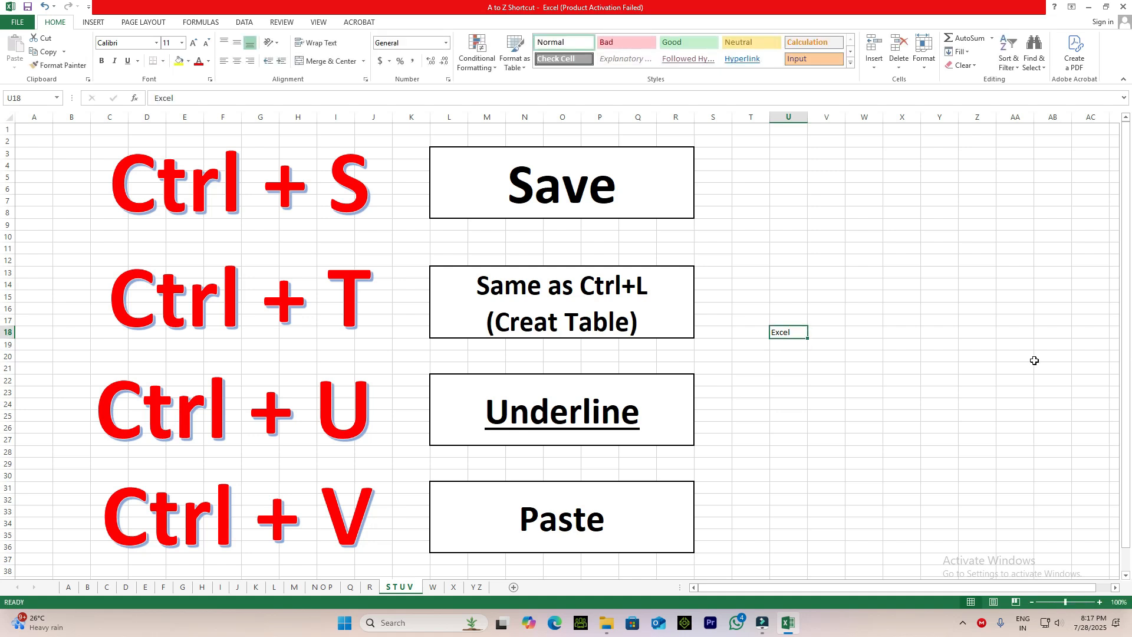
key(ctrl+u)
Clear the underlined Excel text from cell U18.
click(866, 429)
click(788, 334)
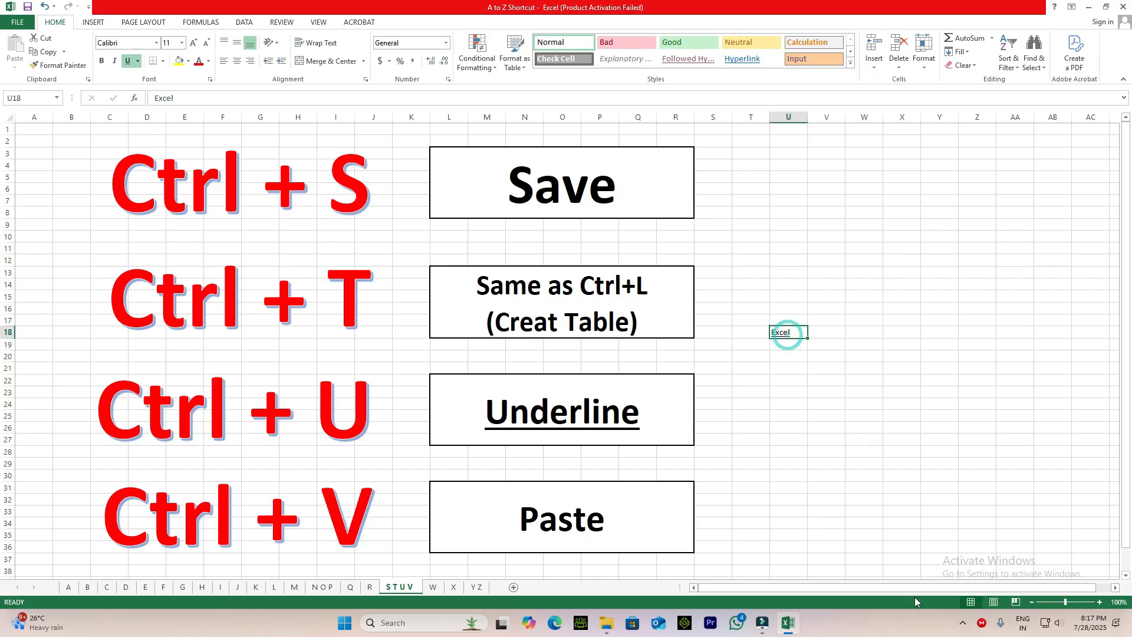
key(Delete)
Copy the merged Paste box at L31 and paste it into the empty area starting at V29.
click(550, 522)
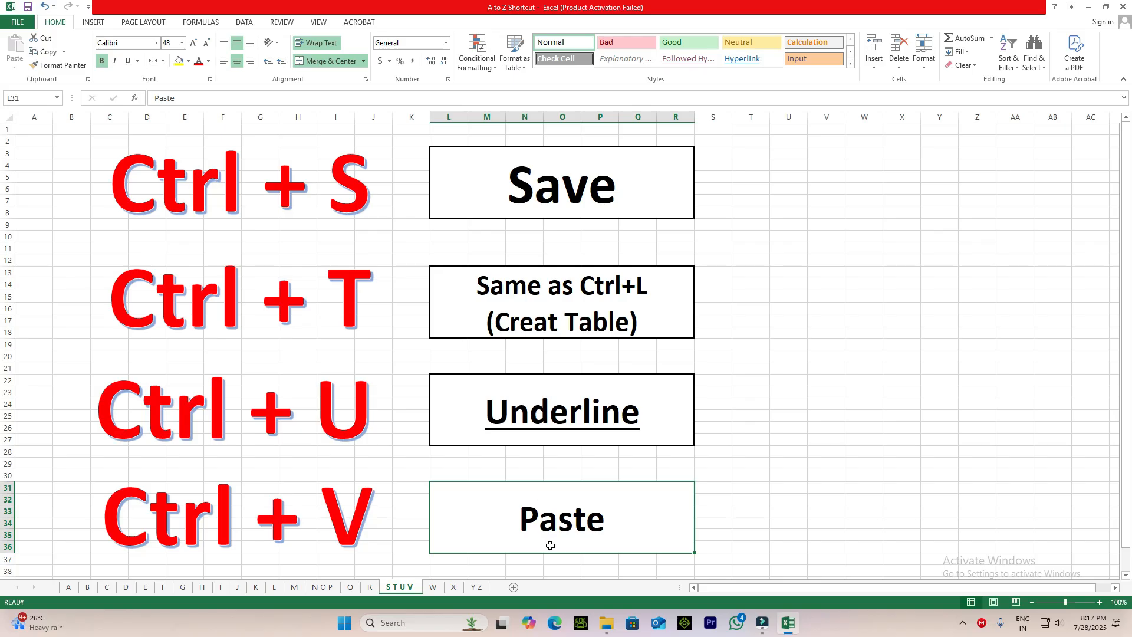
key(ctrl+c)
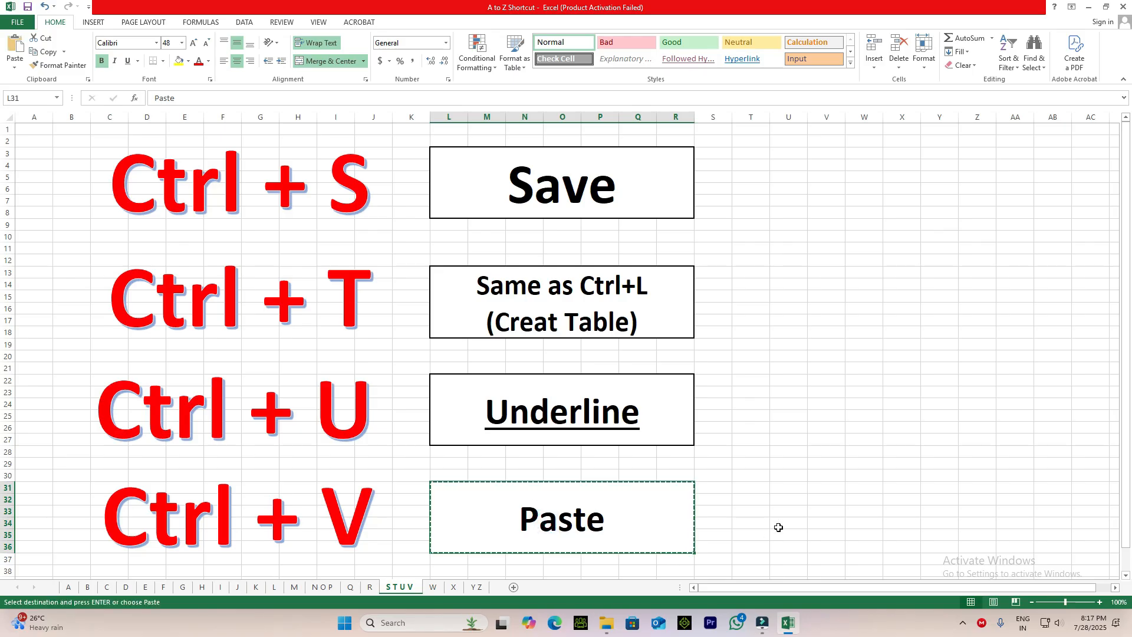
click(817, 463)
key(ctrl+v)
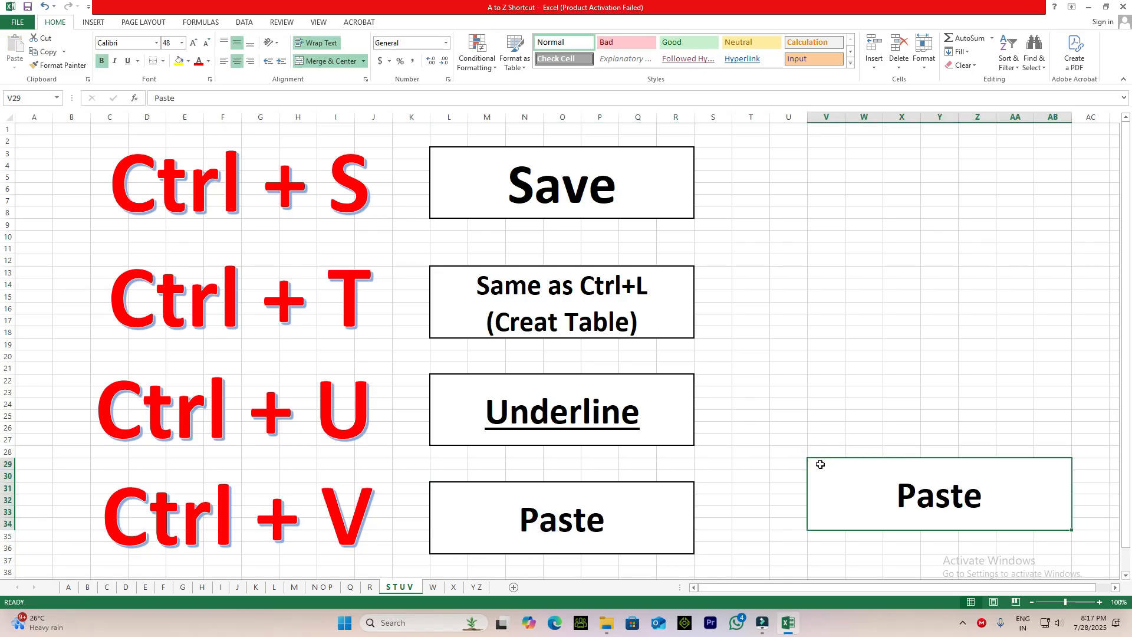
click(859, 477)
click(863, 458)
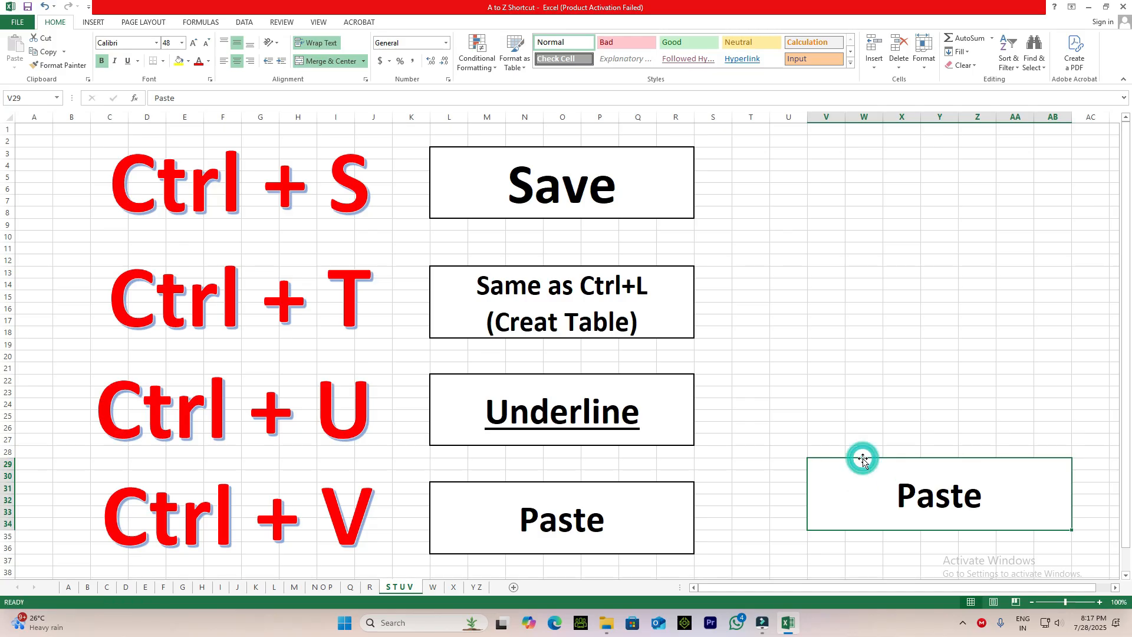
Undo the paste of the merged Paste box at V29.
key(ctrl+z)
click(911, 464)
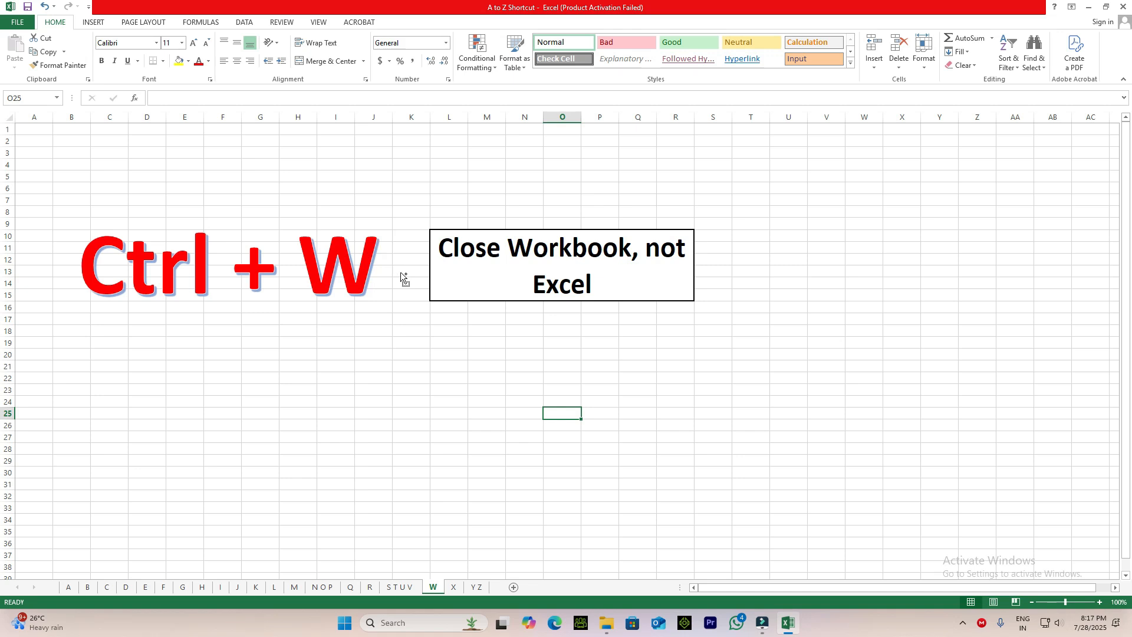
Close the A to Z Shortcut workbook without saving its changes, and reopen it from the recent workbooks.
key(ctrl+w)
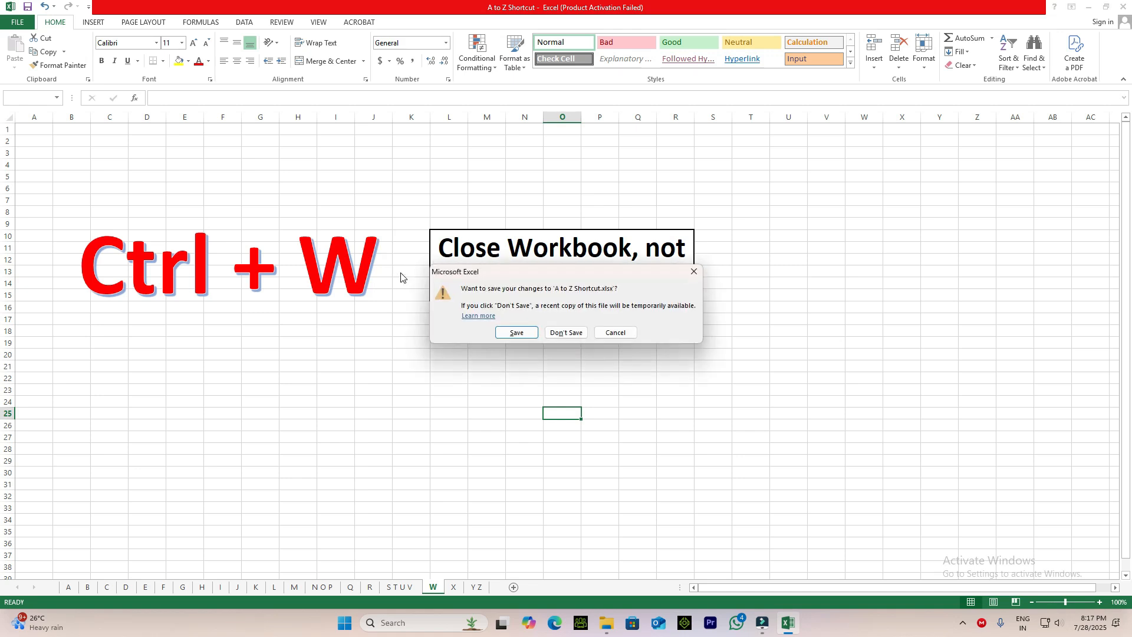
click(559, 333)
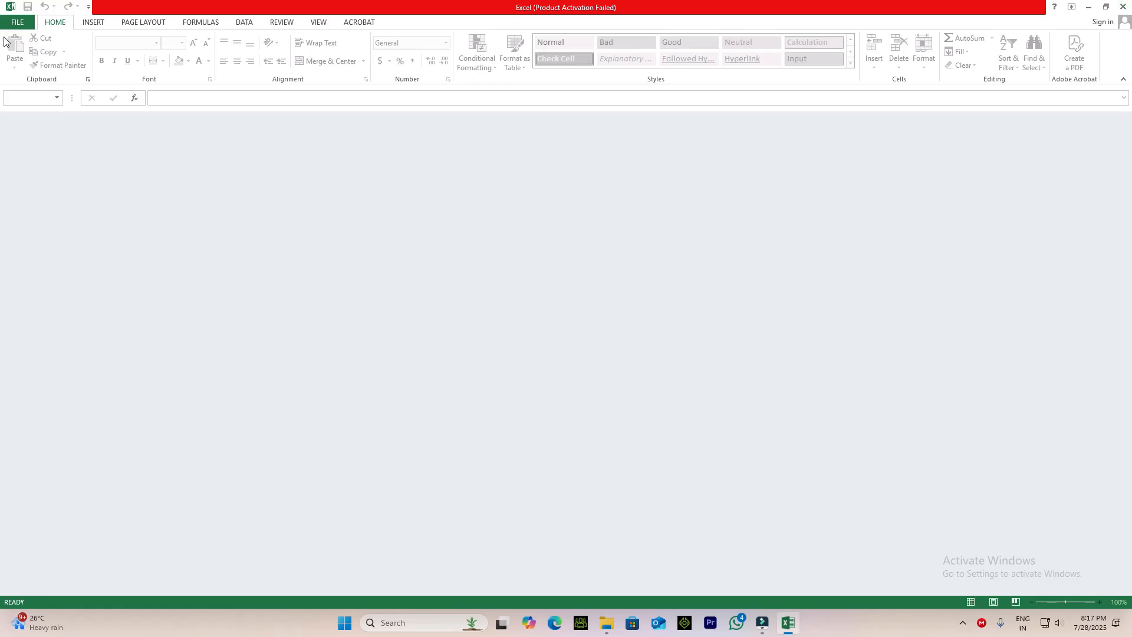
click(17, 23)
click(355, 111)
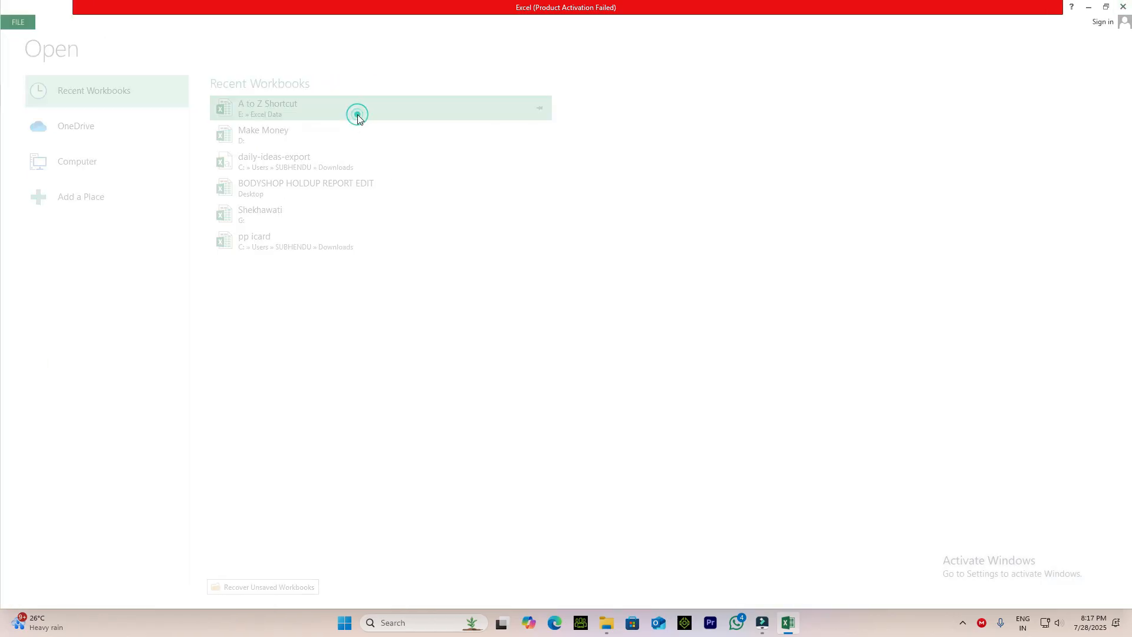
Review the Ctrl + W entry on sheet W, and return to sheet X.
click(566, 466)
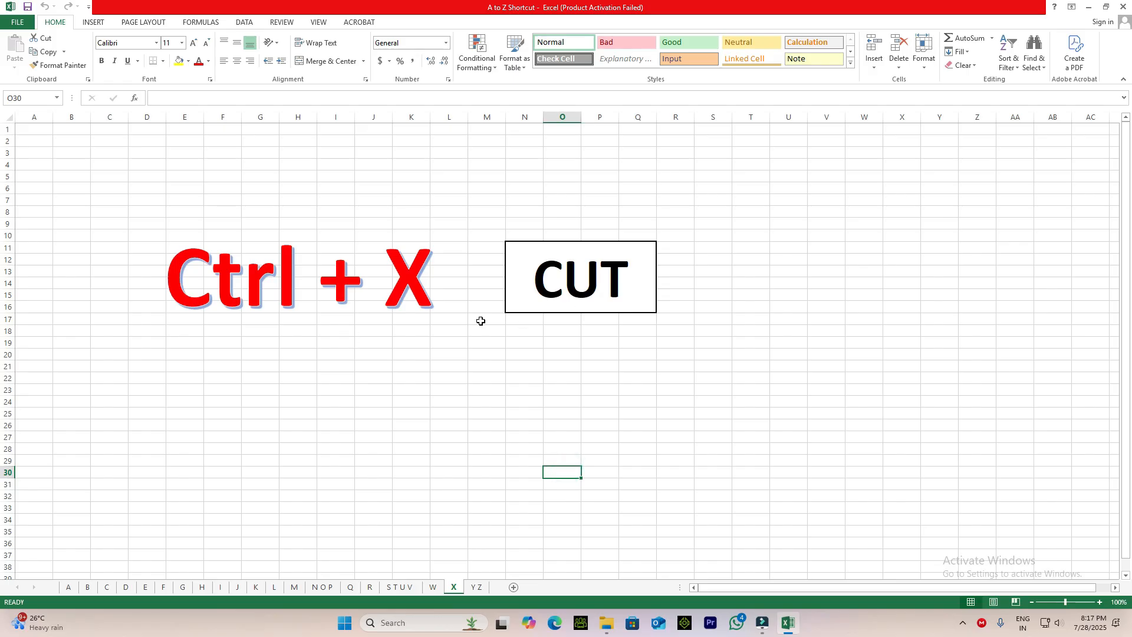
click(432, 586)
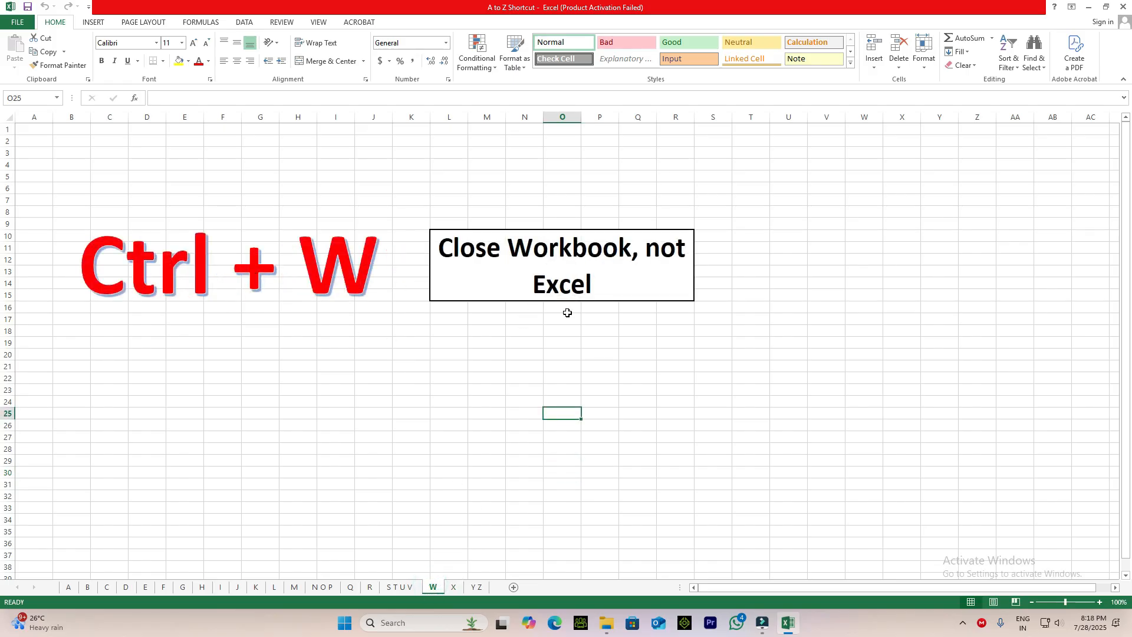
click(455, 586)
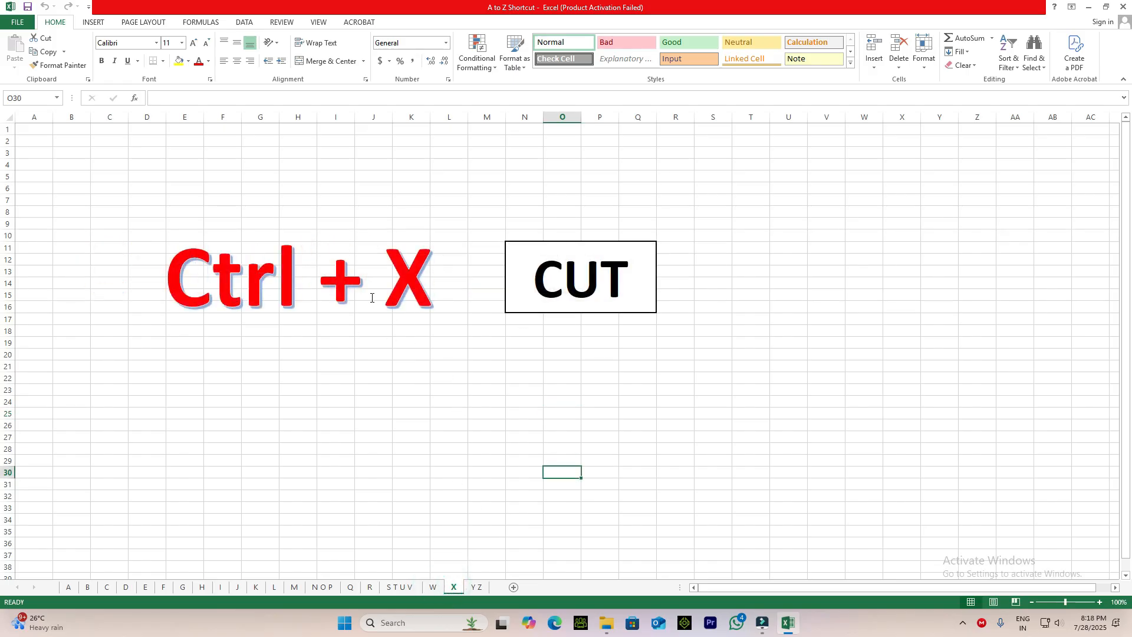
click(423, 271)
click(534, 439)
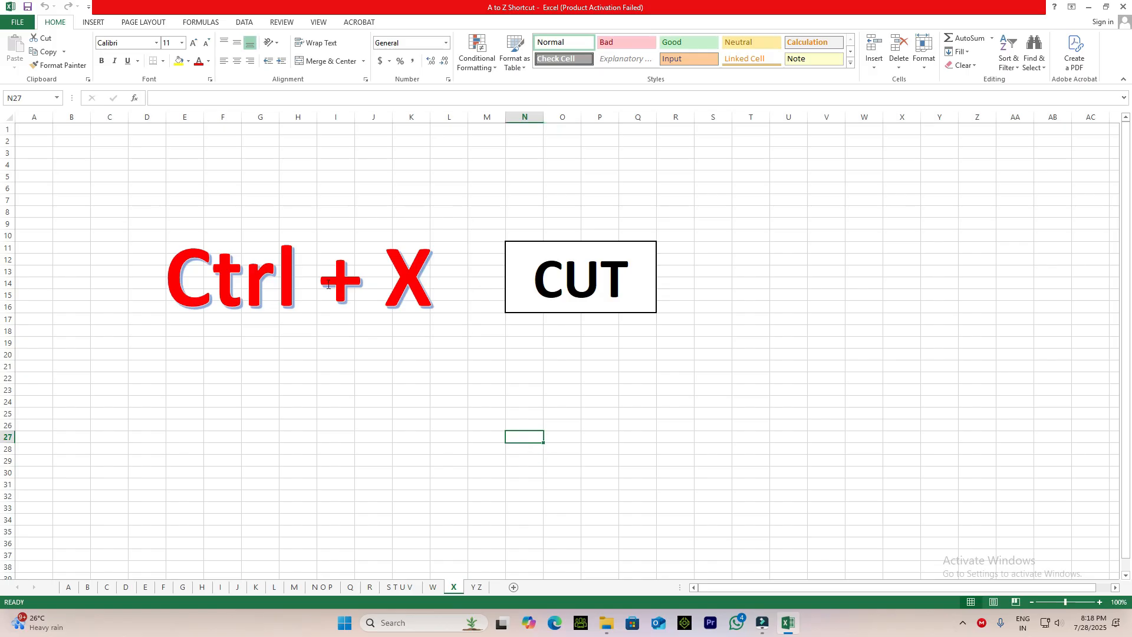
Enter Excel in cell L26 below the Ctrl + X entry.
click(449, 421)
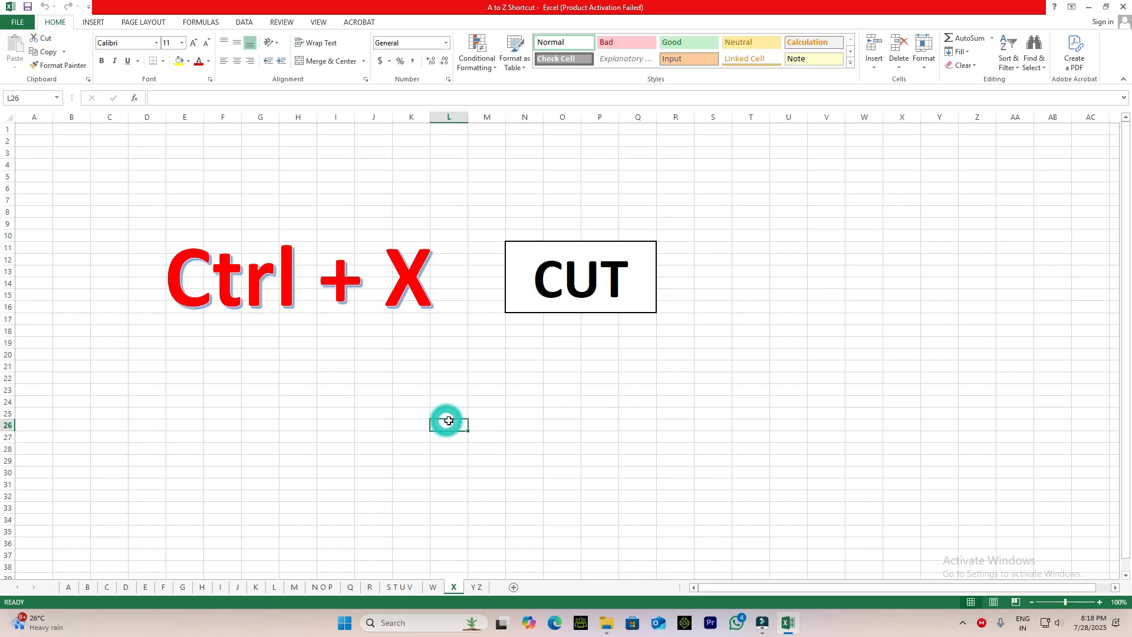
text(Excel)
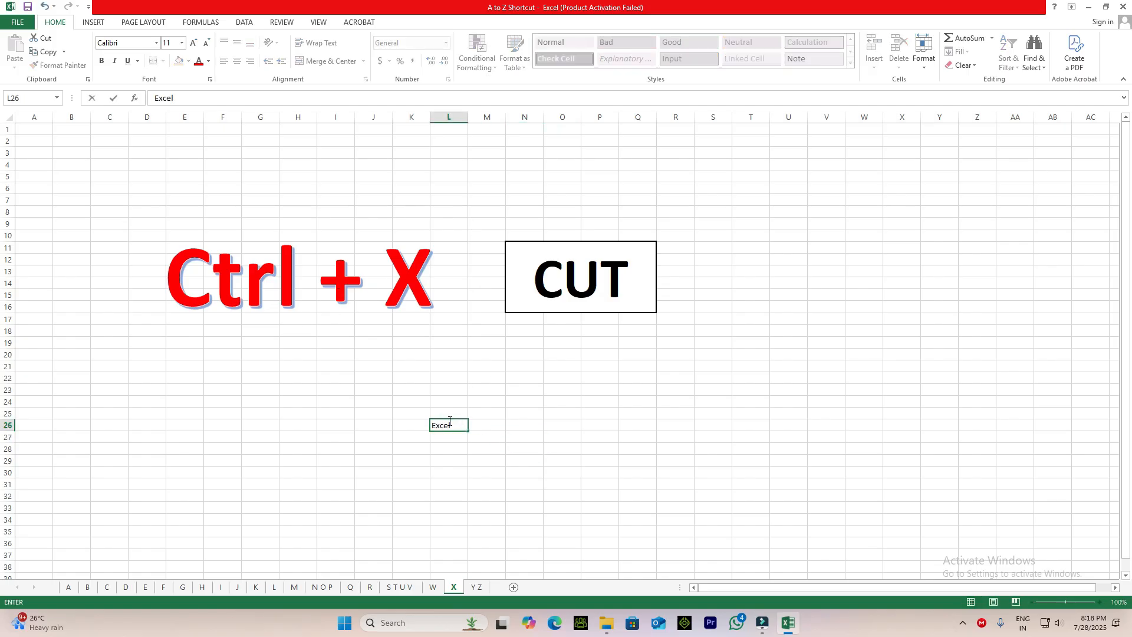
key(Return)
Try pasting the Excel text from L26 into O26, and undo the paste.
click(449, 423)
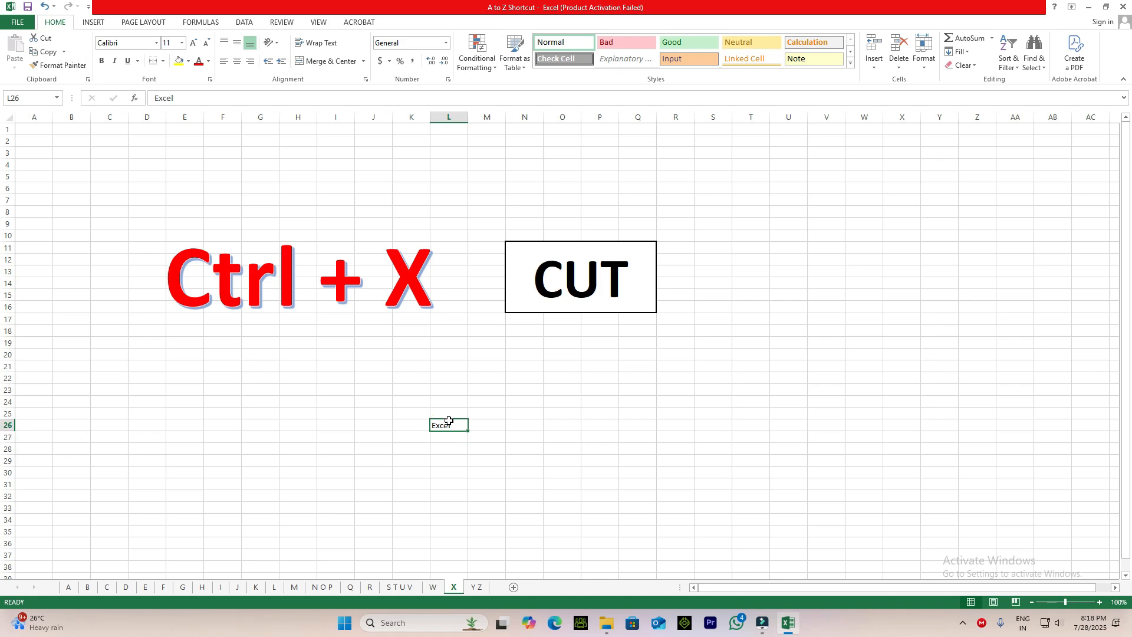
key(ctrl+x)
click(554, 422)
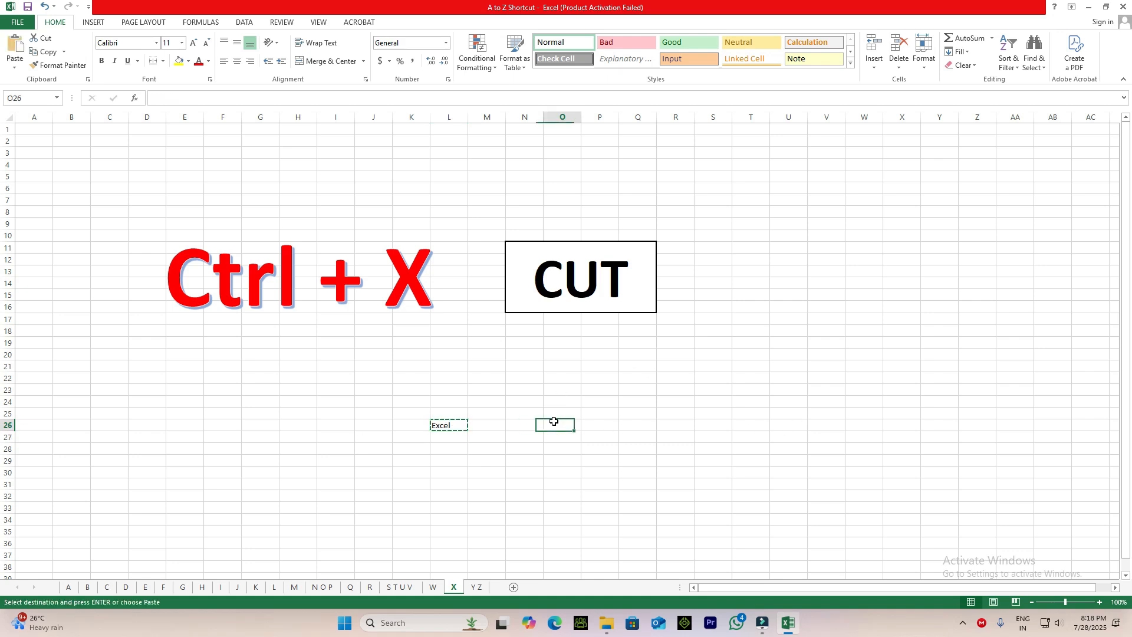
key(ctrl+v)
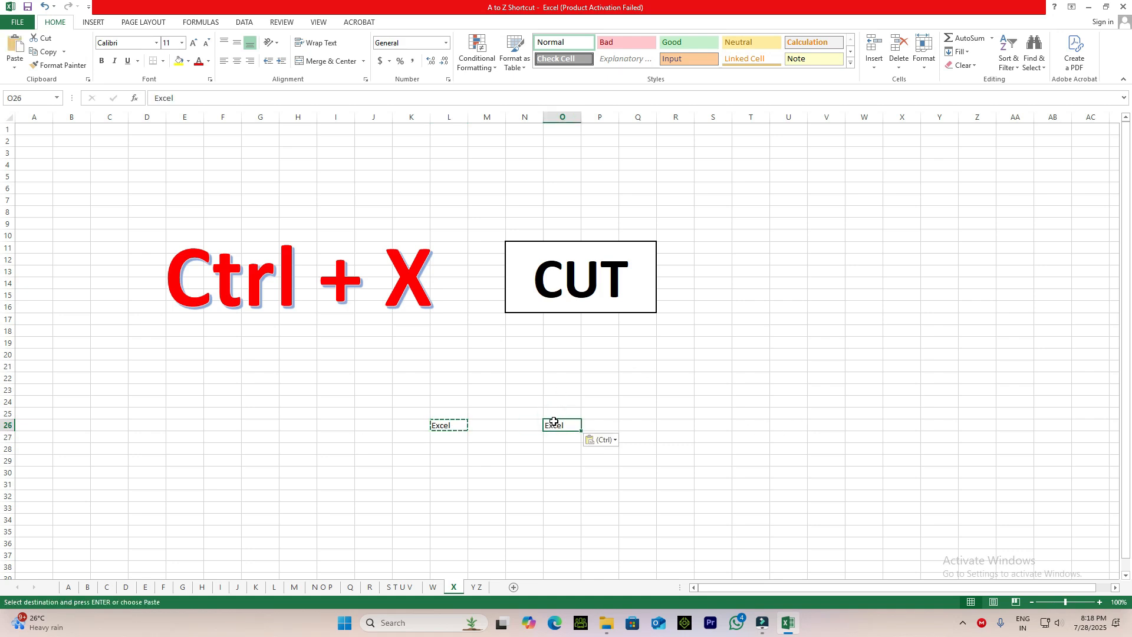
key(ctrl+z)
Cut the Excel text from L26, paste it into O26, and check both cells.
click(448, 425)
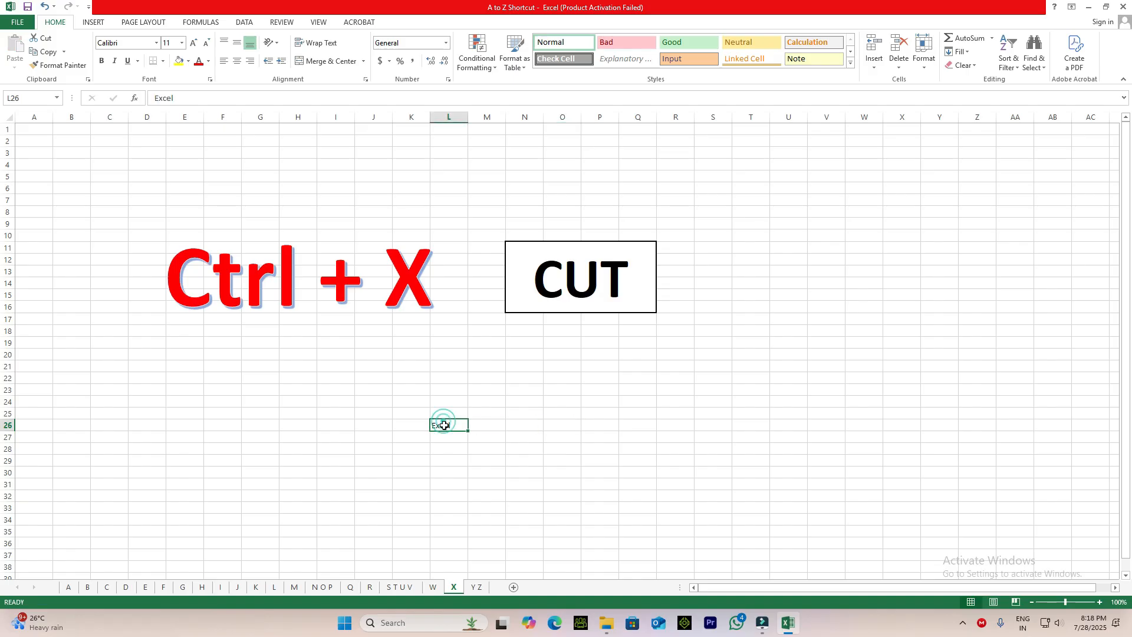
key(ctrl+x)
click(554, 425)
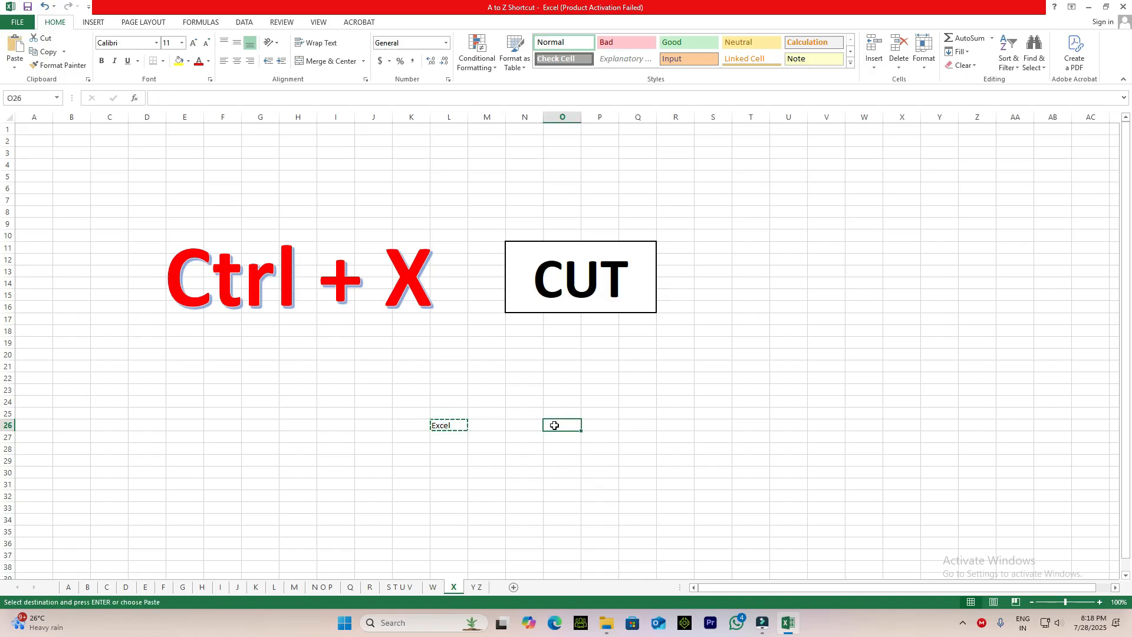
key(ctrl+v)
key(Return)
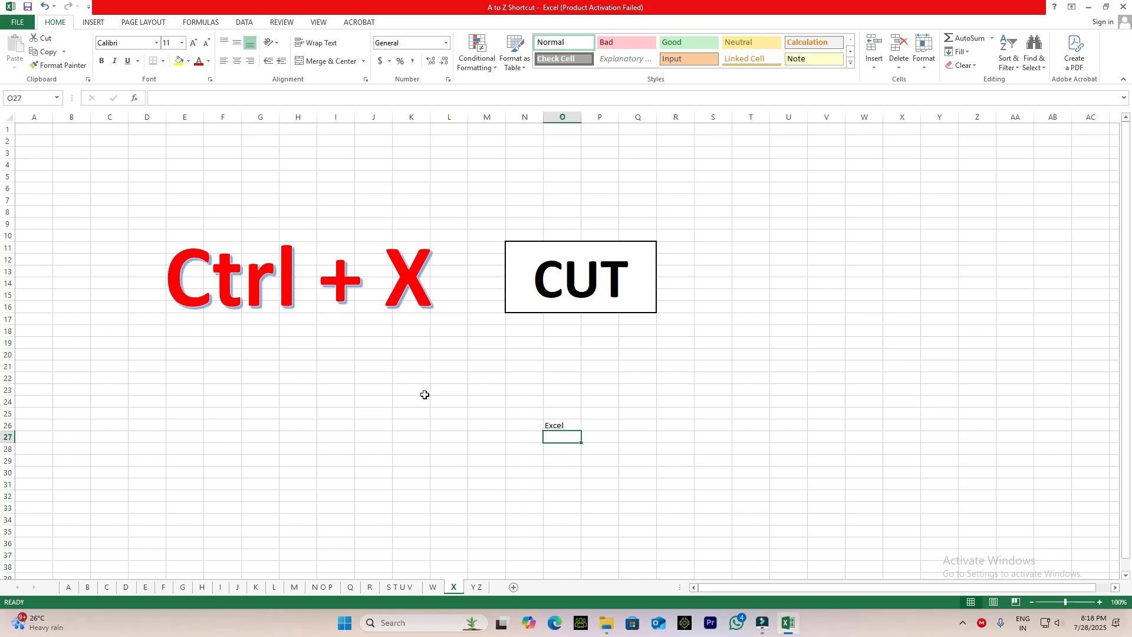
click(443, 424)
click(554, 427)
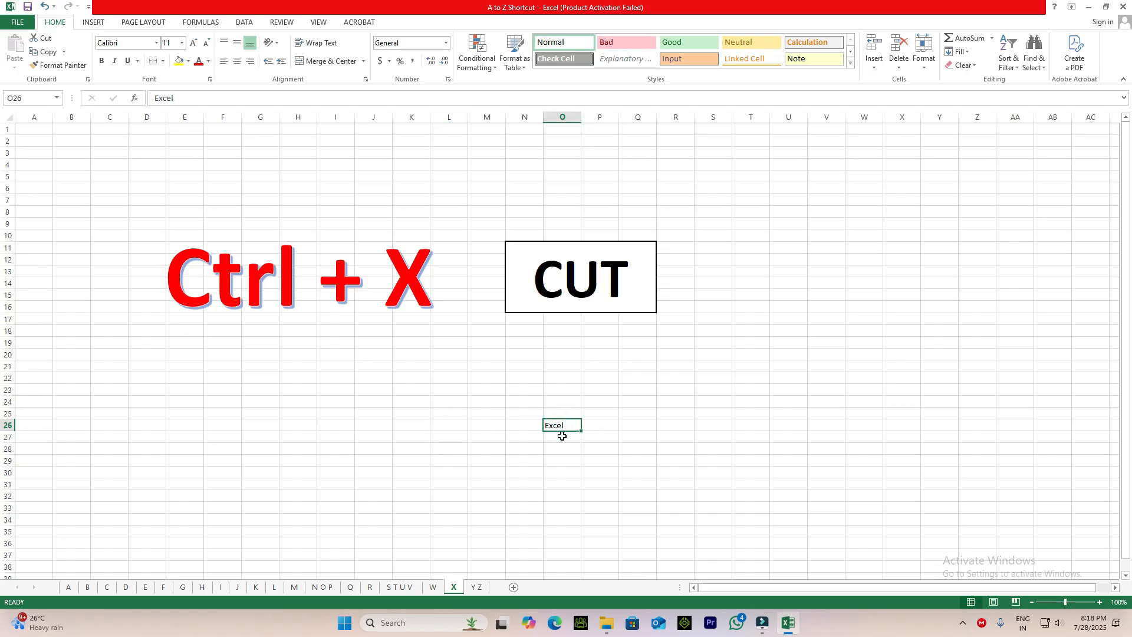
On the Y Z sheet, enter four sample first names in adjacent cells from I28 to L28.
click(476, 587)
click(400, 427)
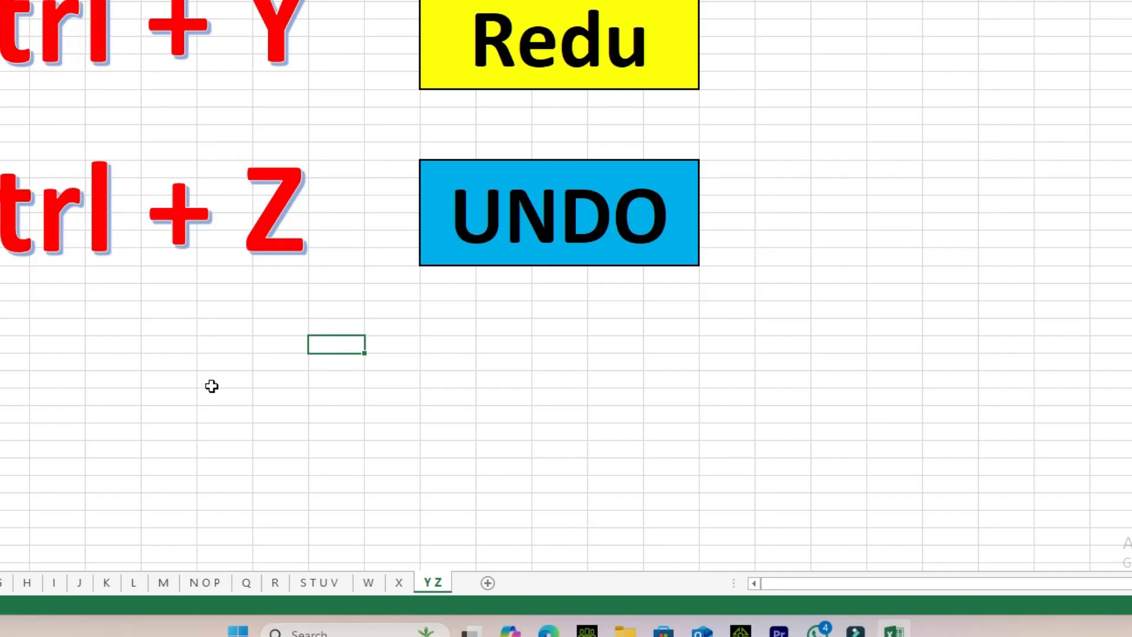
click(331, 450)
text(Ram)
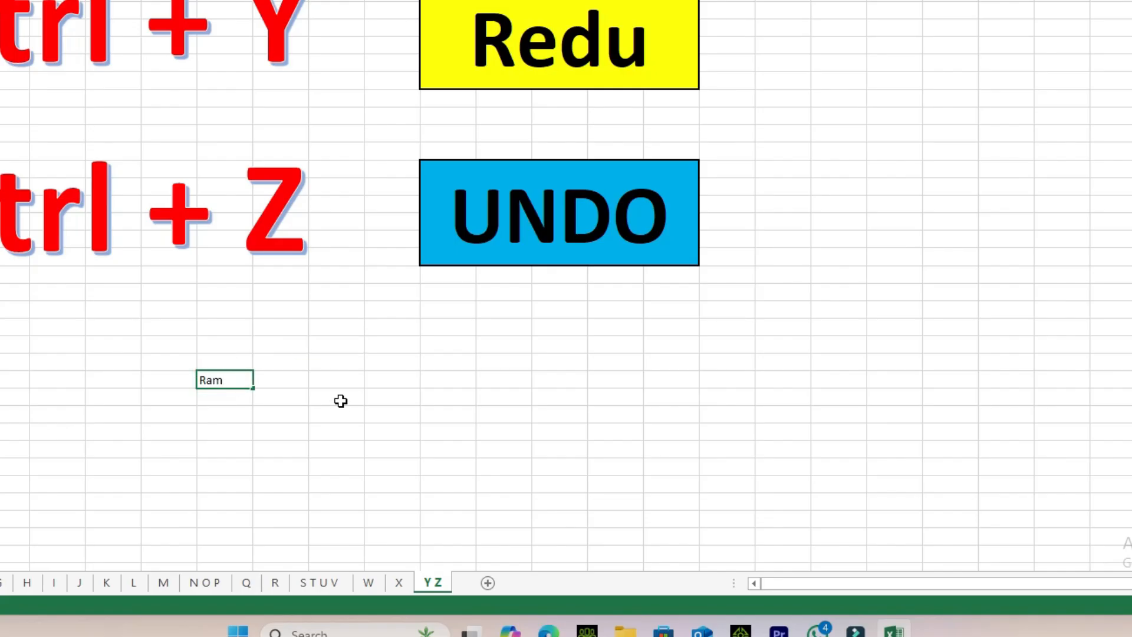
key(Tab)
text(Shyam)
key(Tab)
text(Jadu)
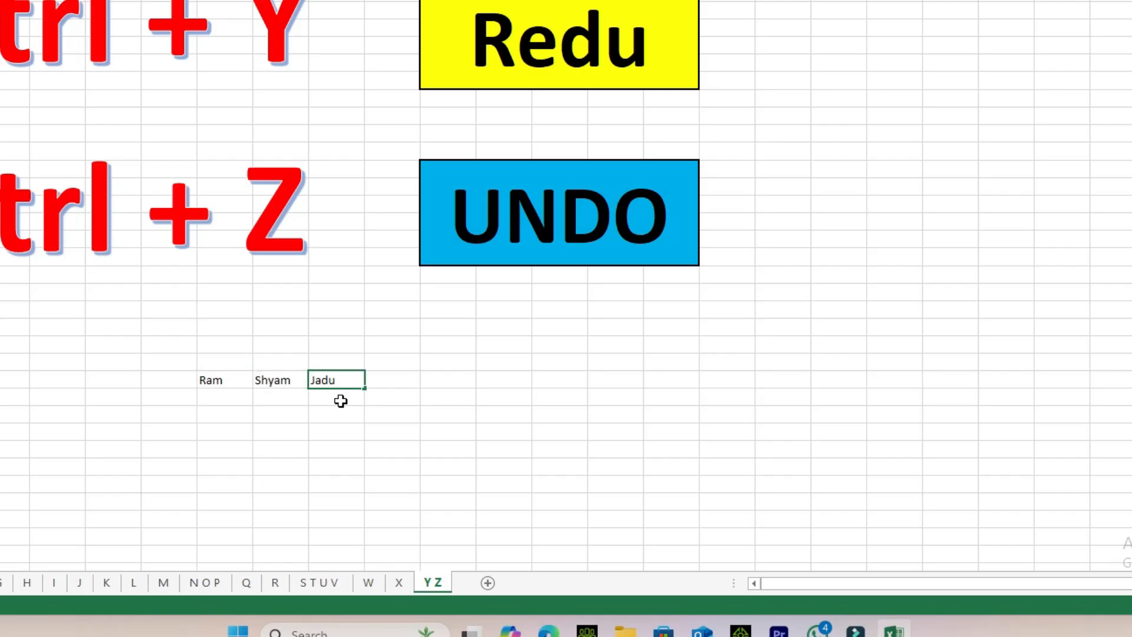
key(Tab)
text(Madhu)
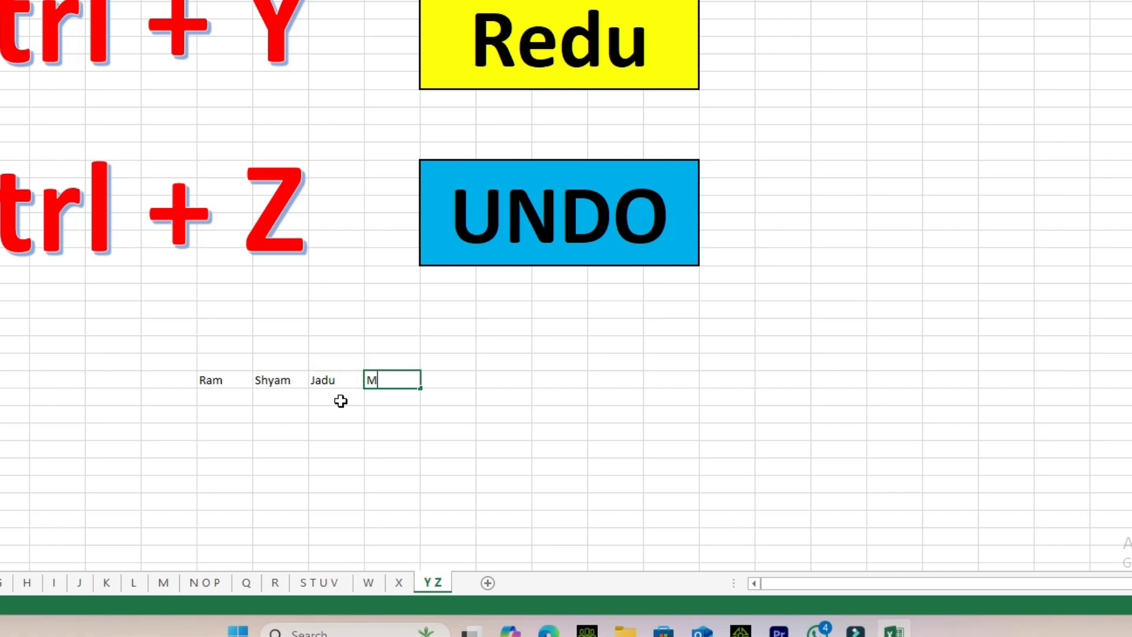
key(Down)
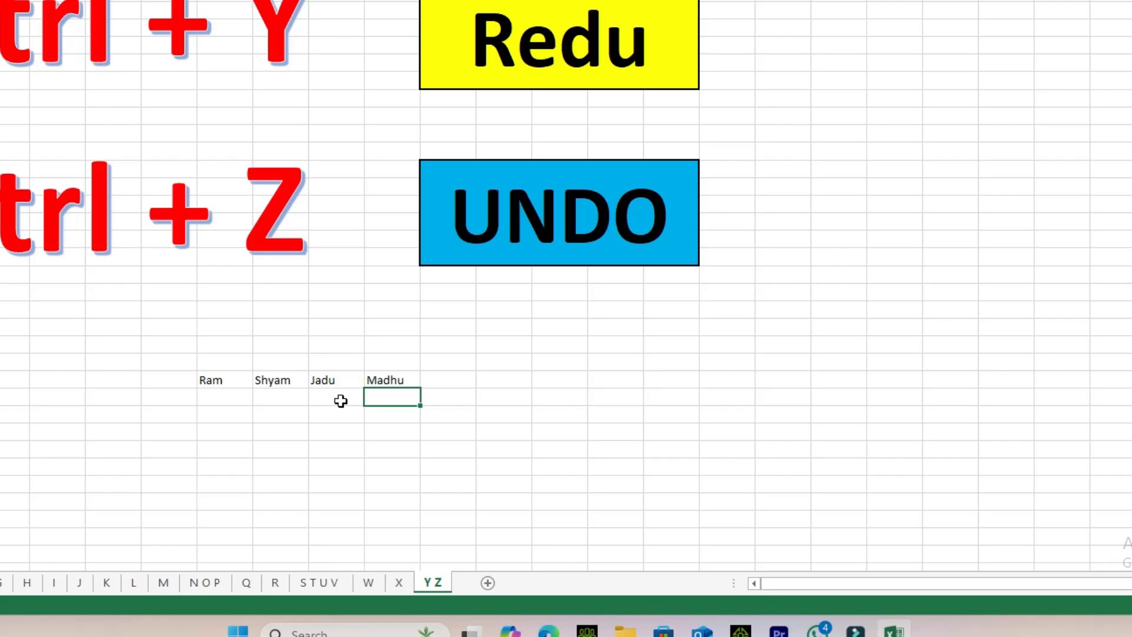
Undo the four name entries one by one until the row below the Ctrl + Z entry is empty.
key(ctrl+z)
key(ctrl+z)
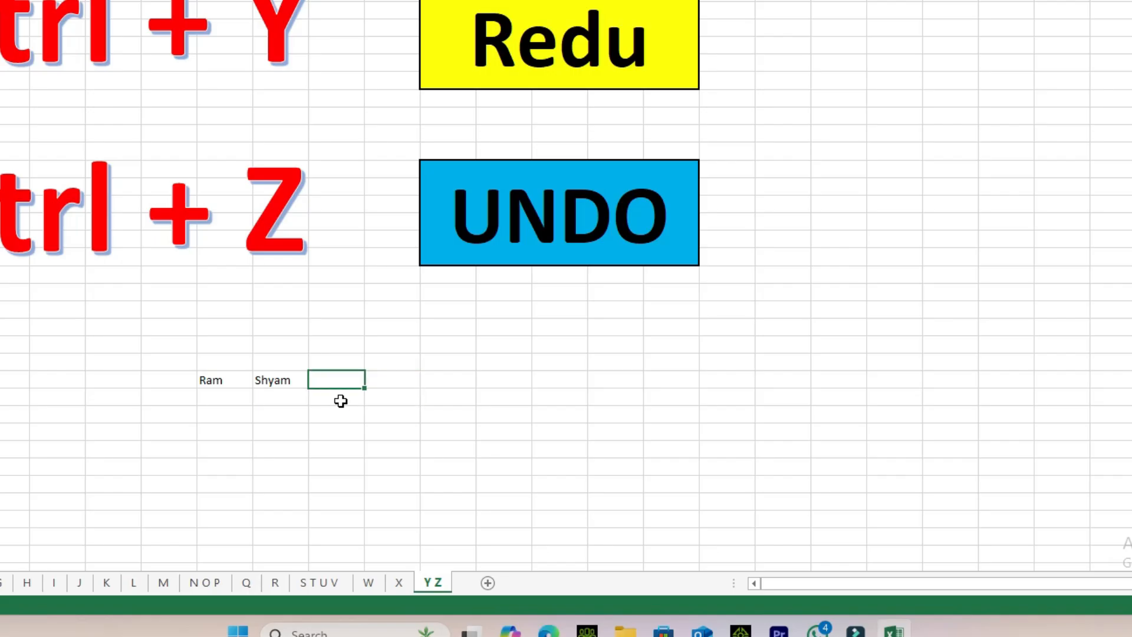
key(ctrl+z)
key(ctrl+z)
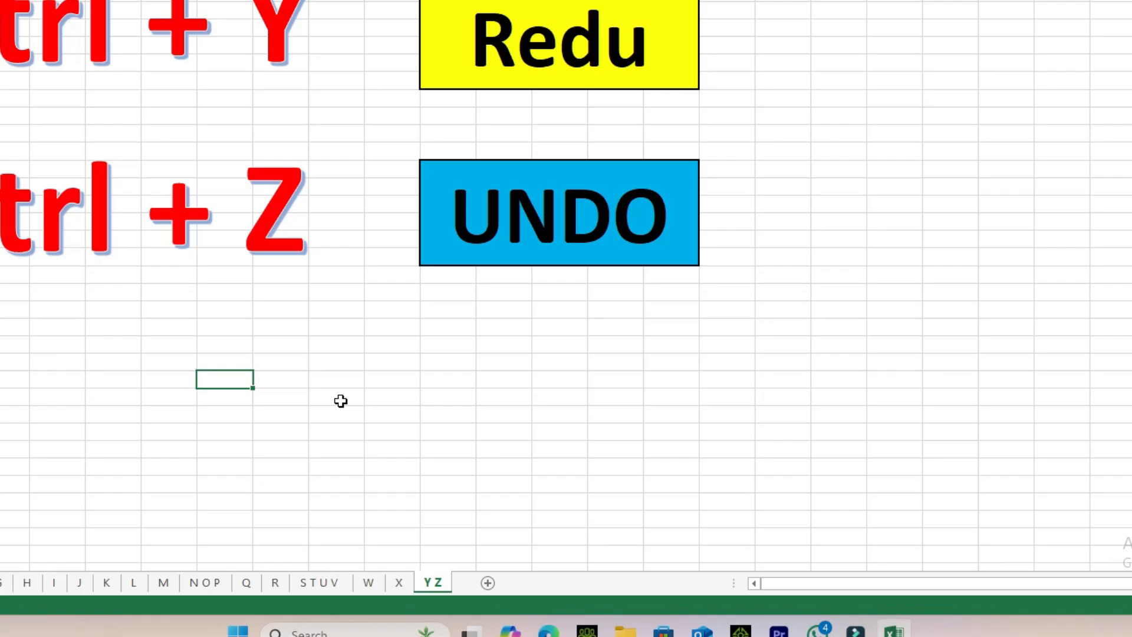
Redo all four undone name entries one by one to demonstrate the Ctrl + Y entry.
key(ctrl+y)
key(ctrl+y)
key(ctrl+y)
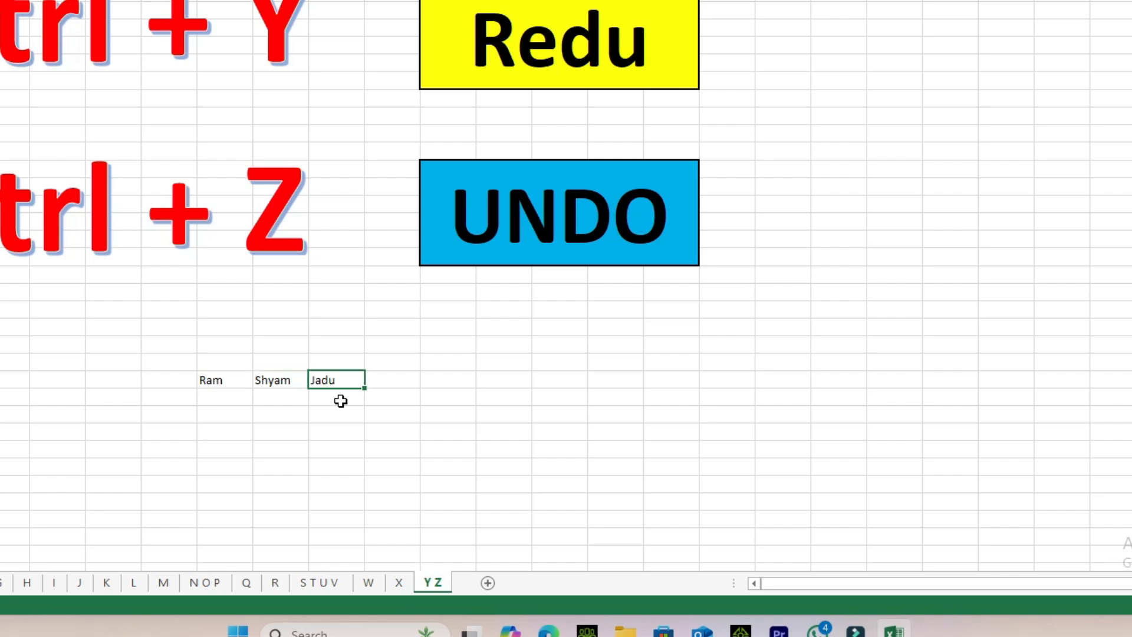
key(ctrl+y)
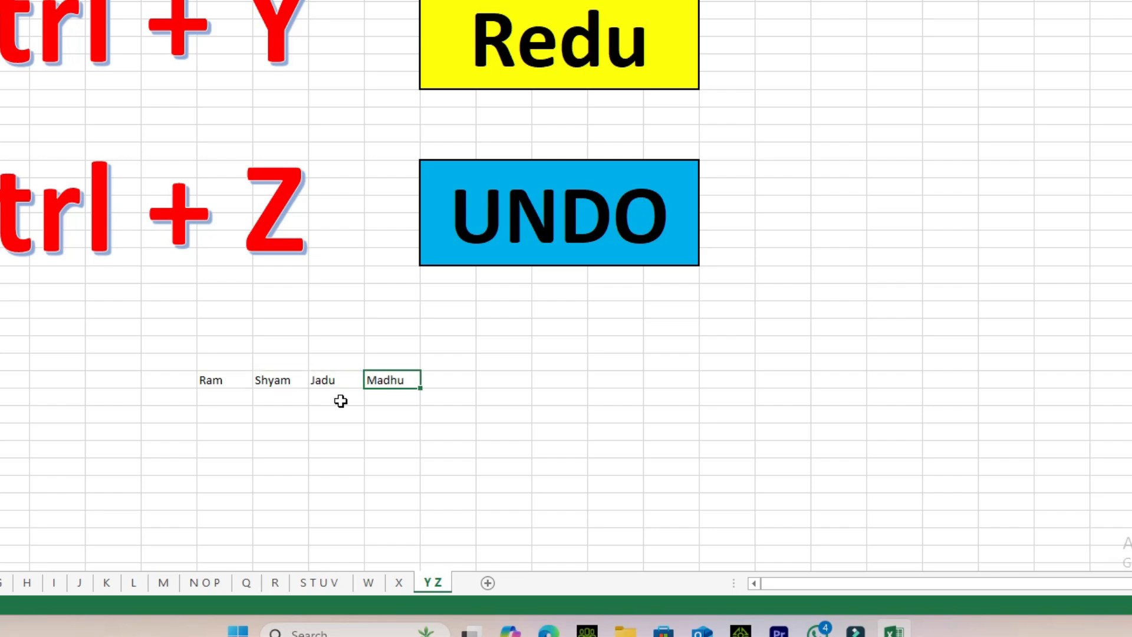